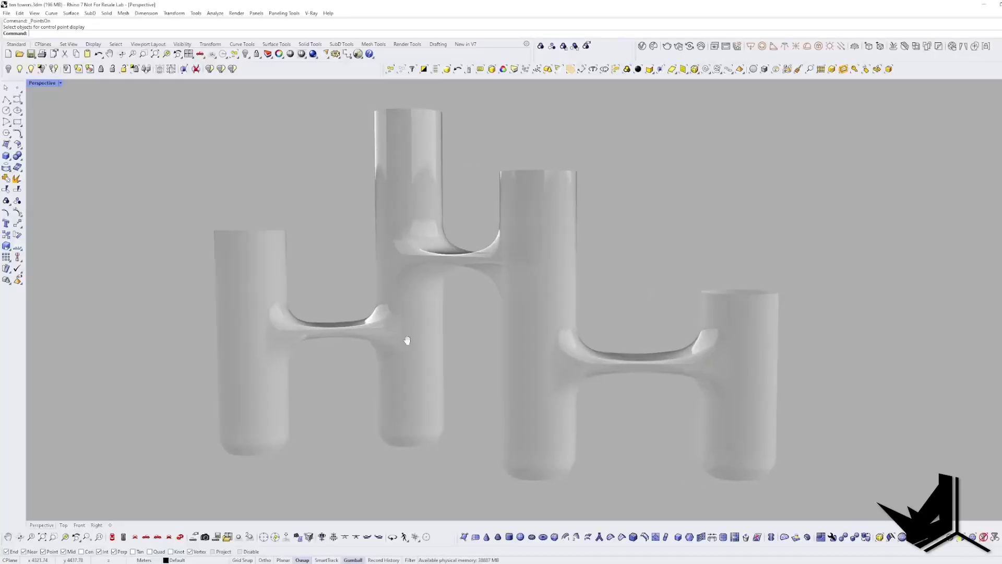
- Examine the bridged tower model from several angles, from the smooth shells to the floor slabs and vertical facade lines
right_drag(405, 340, 559, 313)
scroll(505, 319, up, 5)
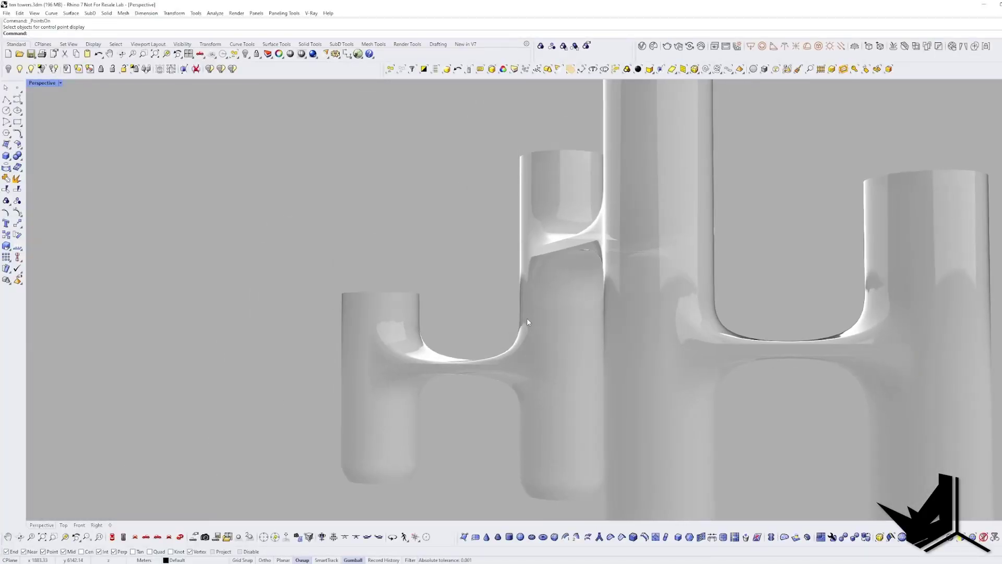
scroll(505, 318, down, 5)
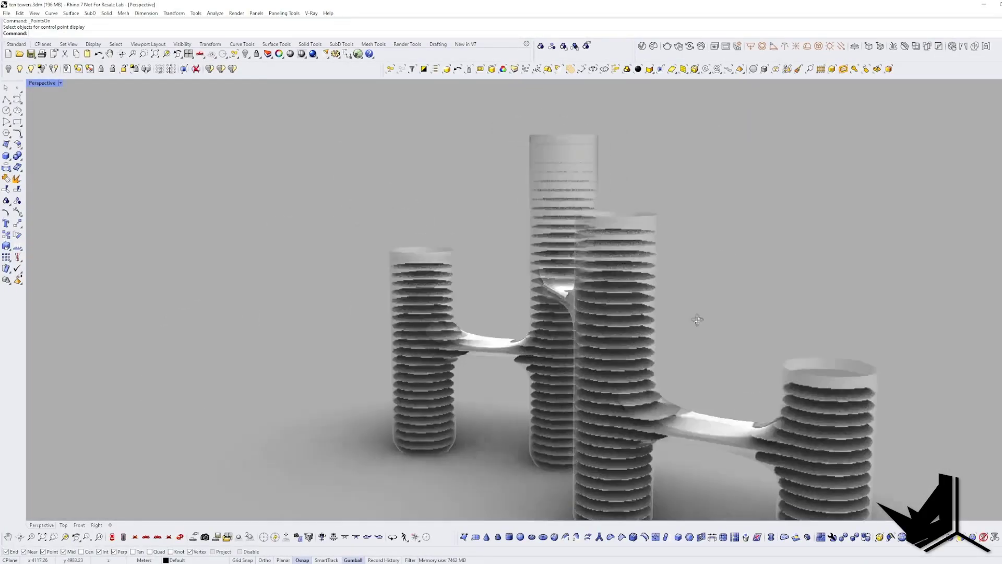
right_drag(706, 312, 549, 334)
scroll(540, 253, up, 6)
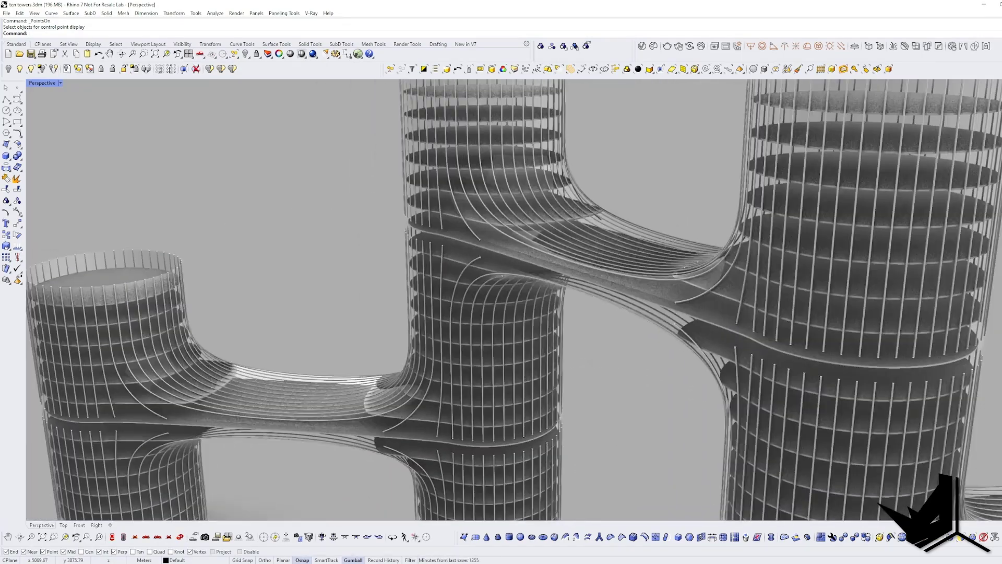
right_drag(522, 292, 554, 342)
scroll(554, 342, up, 3)
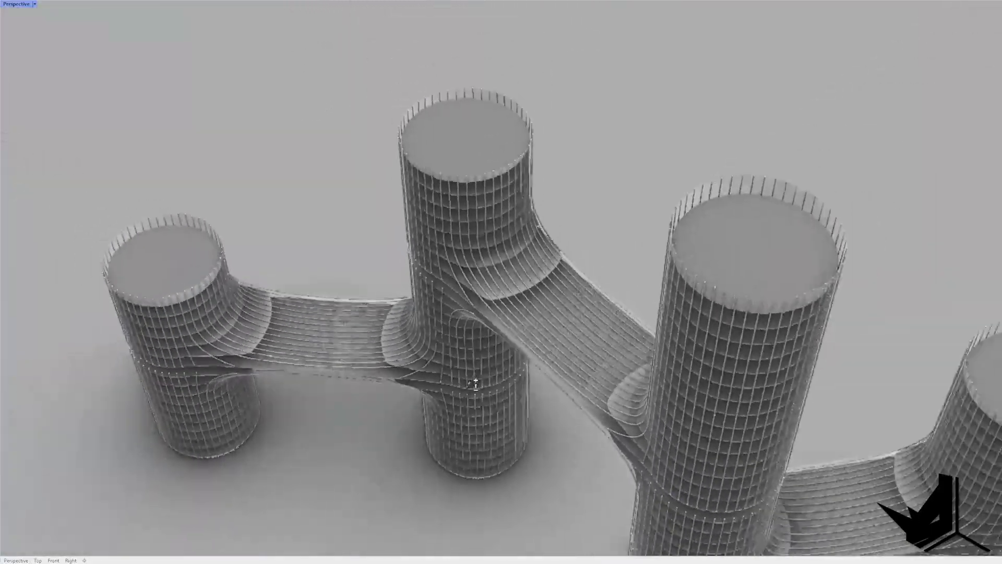
right_drag(475, 384, 399, 341)
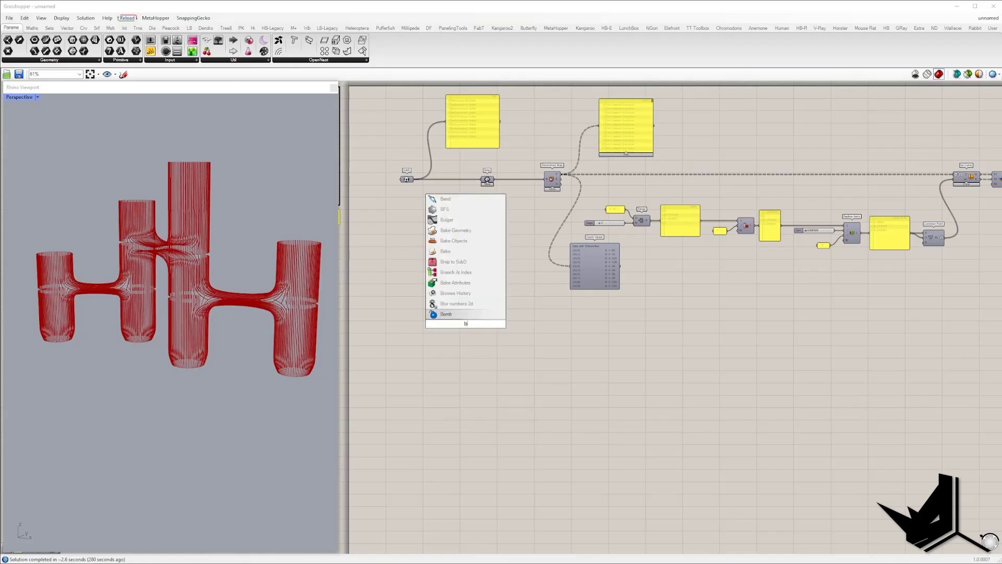
- Add a Brep Edges component below the existing definition and feed the source tower geometry into its B input
text( e)
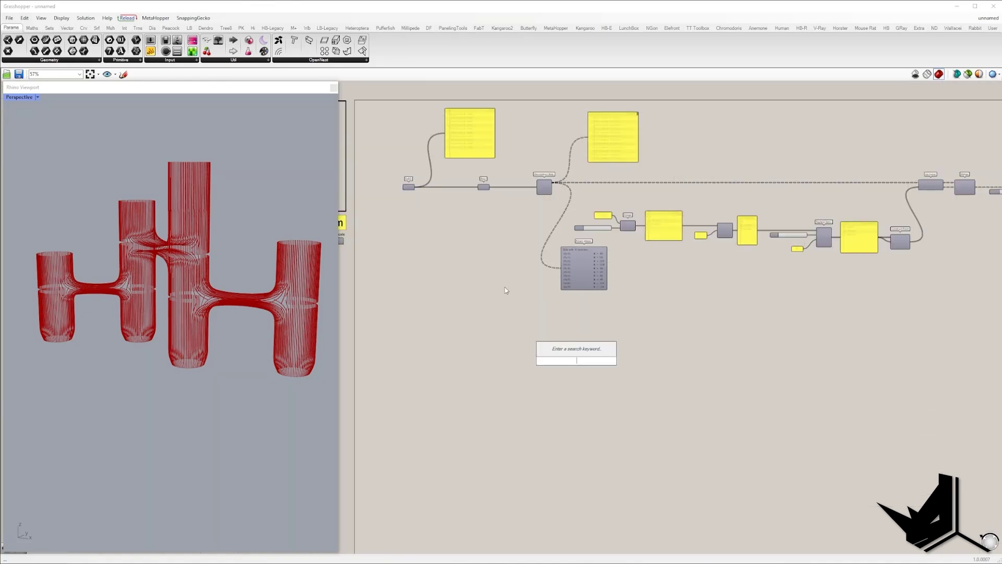
text(brep  ed)
click(564, 343)
scroll(563, 344, up, 3)
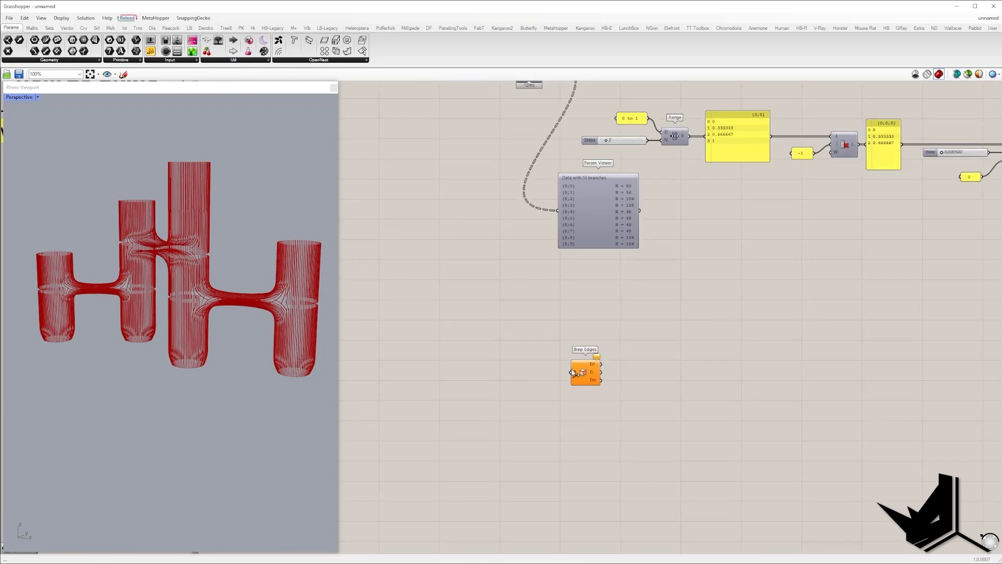
scroll(572, 375, down, 3)
drag(572, 375, 501, 213)
scroll(500, 212, up, 3)
right_drag(636, 439, 529, 290)
drag(534, 382, 503, 394)
scroll(558, 357, up, 3)
- Add a Curve parameter beside Brep Edges and connect the naked edges output (En) to it
double_click(562, 350)
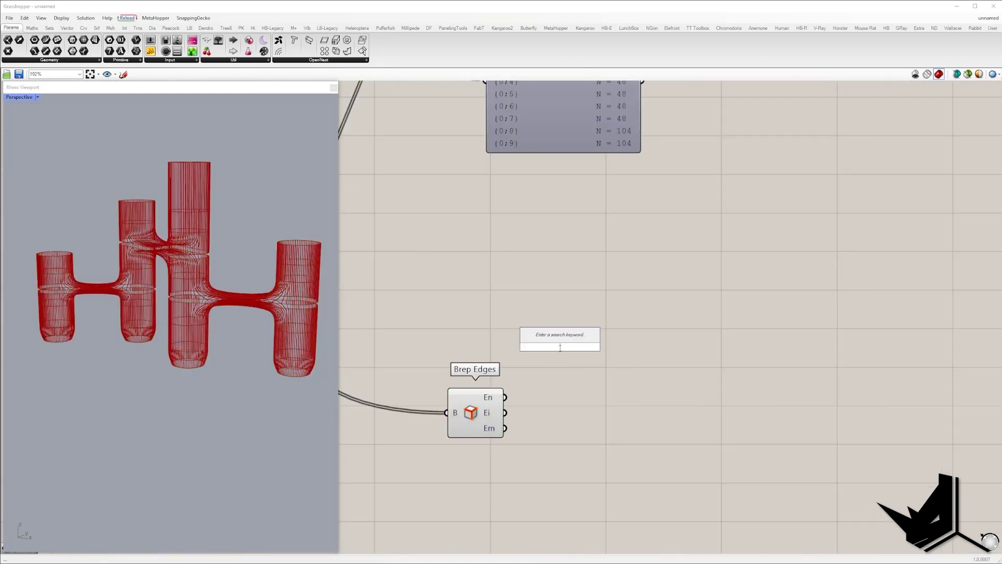
text(cur)
click(552, 339)
drag(515, 386, 578, 336)
right_drag(220, 290, 276, 300)
- Connect the Curve parameter's naked edges to the C input of a Join Curves component
drag(600, 336, 629, 340)
click(663, 346)
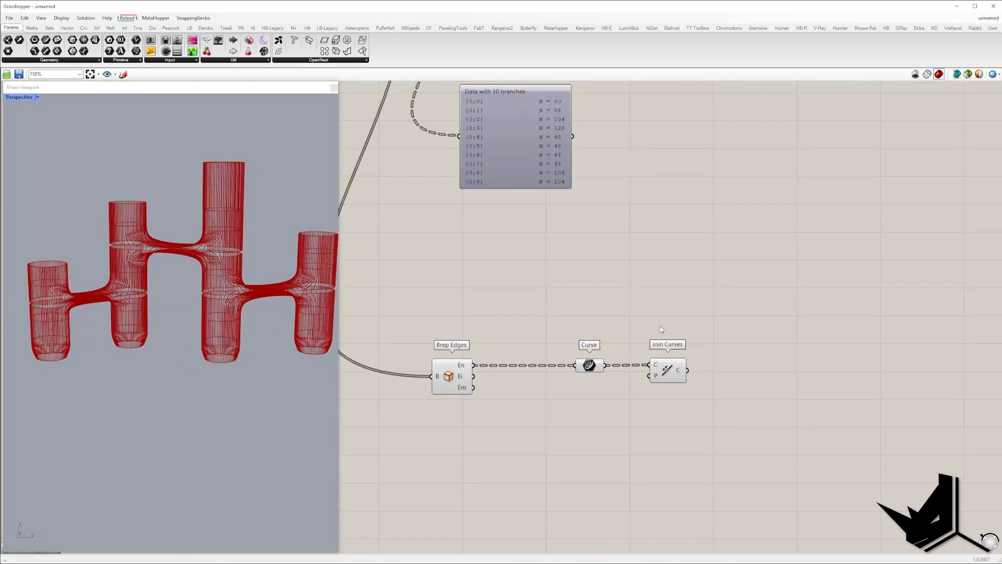
scroll(690, 376, up, 2)
right_drag(282, 272, 142, 279)
right_drag(143, 279, 152, 277)
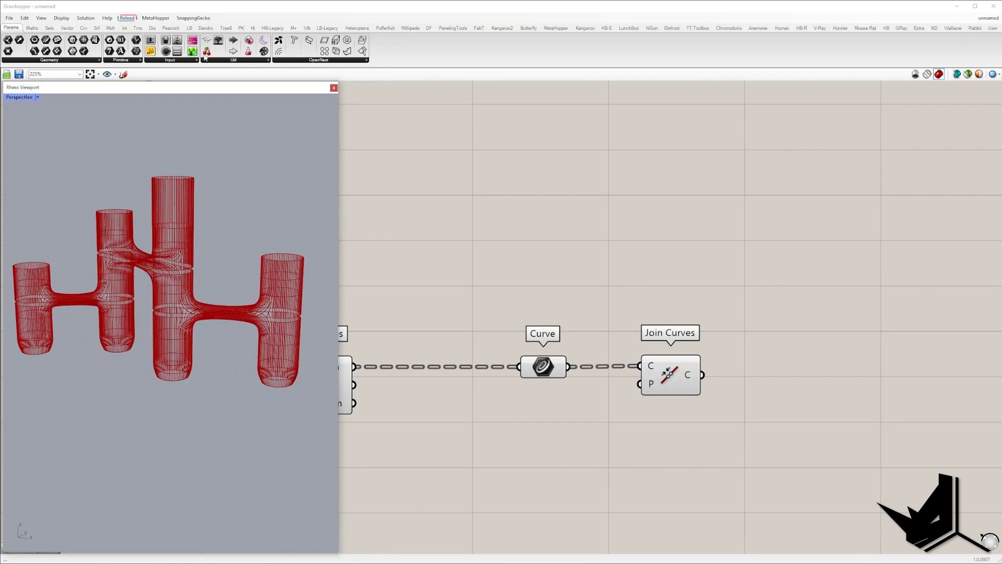
- Add a curve Length component and connect the Join Curves output to it
double_click(784, 294)
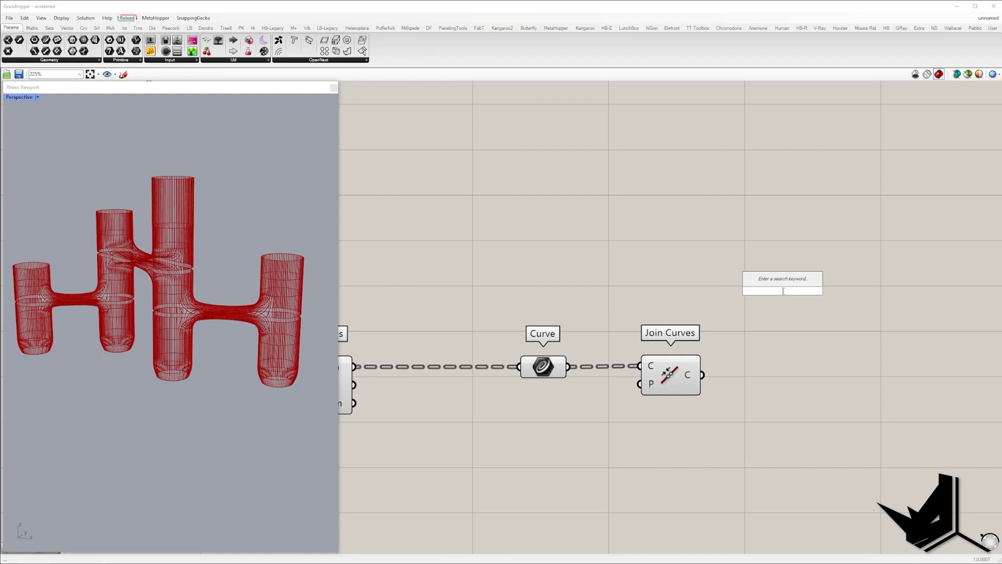
text(leng)
click(763, 250)
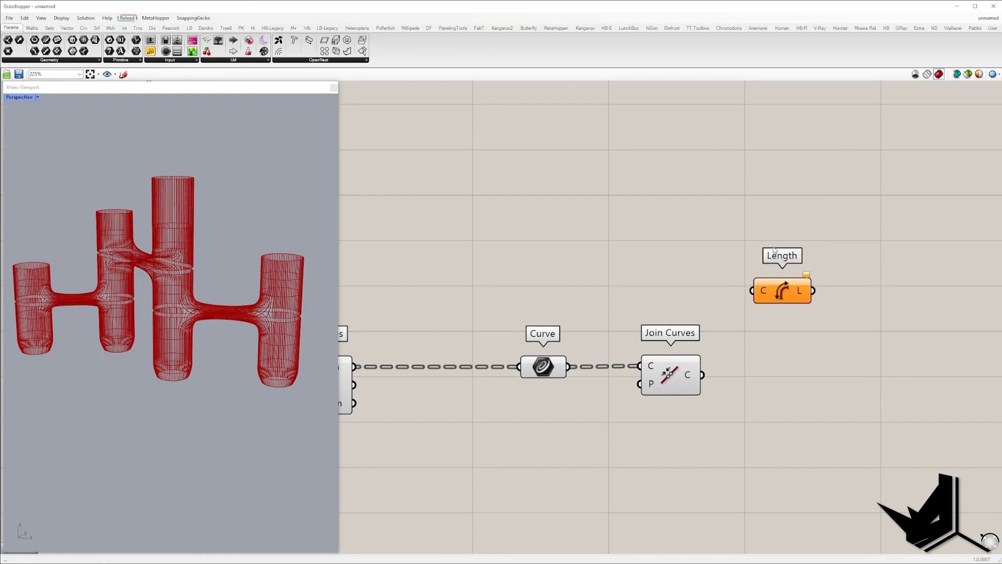
drag(751, 290, 703, 375)
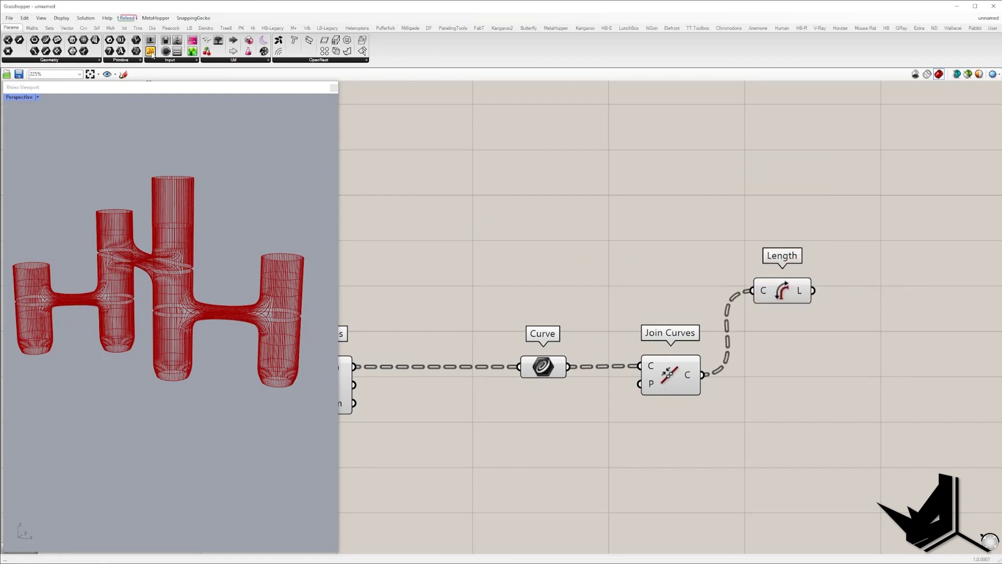
- Flatten the Join Curves output and list the curve lengths in a new panel enlarged to show all values
drag(150, 51, 876, 257)
right_click(689, 377)
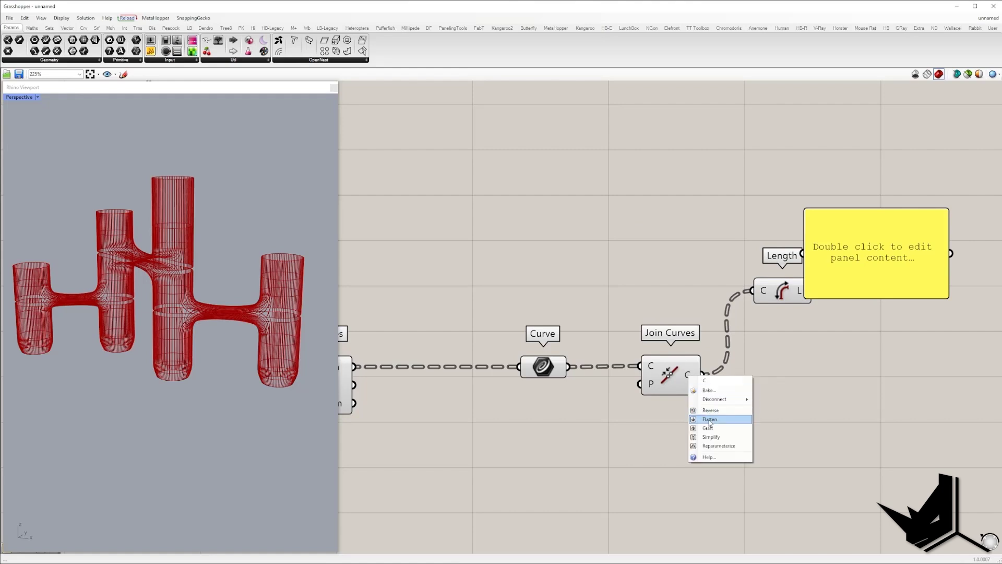
click(709, 419)
right_drag(733, 394, 544, 369)
drag(691, 220, 736, 226)
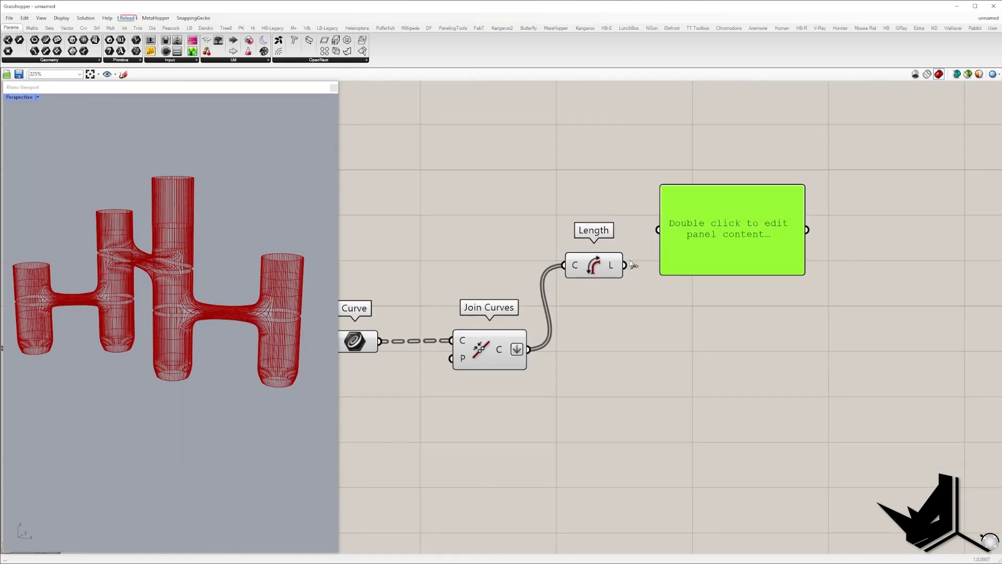
drag(621, 265, 660, 229)
scroll(723, 227, down, 3)
drag(769, 256, 796, 449)
scroll(753, 355, up, 1)
- Mark the longest curve lengths in the panel on a temporary screen capture, then discard the capture
key(Print)
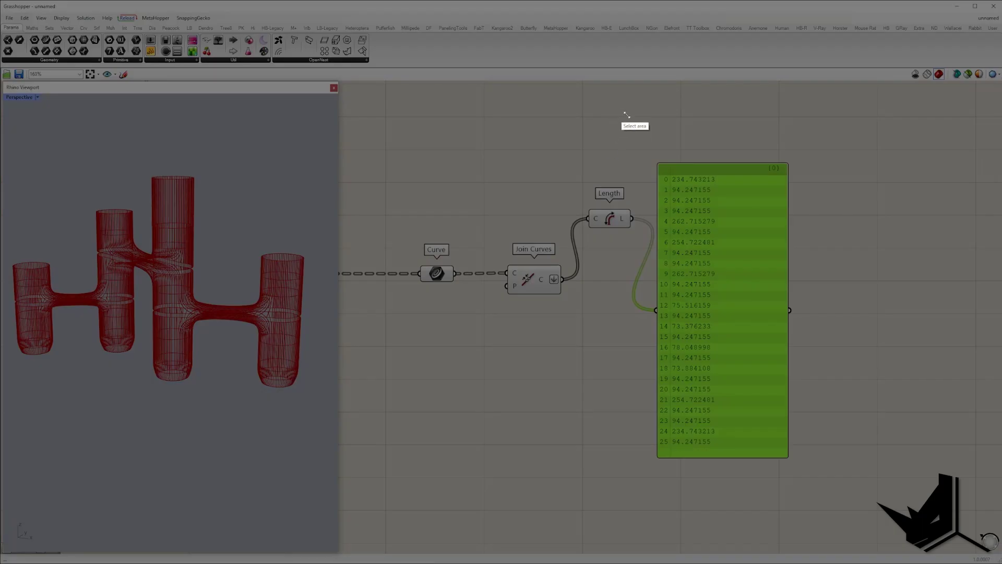
drag(621, 109, 899, 498)
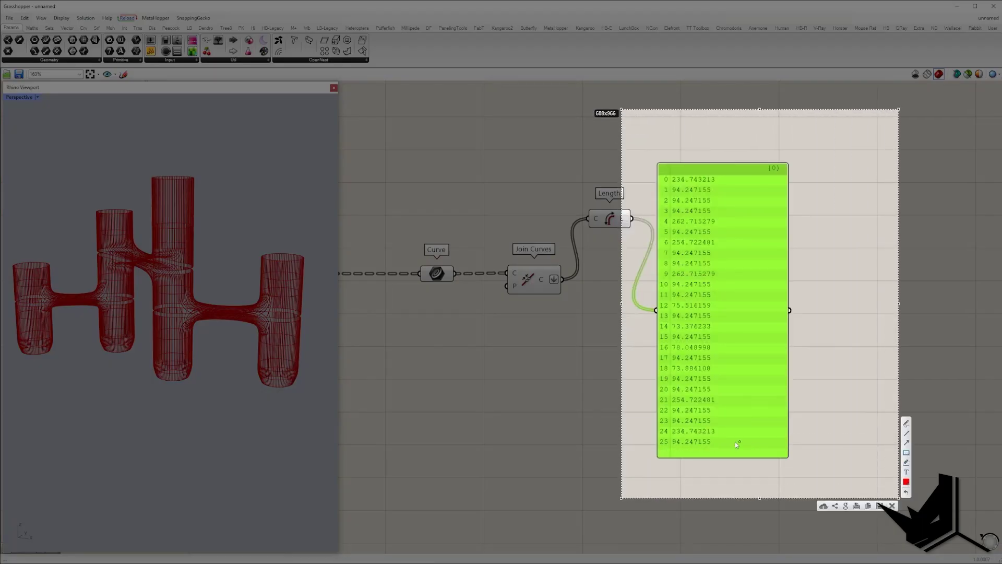
drag(729, 437, 655, 426)
drag(720, 279, 658, 268)
drag(719, 226, 666, 216)
drag(724, 173, 662, 186)
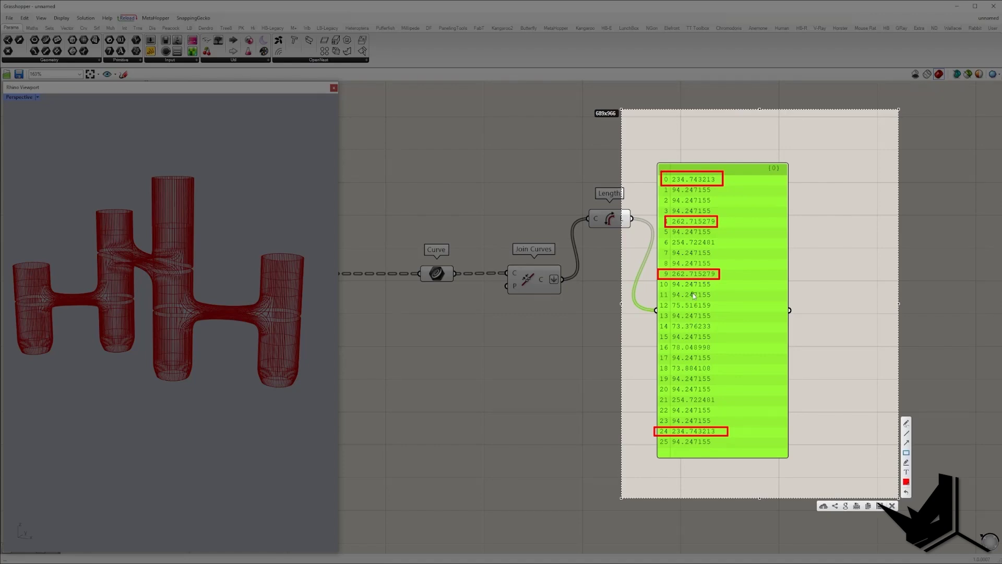
drag(718, 248, 659, 238)
drag(720, 405, 657, 395)
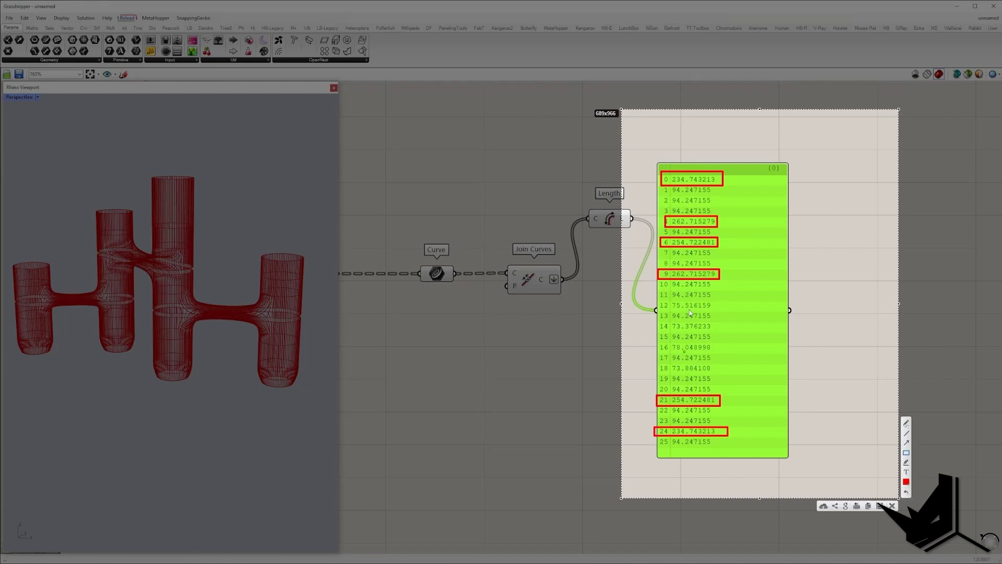
key(Escape)
- Move the length panel aside, add a Larger Than component and connect the curve lengths to its A input
drag(712, 287, 817, 284)
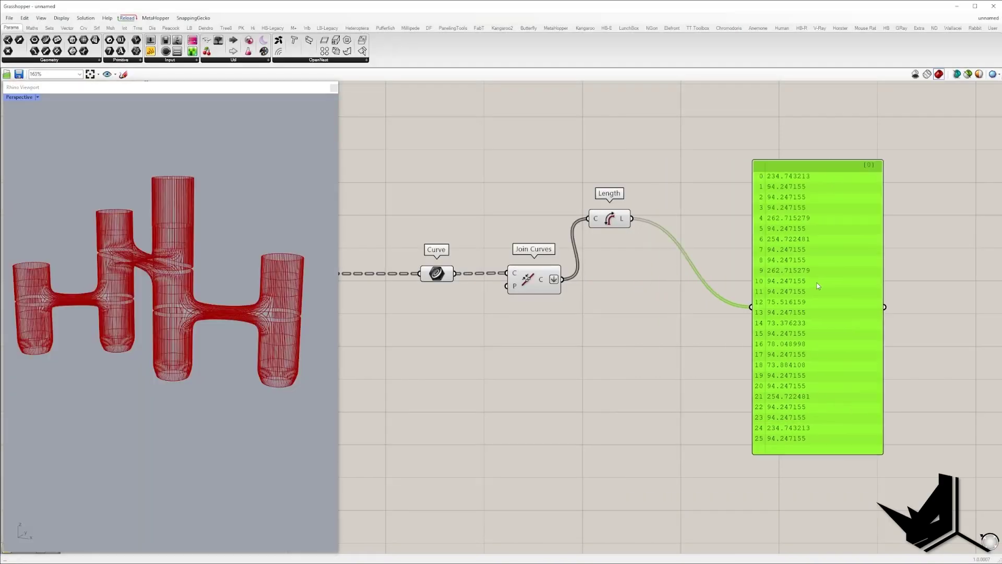
double_click(677, 328)
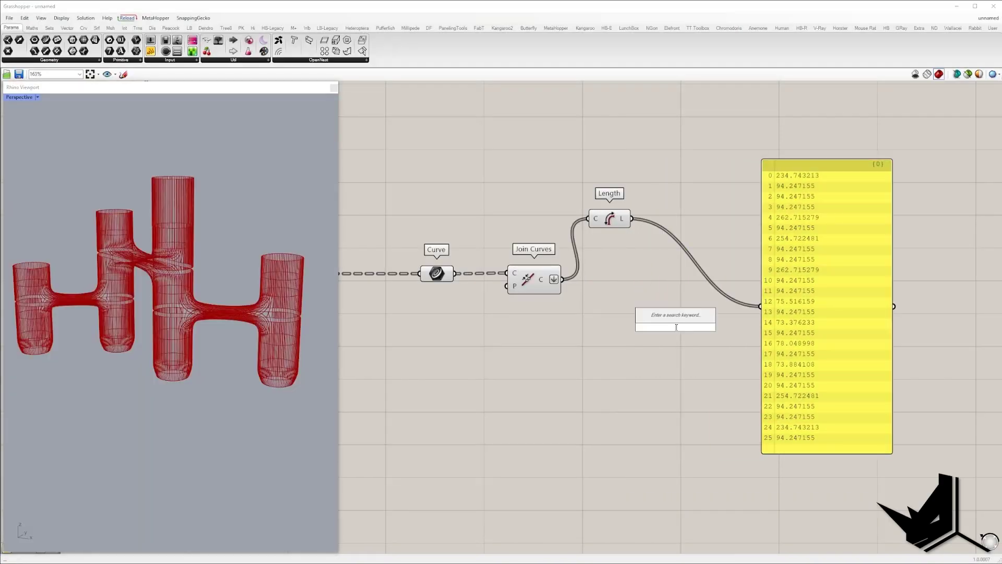
text(lar)
key(Return)
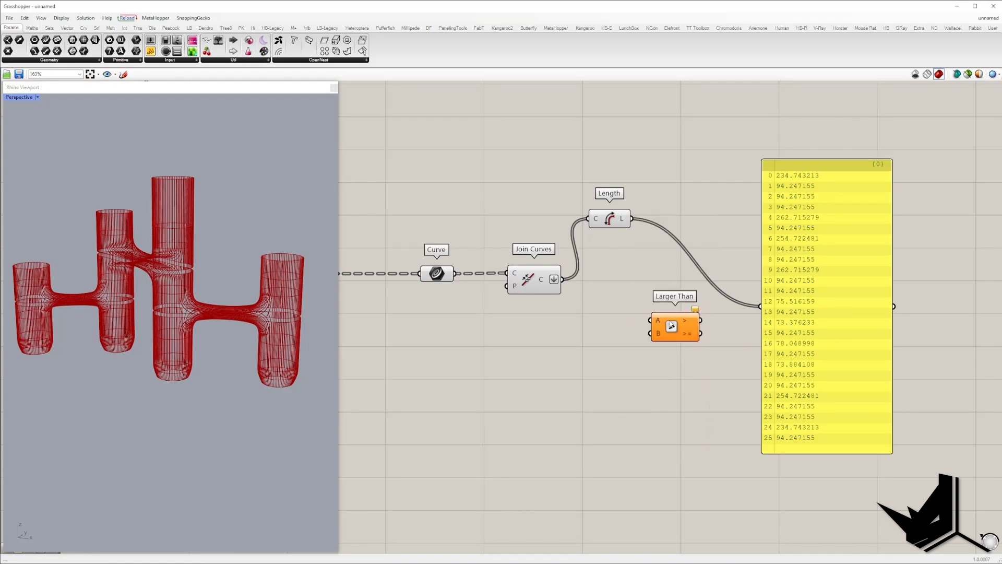
drag(651, 320, 603, 378)
- Create a number slider set to 200 and connect it to the B input of Larger Than
double_click(577, 420)
text(0<)
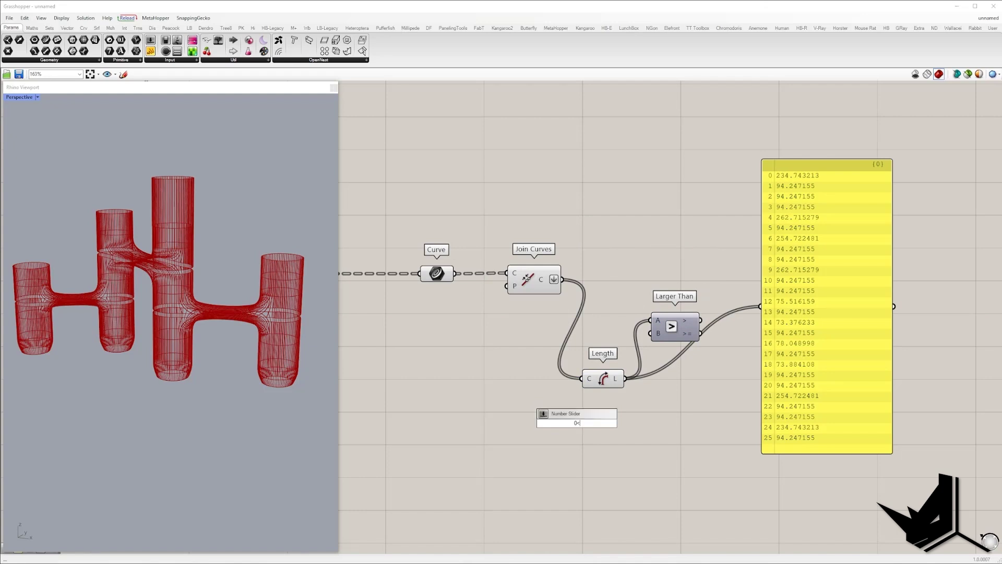
key(Return)
double_click(580, 423)
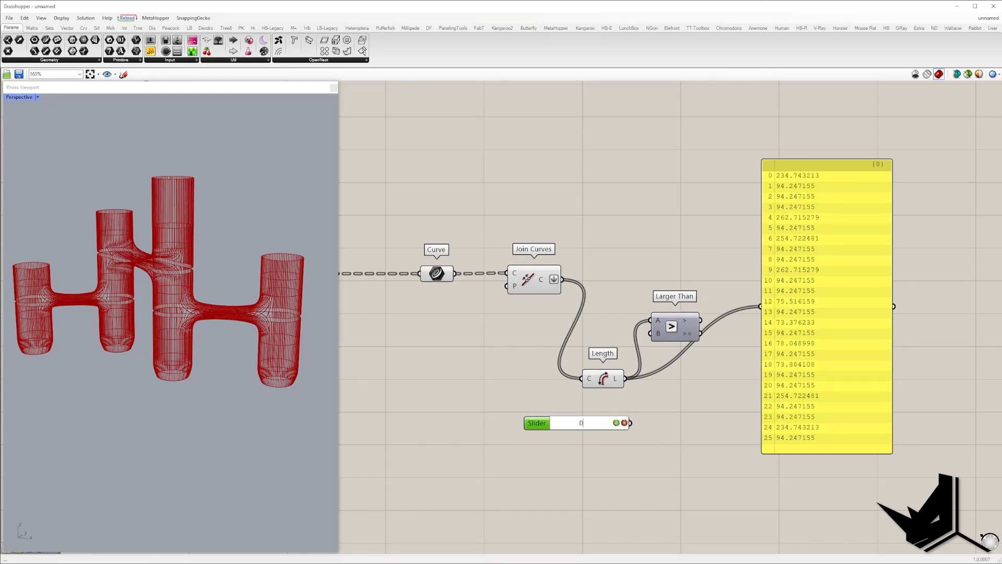
click(617, 423)
drag(687, 321, 631, 423)
drag(690, 392, 697, 385)
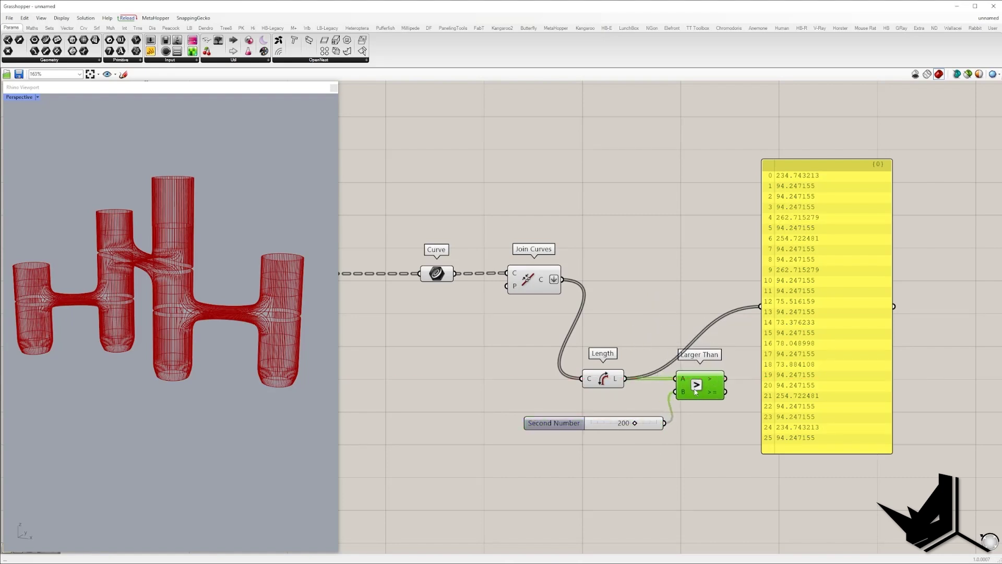
- Add a Cull Pattern component that filters the joined curves with the Larger Than result as its pattern
right_drag(776, 353, 644, 379)
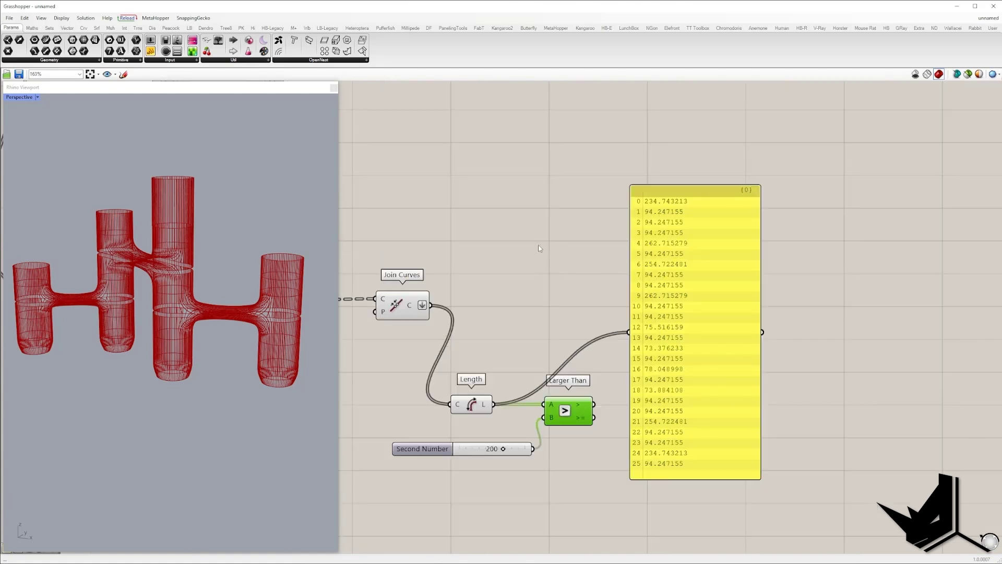
drag(697, 331, 816, 315)
double_click(541, 272)
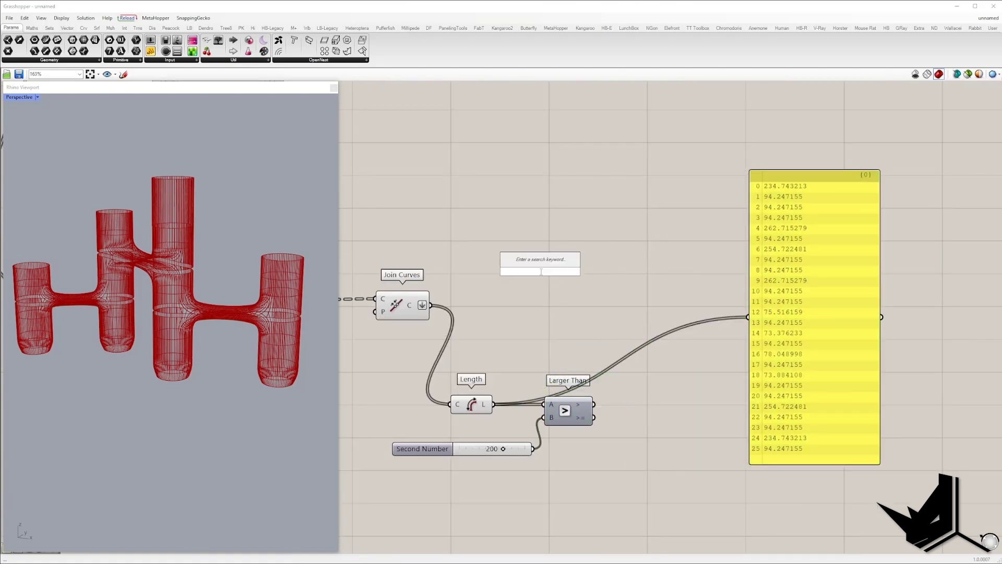
text(cull)
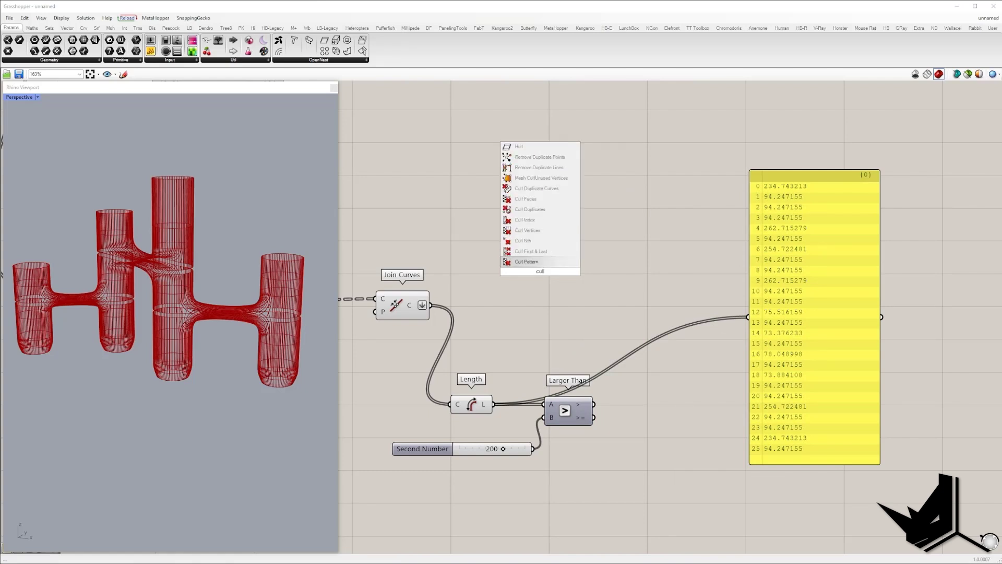
key(Return)
drag(520, 277, 678, 312)
right_drag(173, 302, 194, 305)
right_drag(775, 339, 741, 312)
- Delete the length panel and turn off the preview of the components upstream of Cull Pattern
scroll(739, 313, down, 4)
click(743, 305)
key(Delete)
drag(640, 412, 391, 249)
right_click(396, 234)
click(415, 249)
click(635, 271)
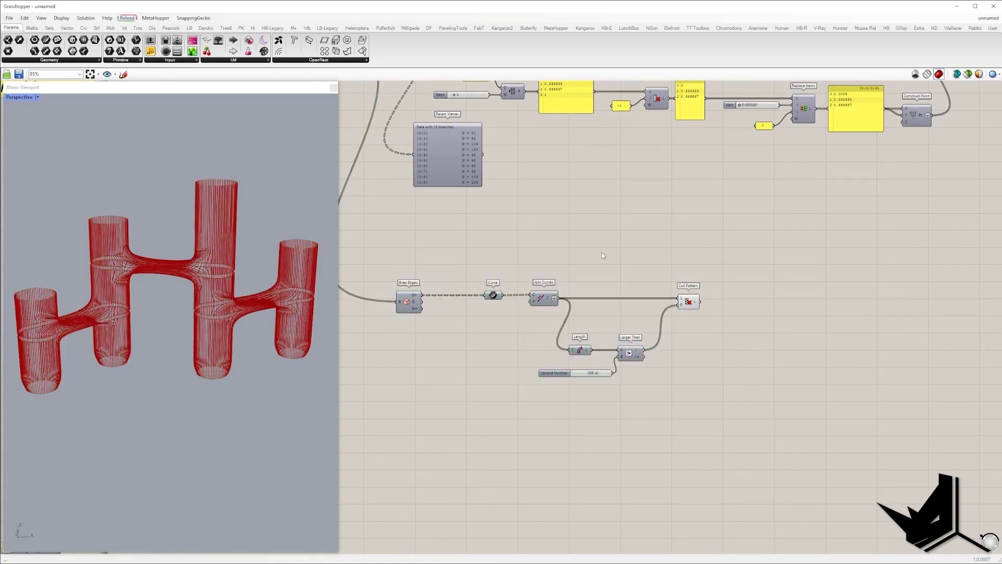
- Highlight the Cull Pattern curves on the towers and circle the curves at each bridge on a temporary screen capture
click(687, 302)
right_drag(133, 293, 150, 307)
key(Print)
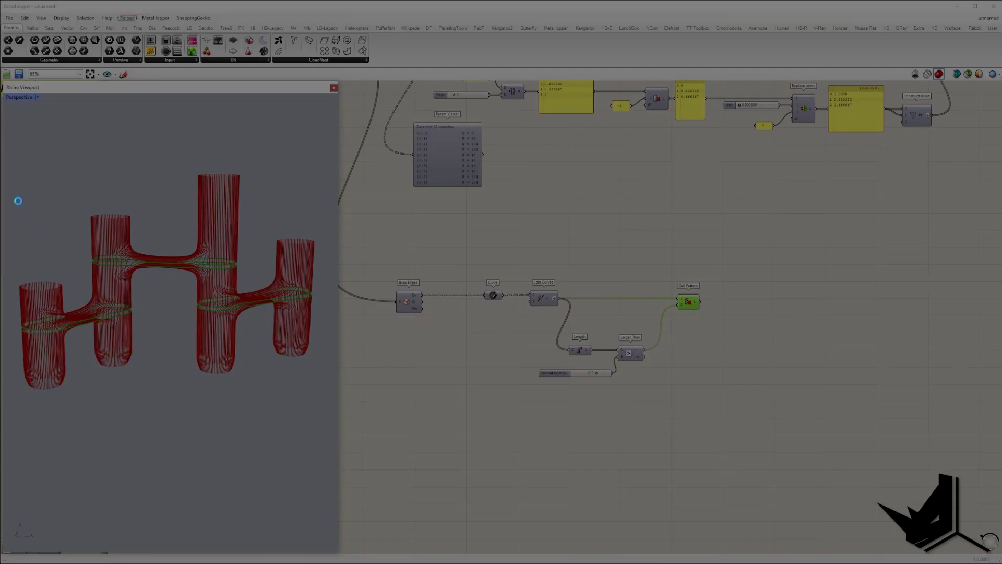
drag(19, 164, 357, 420)
mouse_move(73, 296)
mouse_down()
mouse_move(24, 324)
mouse_move(144, 319)
mouse_move(63, 296)
mouse_up()
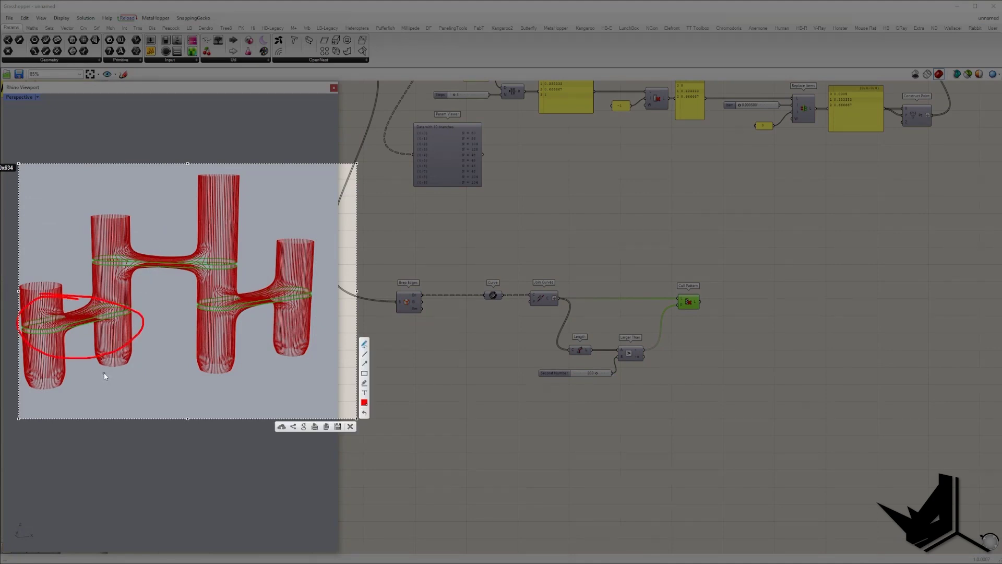
drag(105, 376, 97, 373)
mouse_move(159, 240)
mouse_down()
mouse_move(172, 288)
mouse_move(130, 236)
mouse_move(173, 228)
mouse_up()
mouse_move(251, 285)
mouse_down()
mouse_move(230, 318)
mouse_move(244, 281)
mouse_up()
drag(260, 344, 284, 356)
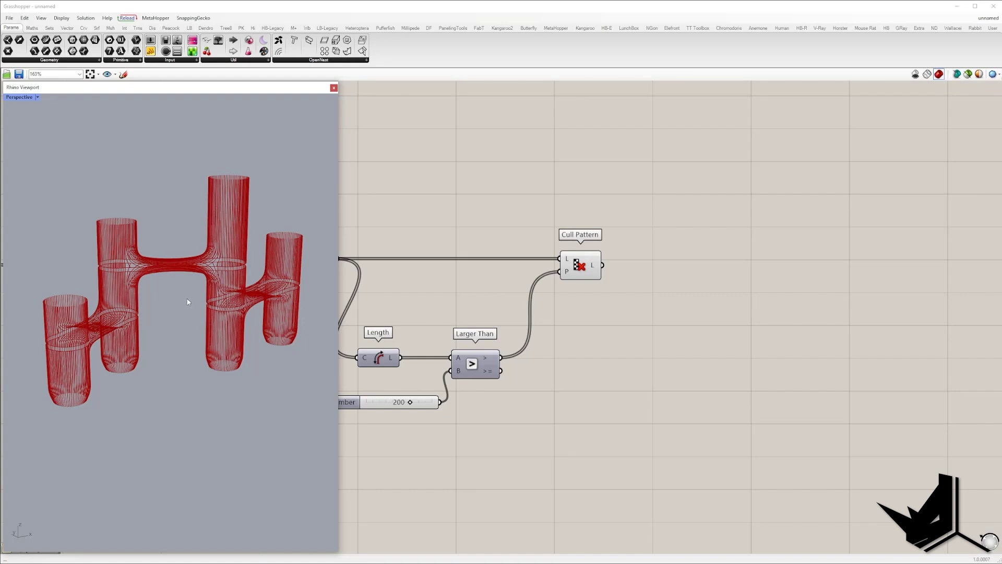
- Add a Curve Middle component and connect the Cull Pattern output to it, placing it below and beside Cull Pattern
double_click(667, 308)
text(mid)
click(654, 288)
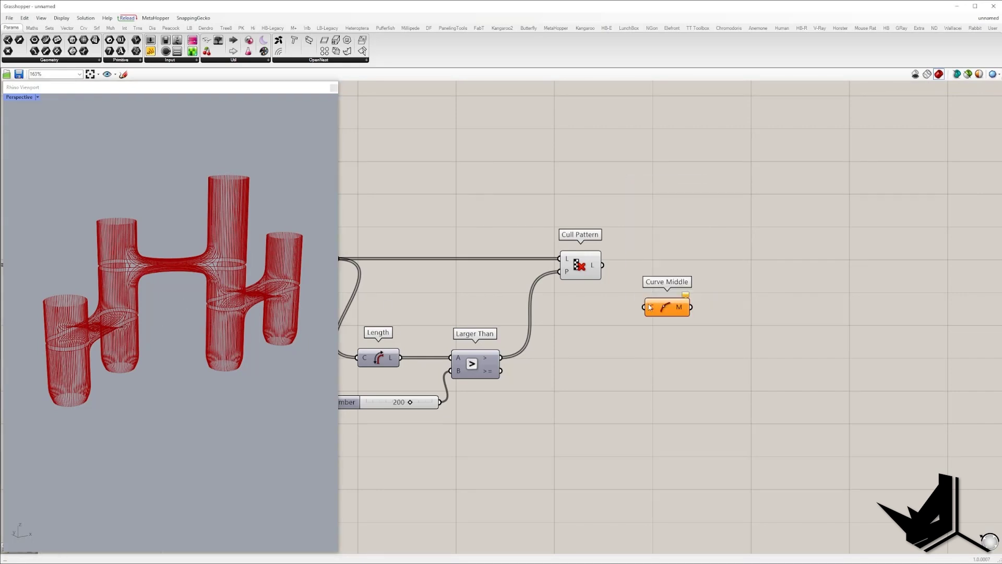
drag(644, 307, 673, 346)
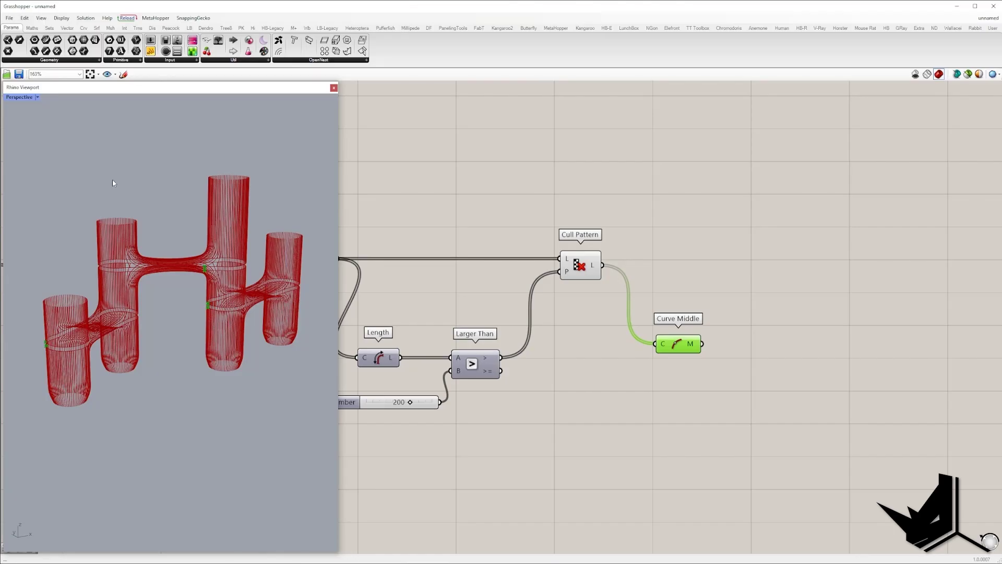
- Circle a curve midpoint at the lowest tower's bridge on a temporary screen capture
key(Print)
drag(13, 138, 780, 479)
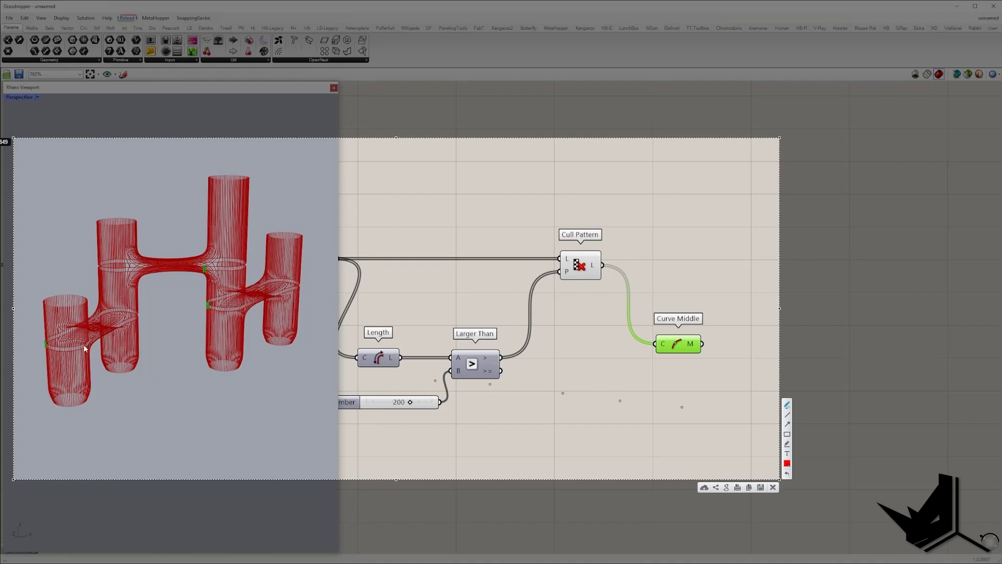
drag(47, 348, 47, 349)
drag(49, 333, 62, 357)
key(Escape)
- Add a Graft Tree component and connect the Curve Middle output to it
right_drag(702, 331, 521, 286)
double_click(601, 307)
text(graft)
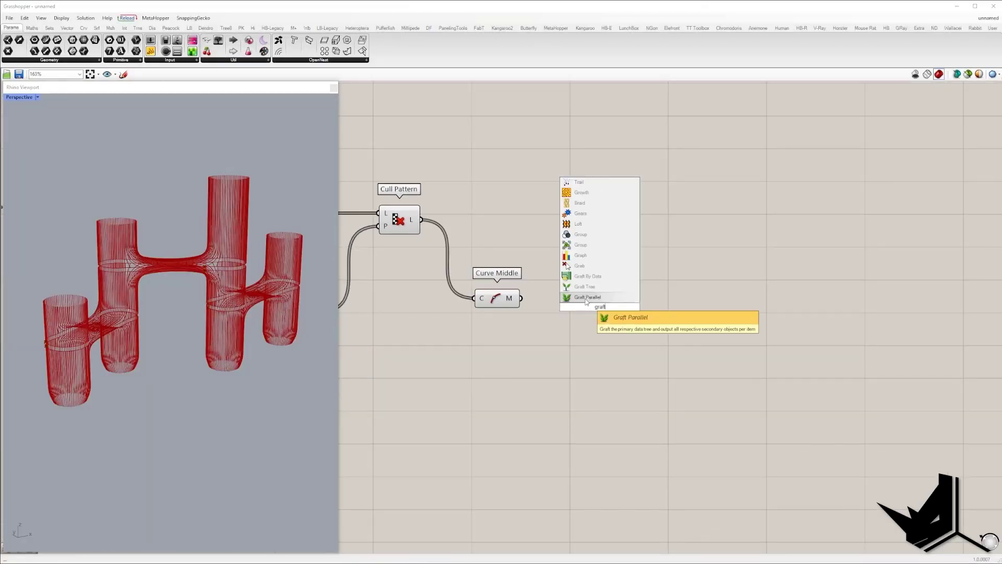
click(597, 288)
drag(584, 298, 521, 298)
drag(542, 241, 464, 318)
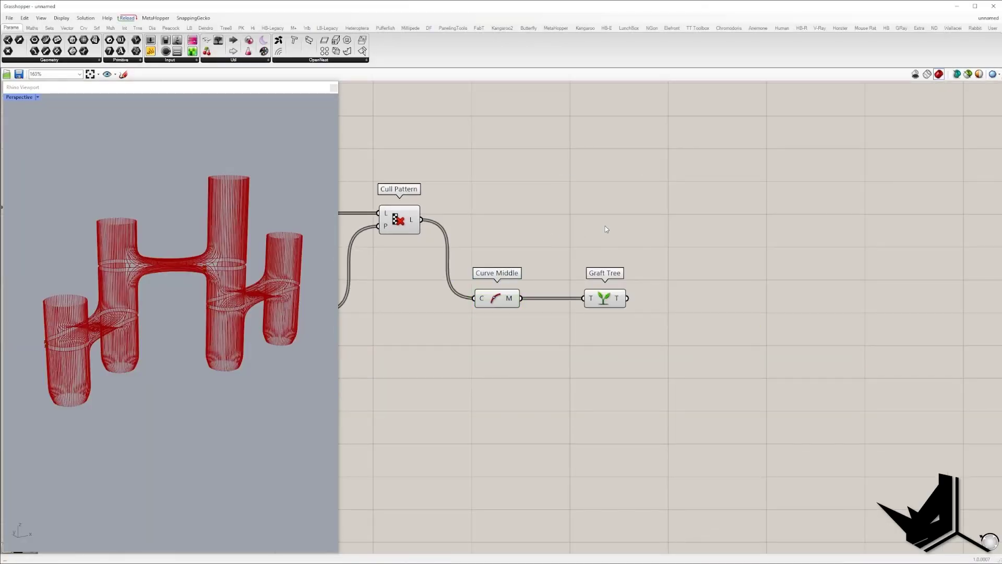
- Add a Closest Points component, feeding the grafted midpoints into P and the ungrafted Curve Middle output into C
double_click(605, 225)
text(closest o)
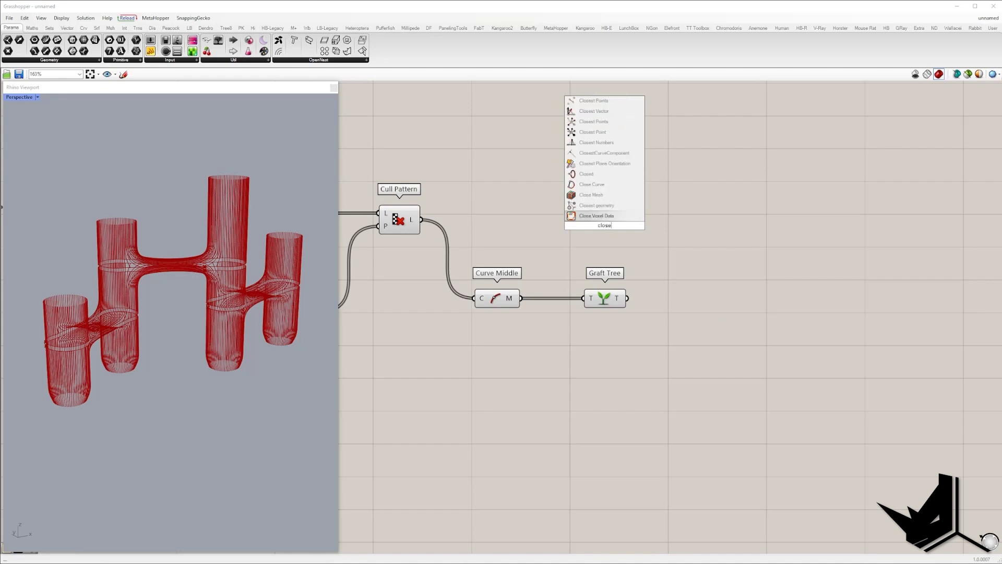
key(BackSpace)
key(BackSpace)
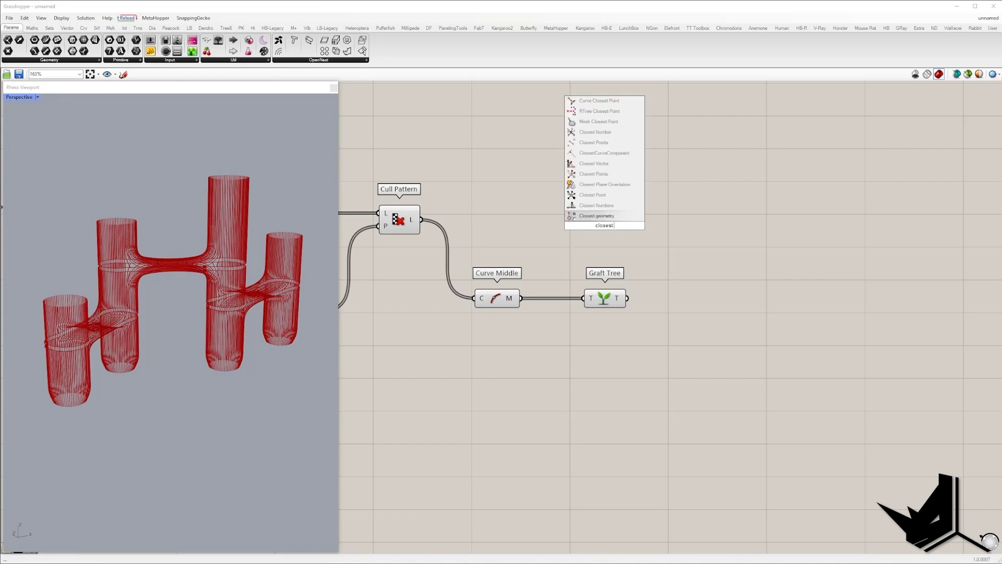
text(points)
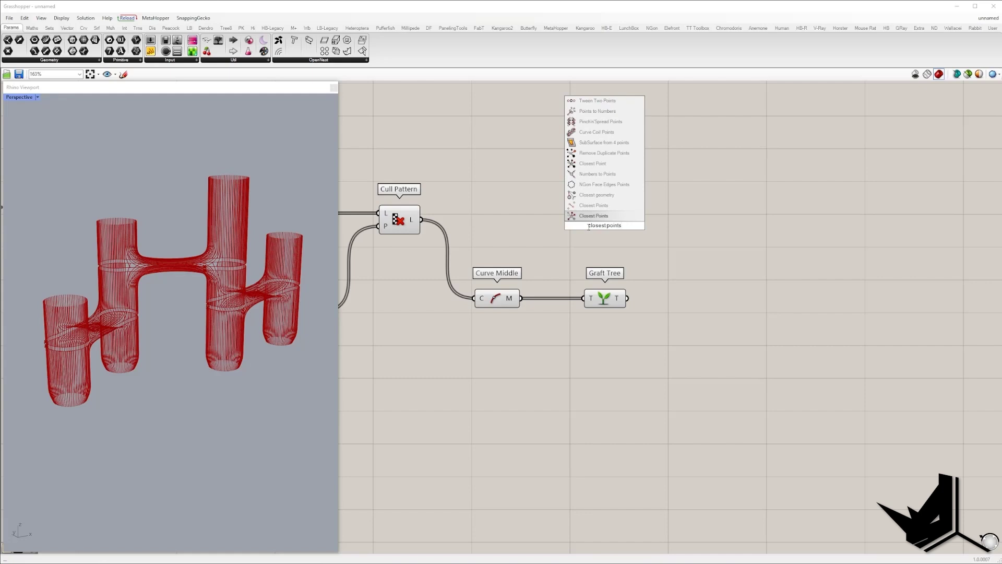
click(589, 217)
drag(582, 213, 628, 299)
drag(603, 224, 669, 288)
drag(605, 298, 577, 248)
drag(524, 300, 686, 299)
- Add a panel containing 2 and connect it to the N input of Closest Points
double_click(635, 337)
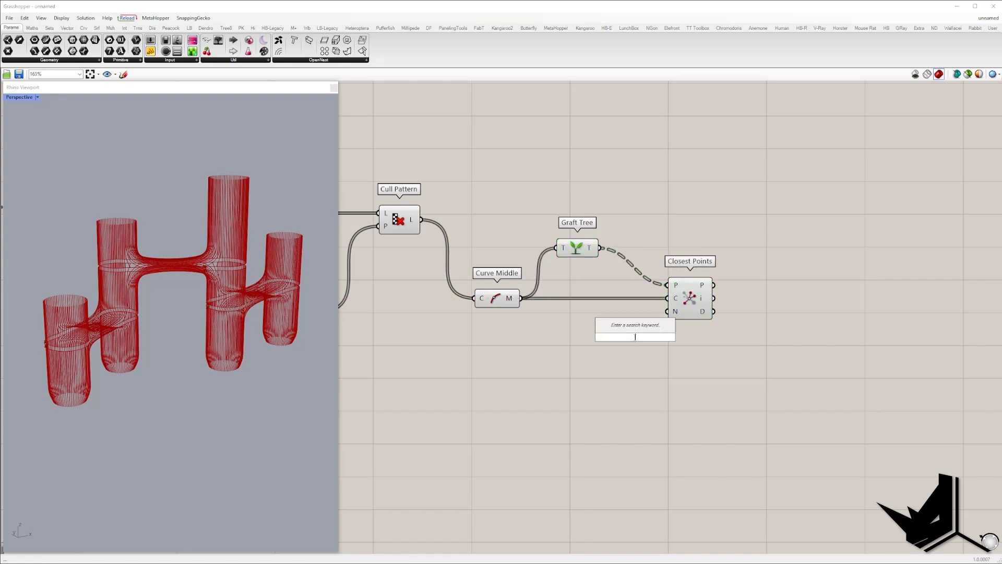
text(2)
key(Return)
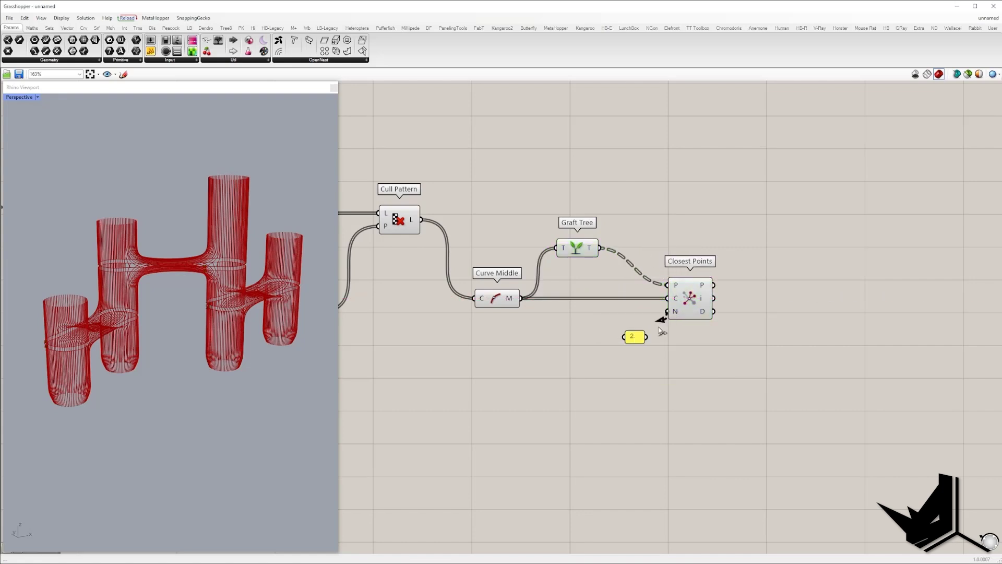
drag(659, 335, 648, 337)
- Show the Closest Points i output in a new panel and enlarge it to fit all branches
click(752, 233)
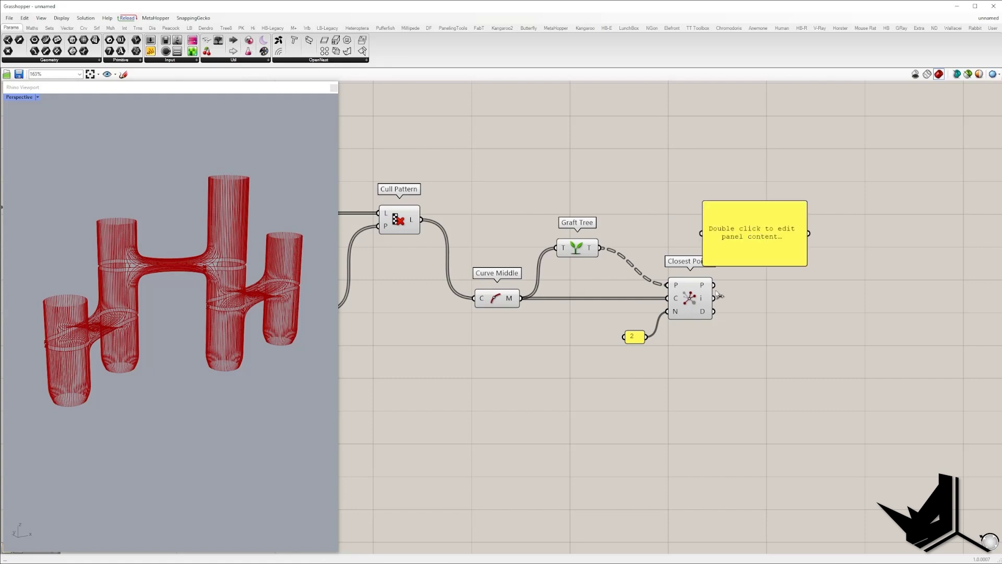
drag(714, 298, 710, 238)
drag(722, 228, 798, 293)
right_drag(799, 293, 594, 227)
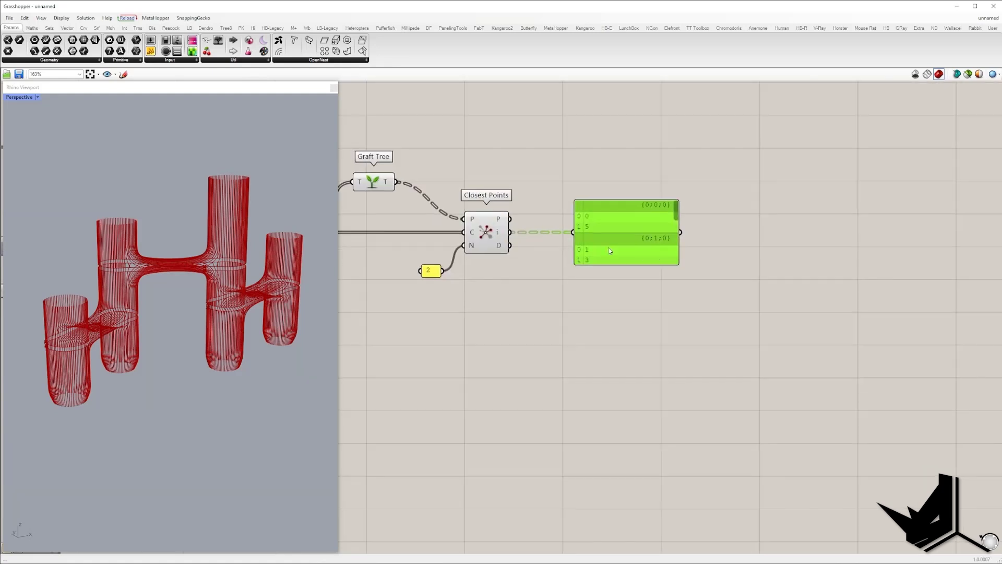
drag(675, 263, 671, 449)
drag(641, 357, 619, 263)
right_drag(489, 233, 555, 301)
- Mark the index pairs in the Closest Points panel on a temporary screen capture
key(Print)
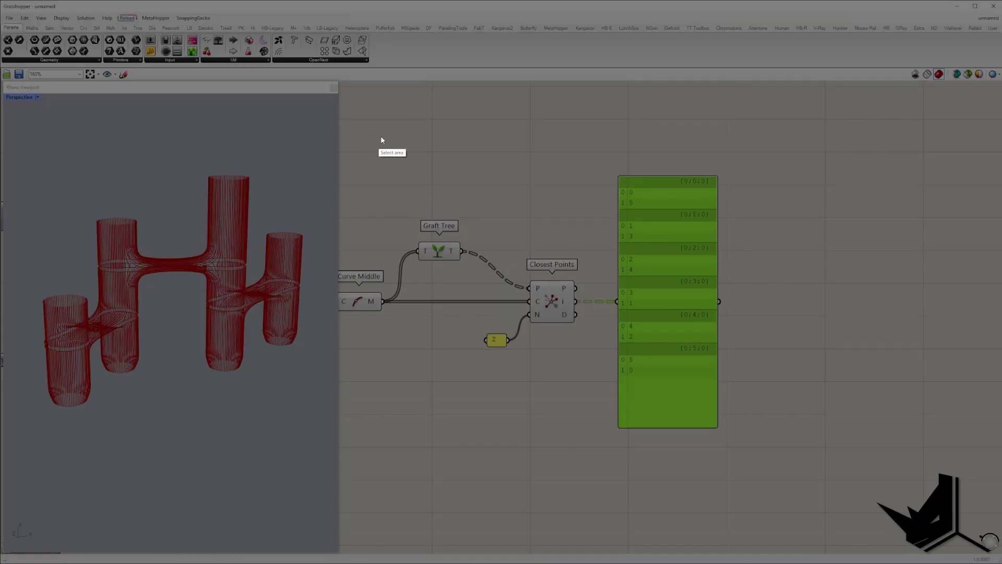
drag(363, 120, 817, 463)
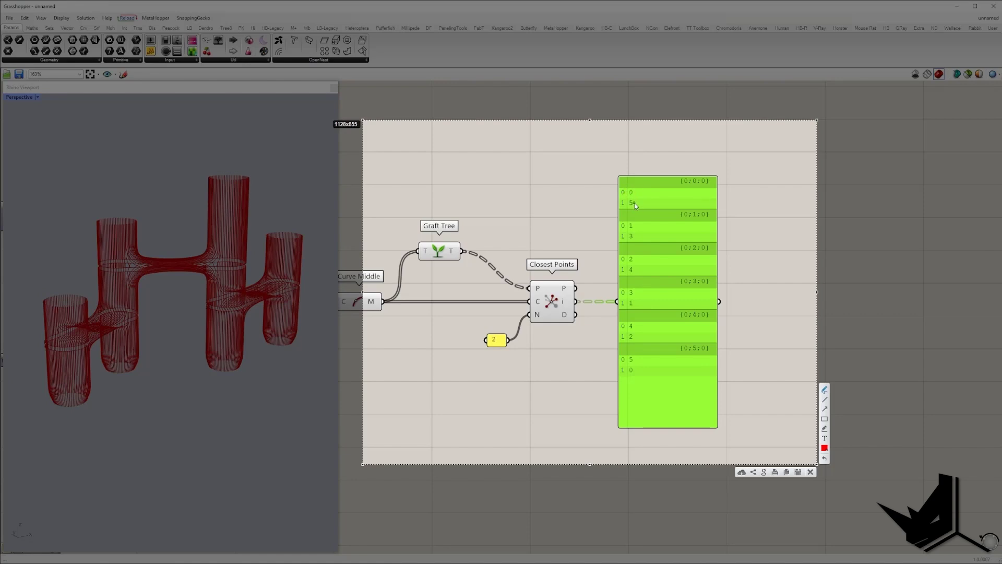
drag(620, 188, 643, 208)
mouse_move(624, 241)
mouse_down()
mouse_move(625, 223)
mouse_move(638, 221)
mouse_move(629, 241)
mouse_up()
mouse_move(629, 289)
mouse_down()
mouse_move(624, 371)
mouse_move(628, 355)
mouse_up()
key(Escape)
- Move the index panel farther from Closest Points and box its first three branches on a temporary screen capture
drag(645, 229, 693, 230)
key(Print)
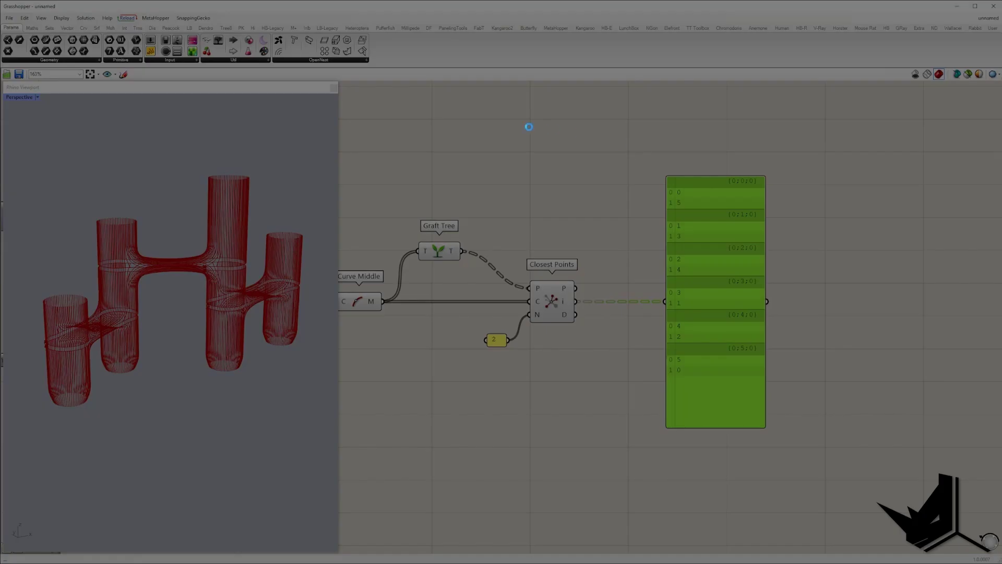
drag(527, 135, 777, 454)
mouse_move(661, 178)
mouse_down()
mouse_move(729, 273)
mouse_move(704, 279)
mouse_up()
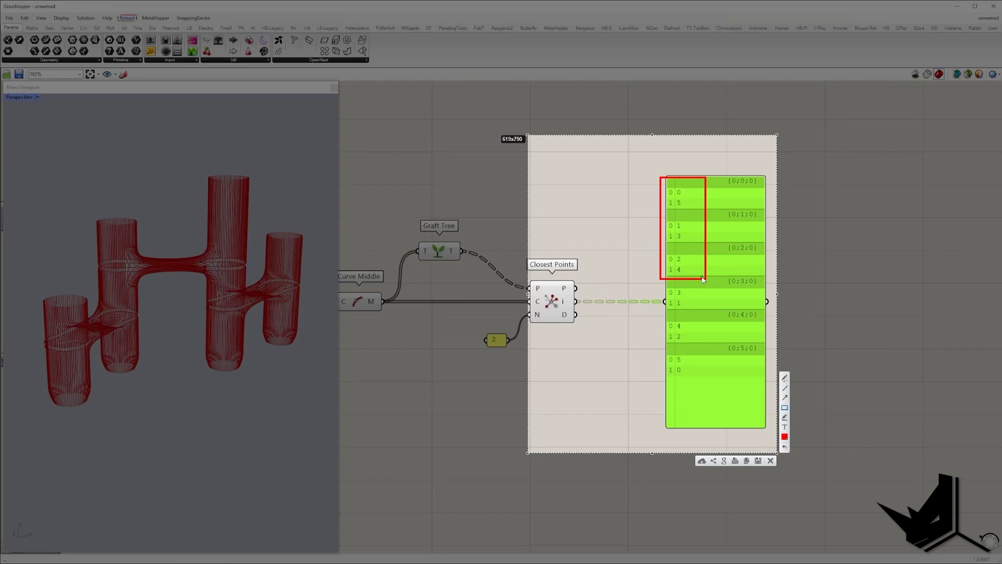
key(Escape)
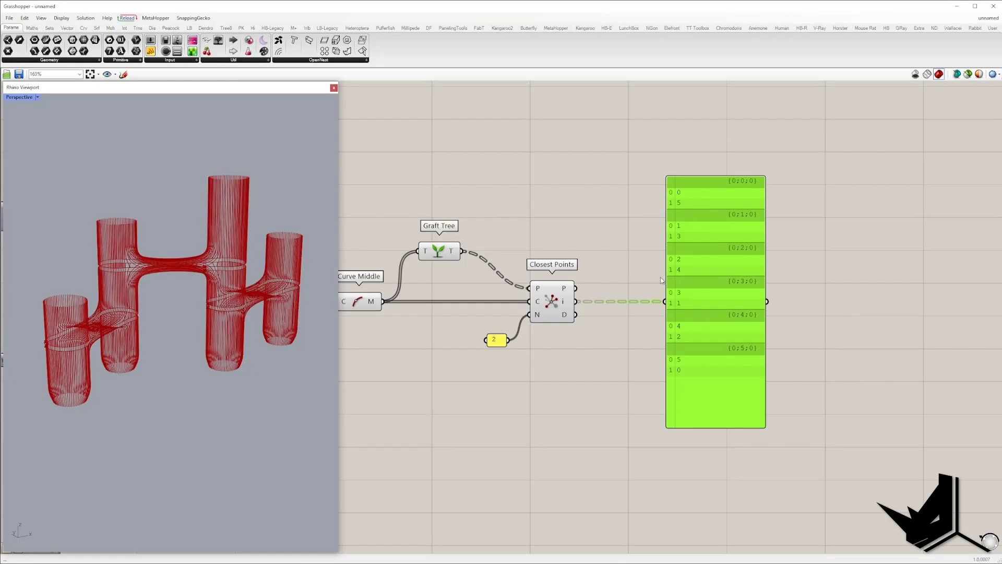
- Add a Sort List component between the Closest Points i output and the index panel, using the K input and output
right_drag(649, 280, 540, 253)
double_click(497, 325)
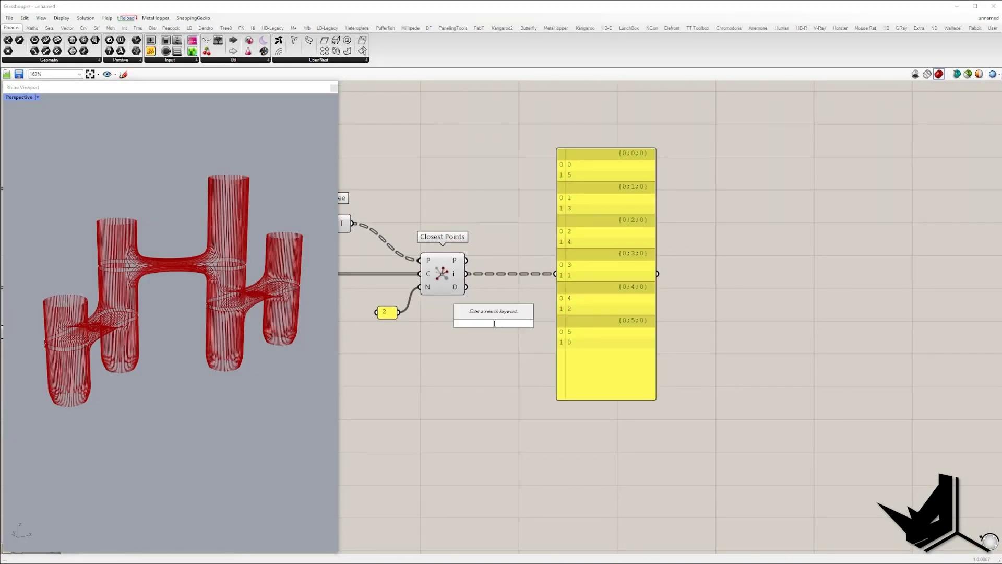
text(sort)
key(Return)
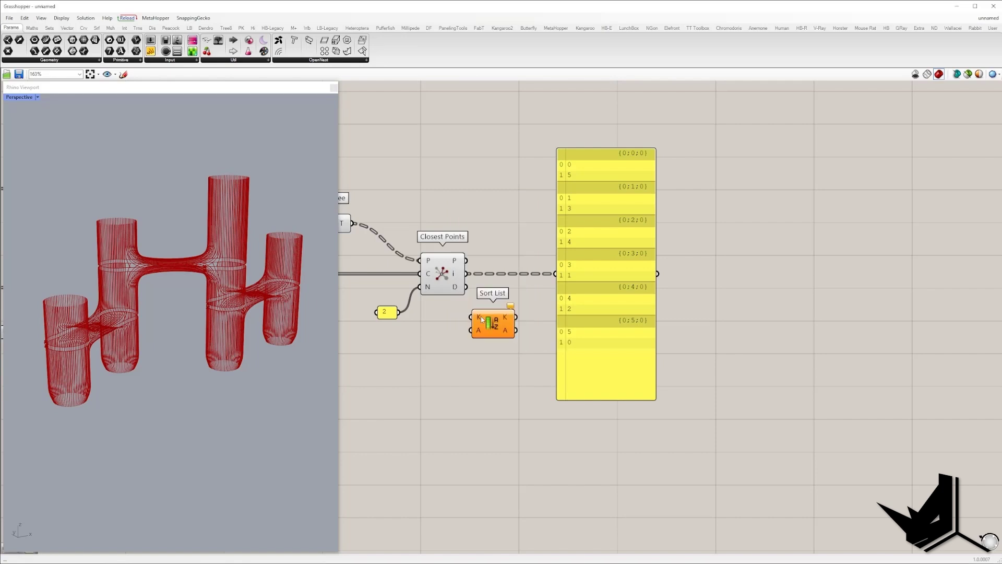
drag(466, 273, 555, 274)
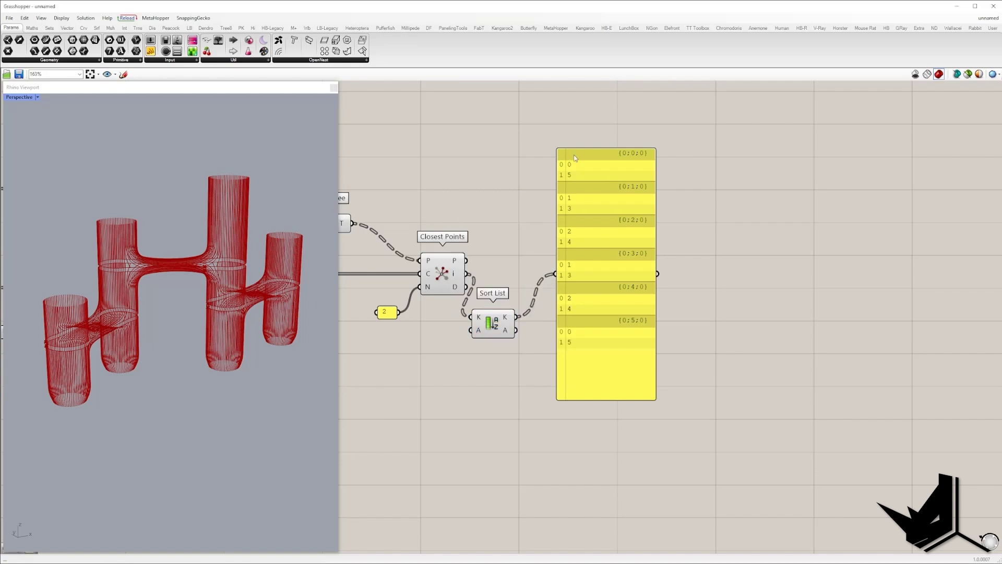
drag(489, 332, 502, 287)
- Move the index panel clear of Sort List and mark the matching sorted pairs on a temporary screen capture
click(564, 285)
key(F1)
drag(553, 129, 662, 432)
click(670, 388)
drag(562, 323, 590, 358)
mouse_move(564, 151)
mouse_down()
mouse_move(590, 191)
mouse_move(575, 204)
mouse_move(584, 213)
mouse_up()
drag(559, 256, 589, 283)
drag(568, 225, 596, 258)
mouse_move(557, 289)
mouse_down()
mouse_move(592, 322)
mouse_move(628, 287)
mouse_up()
key(Escape)
double_click(565, 321)
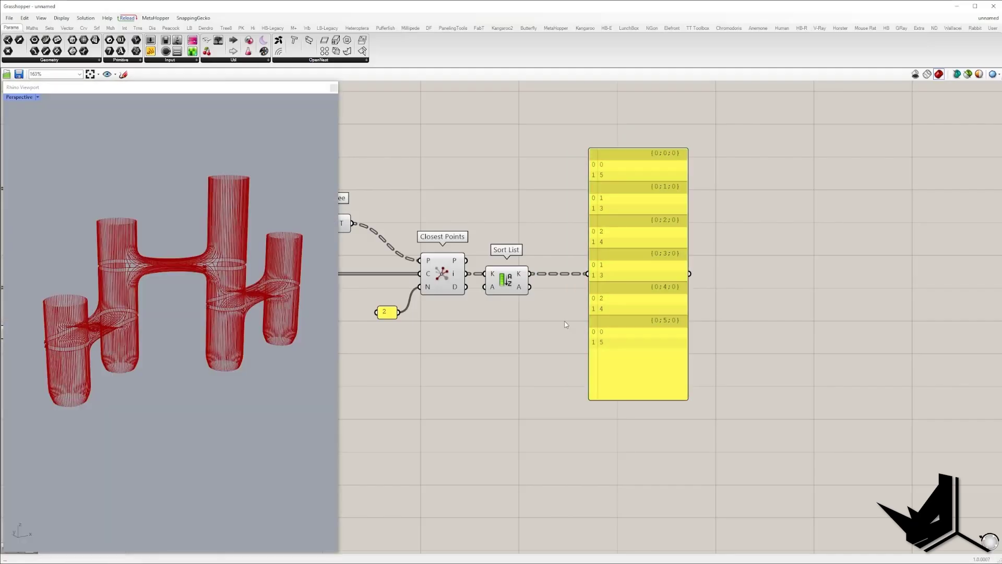
text(tex)
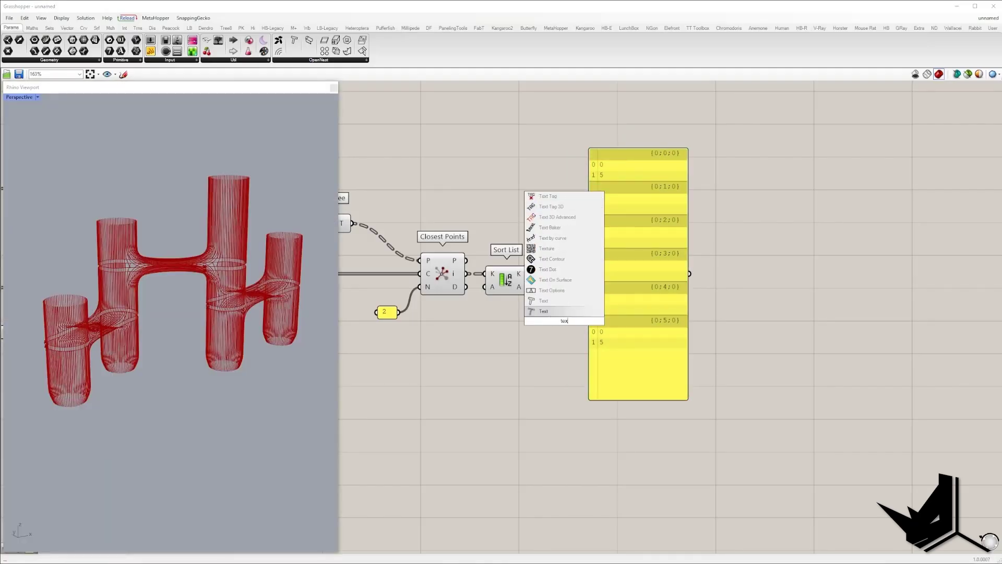
key(Escape)
- Add a Text Join component and connect the sorted index panel to its T input
double_click(555, 354)
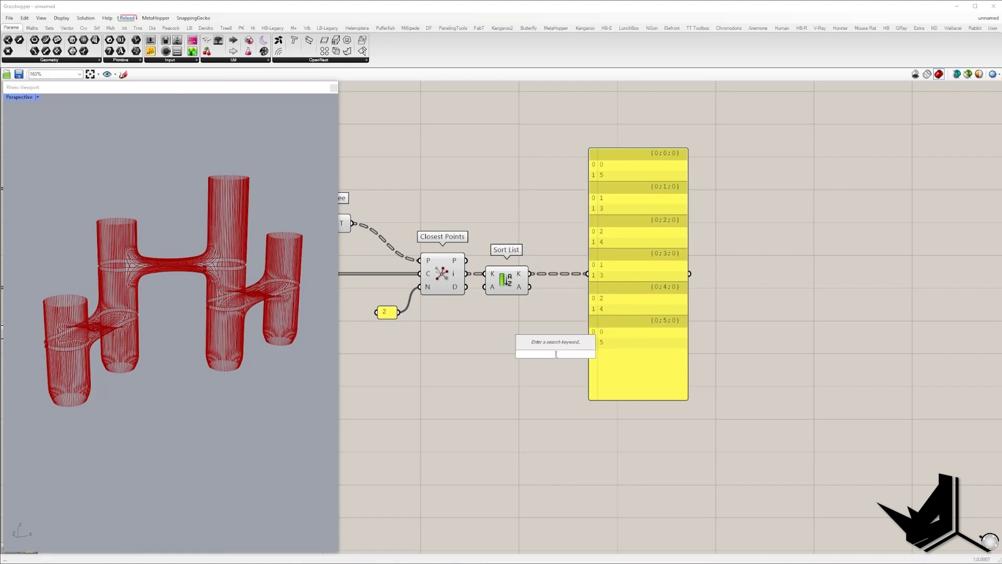
text(join)
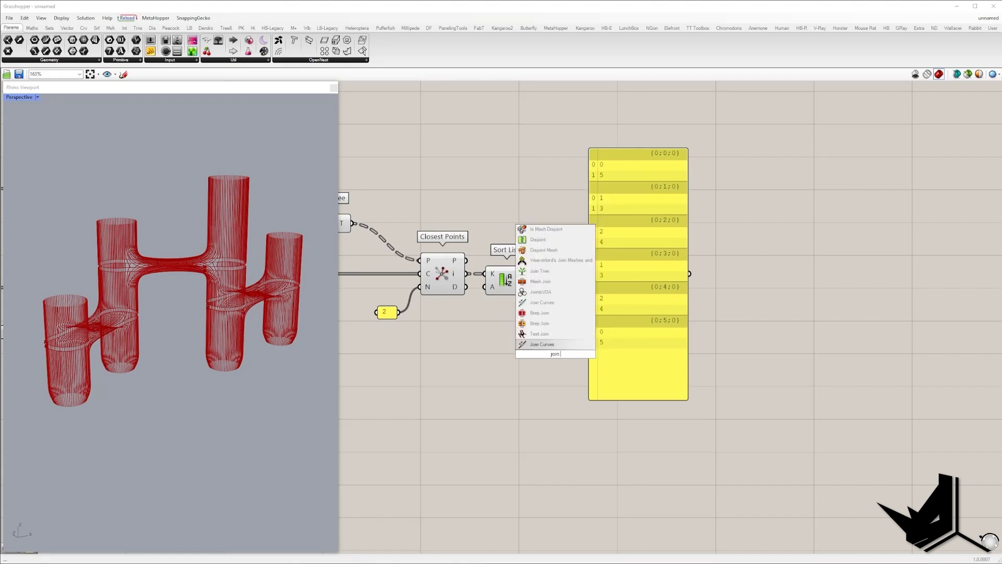
click(544, 334)
drag(534, 348, 689, 274)
drag(560, 364, 753, 290)
- Show the Text Join result in a new panel and enlarge it to fit all branches
drag(152, 51, 828, 255)
drag(772, 280, 854, 287)
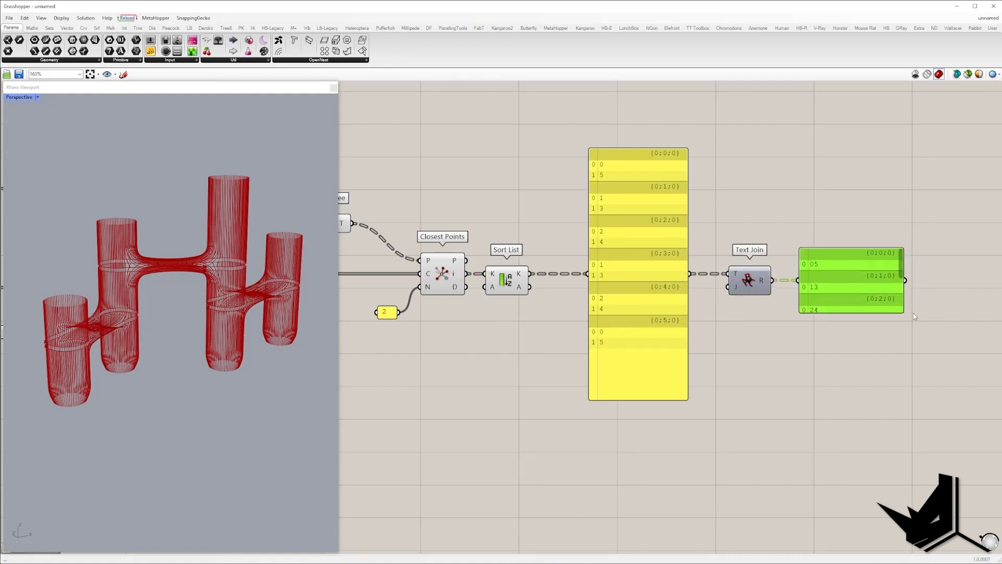
drag(914, 317, 907, 418)
drag(857, 342, 853, 291)
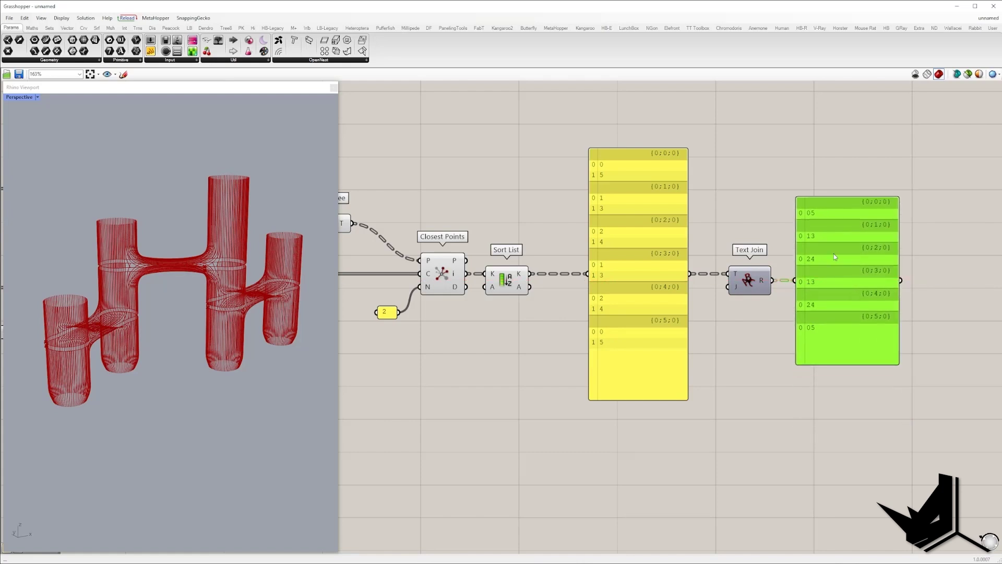
- Flatten the R output of Text Join
right_drag(838, 272, 675, 286)
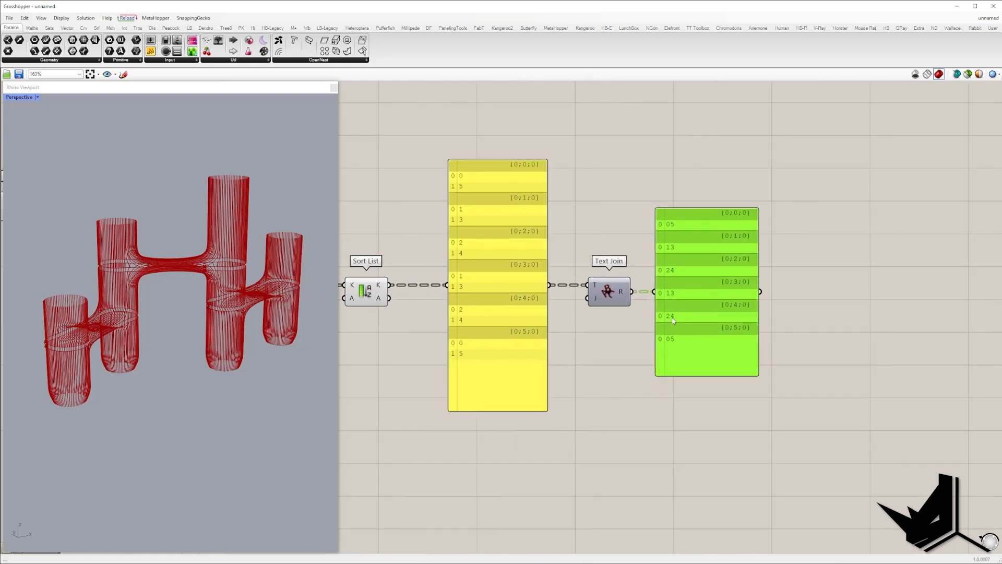
right_click(626, 296)
click(647, 327)
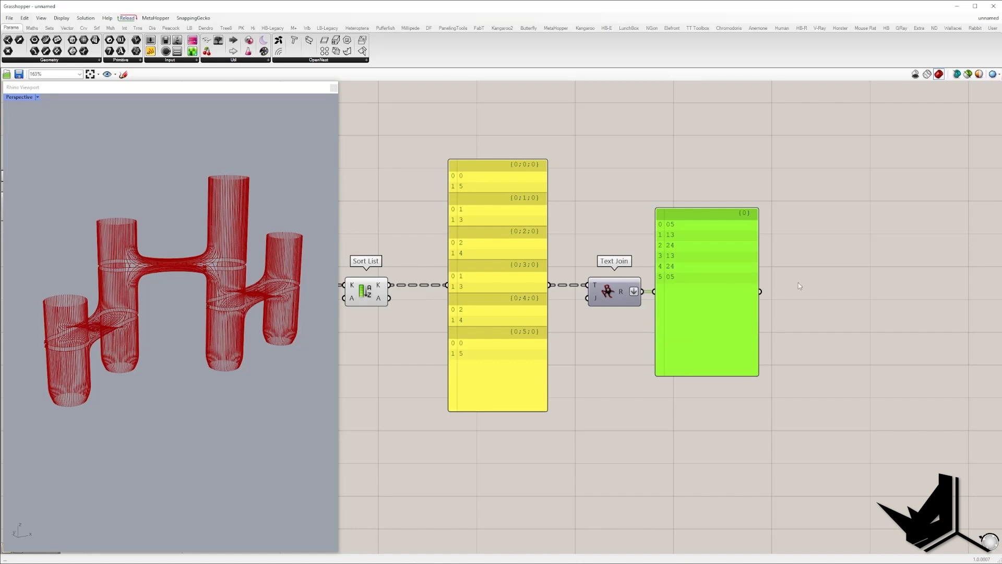
click(798, 283)
- Add a Create Set component and feed it the joined text from the flattened panel
right_drag(832, 273, 748, 278)
double_click(747, 277)
text(c)
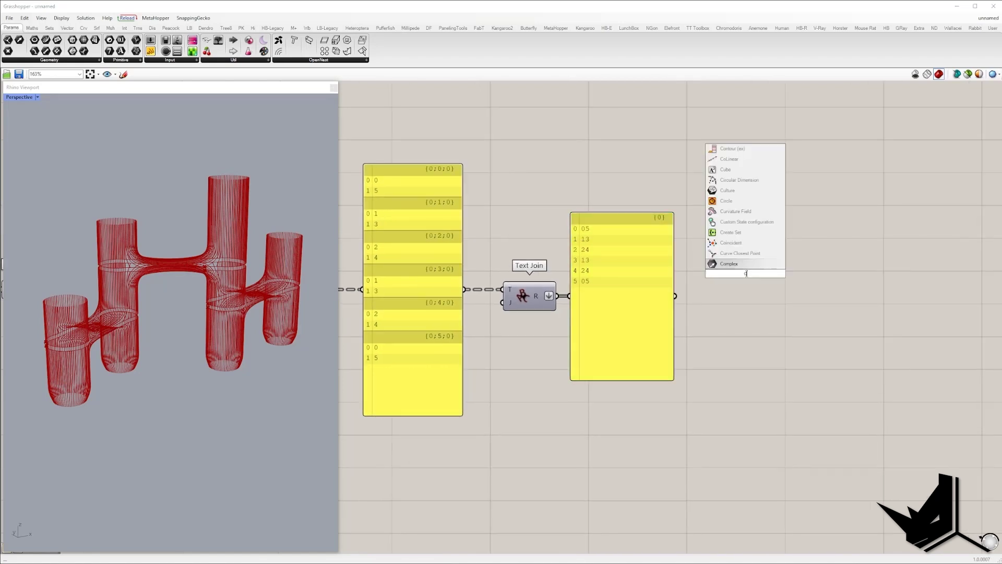
text(reate set)
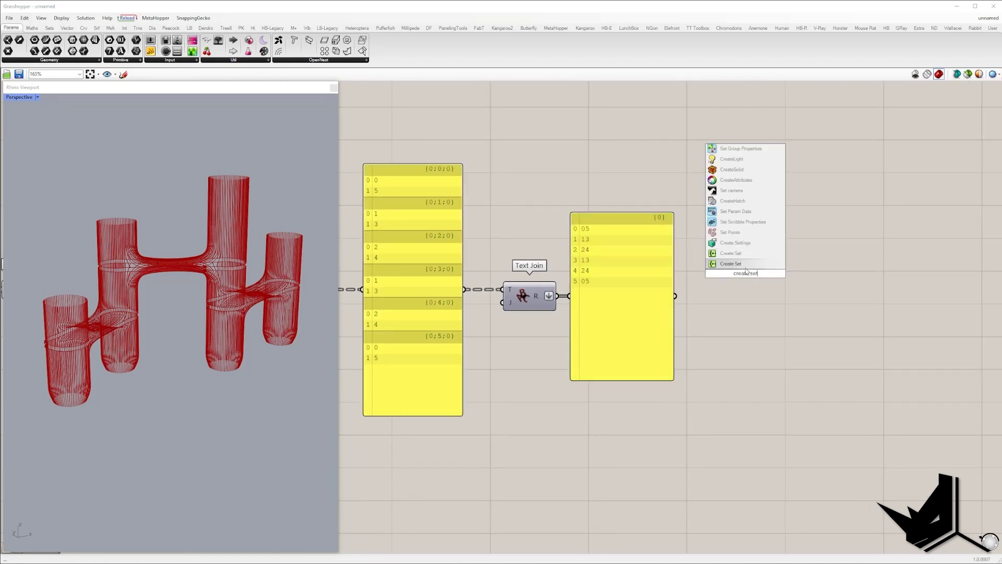
click(742, 263)
drag(723, 273, 756, 277)
- Show the S output of Create Set in a new panel and narrow that panel
click(151, 51)
click(808, 278)
drag(781, 278, 812, 293)
drag(542, 203, 668, 203)
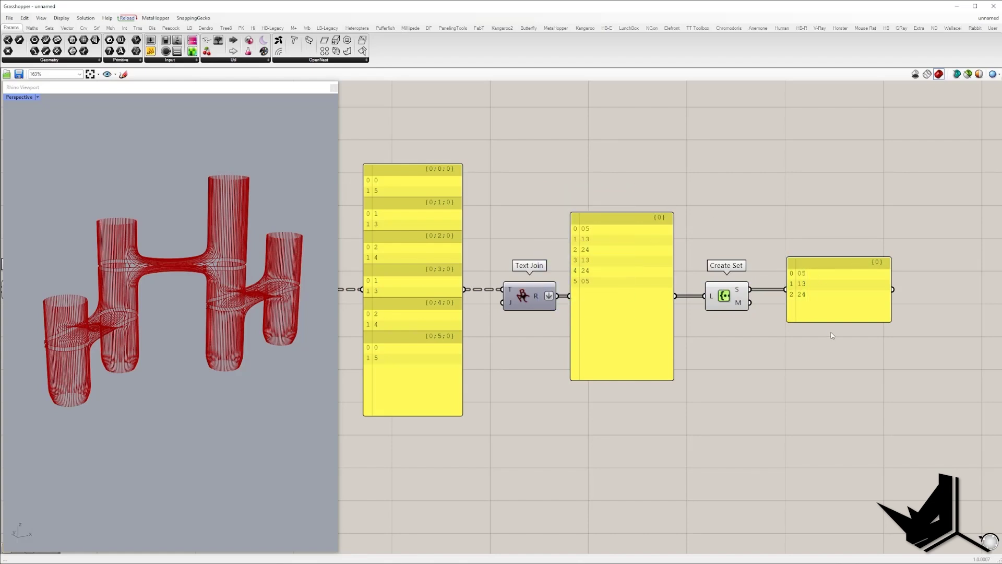
right_drag(834, 336, 572, 325)
click(578, 284)
drag(624, 314, 559, 313)
- Add a Characters component and connect the Create Set panel to it
double_click(563, 240)
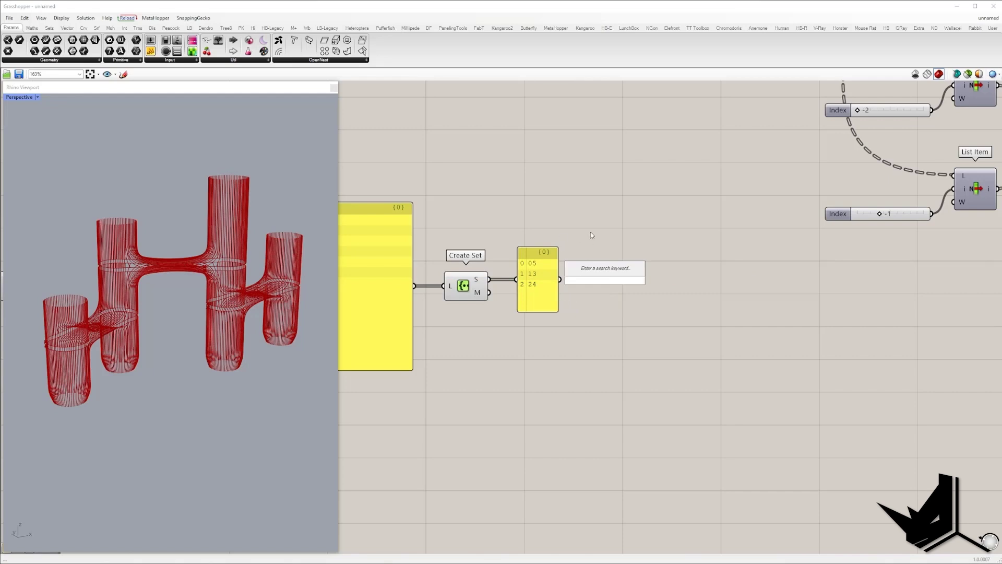
text(cha)
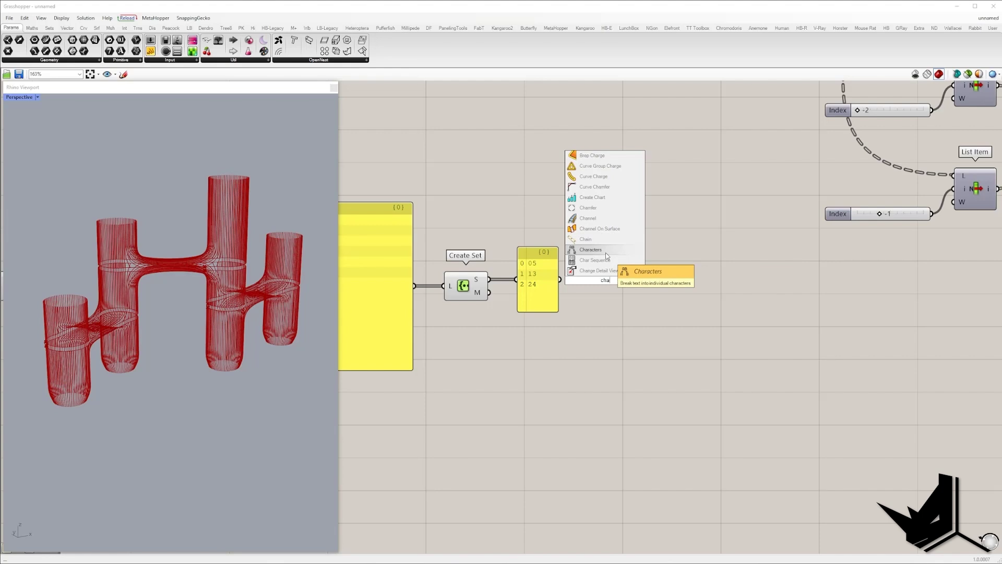
click(590, 250)
drag(600, 283, 680, 255)
- Show the C output of Characters in a new panel sized to fit all three branches
click(680, 284)
drag(741, 277, 720, 331)
scroll(569, 285, down, 9)
drag(585, 304, 392, 262)
drag(519, 284, 515, 350)
click(518, 270)
scroll(568, 351, up, 9)
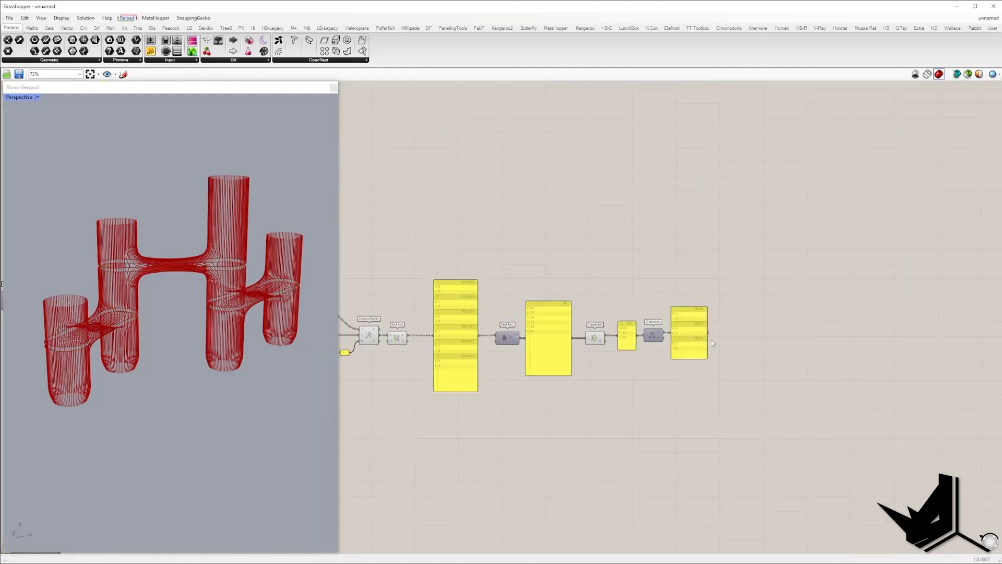
drag(623, 249, 678, 344)
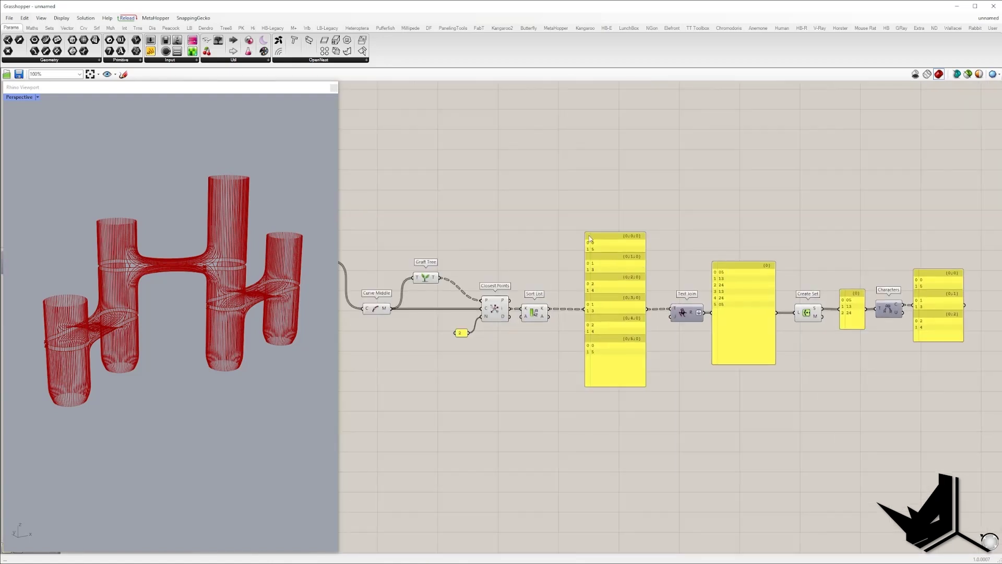
- Add a List Item component above the panel showing the split index characters
double_click(757, 241)
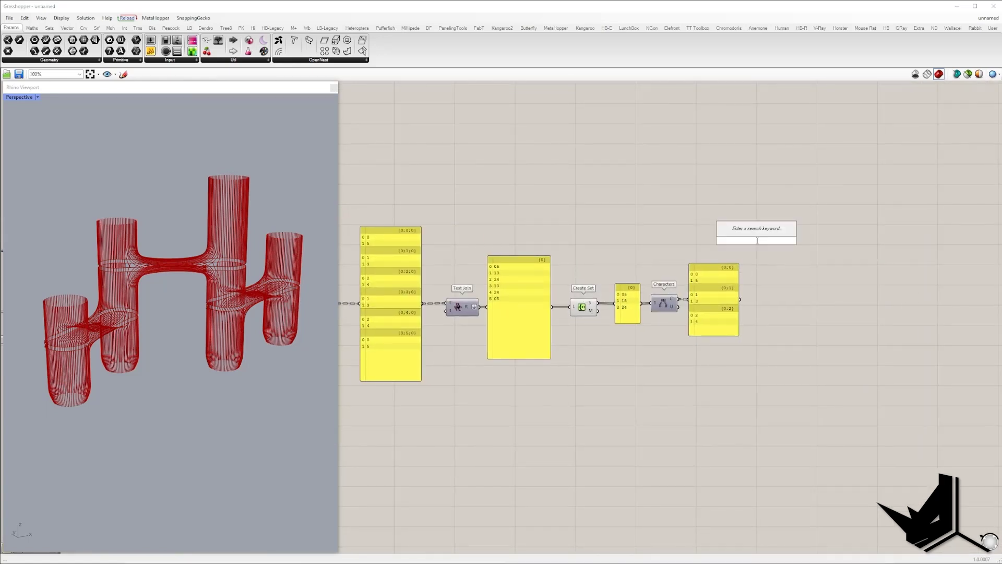
text(item)
click(734, 232)
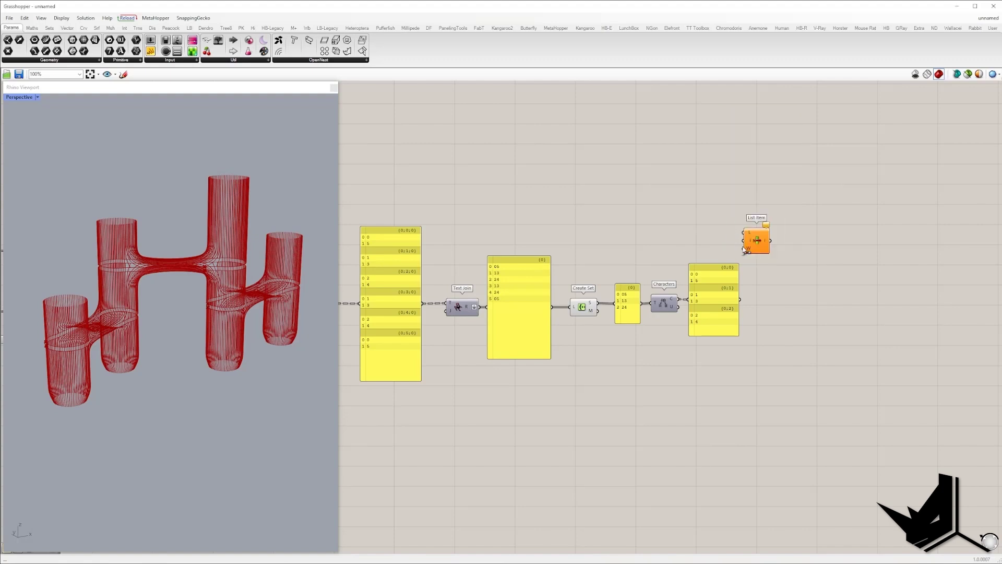
drag(742, 240, 802, 220)
- Move the whole pairing chain from Curve Middle onward down, below the level of Cull Pattern
scroll(802, 219, down, 2)
right_drag(506, 209, 734, 264)
right_drag(484, 244, 538, 238)
scroll(652, 313, up, 3)
right_drag(716, 334, 565, 227)
scroll(565, 226, down, 1)
scroll(679, 251, down, 4)
drag(854, 301, 426, 161)
scroll(437, 210, up, 4)
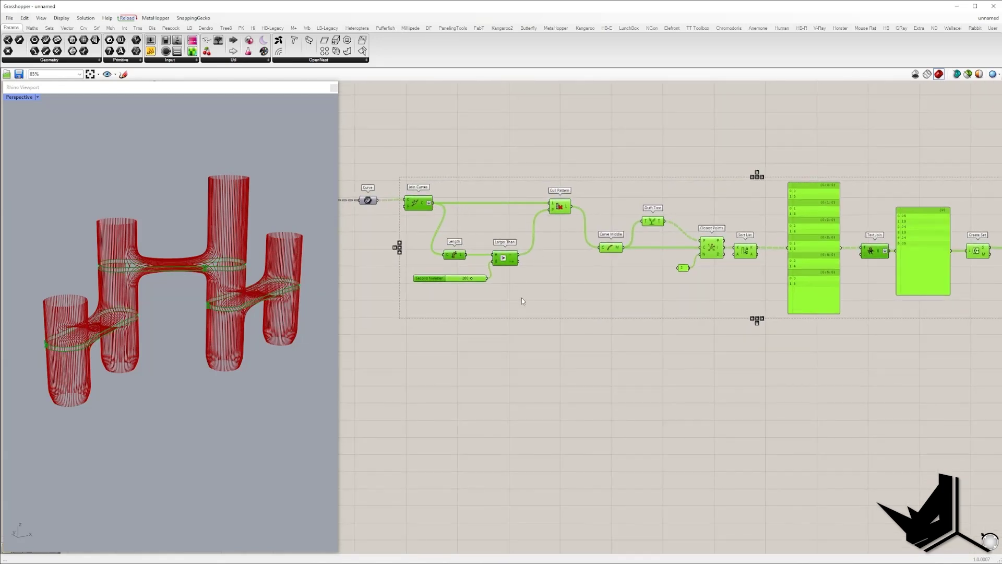
click(473, 219)
scroll(473, 219, down, 2)
drag(928, 310, 553, 168)
drag(574, 241, 574, 301)
click(553, 198)
scroll(549, 200, up, 4)
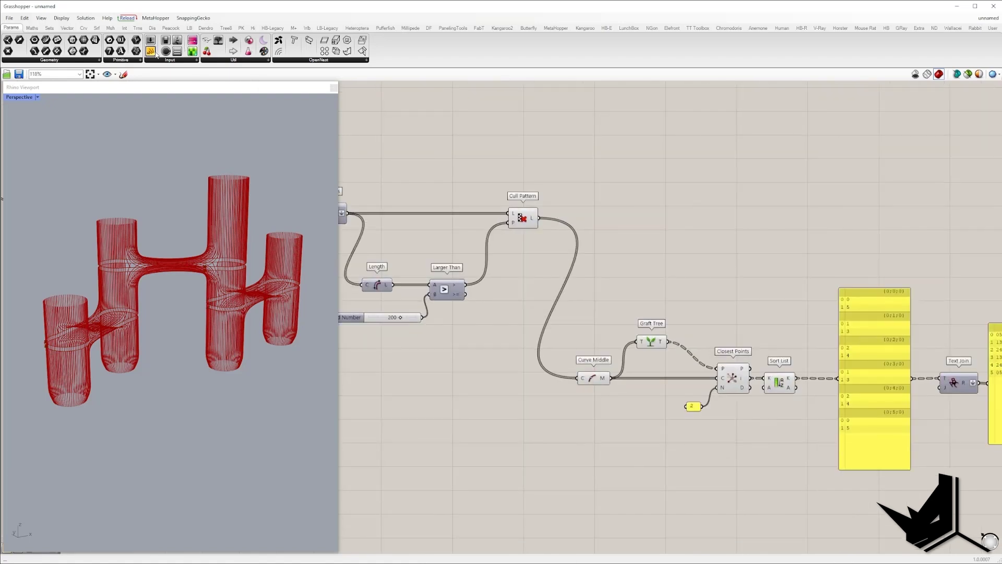
- Show the L output of Cull Pattern in a new panel enlarged to fit all the curves
click(551, 179)
drag(538, 218, 524, 169)
drag(552, 170, 599, 141)
drag(649, 163, 656, 191)
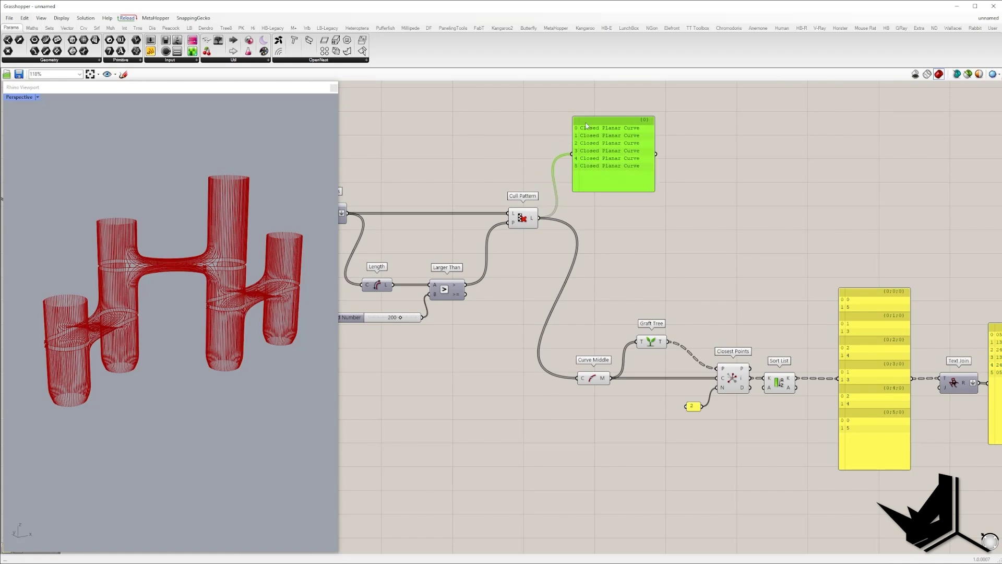
- Connect Cull Pattern's output to List Item's L input and the Characters panel to its i input
scroll(423, 140, down, 5)
scroll(483, 159, up, 3)
scroll(463, 186, down, 4)
drag(463, 187, 737, 127)
scroll(792, 203, up, 5)
drag(751, 134, 769, 182)
scroll(768, 182, down, 3)
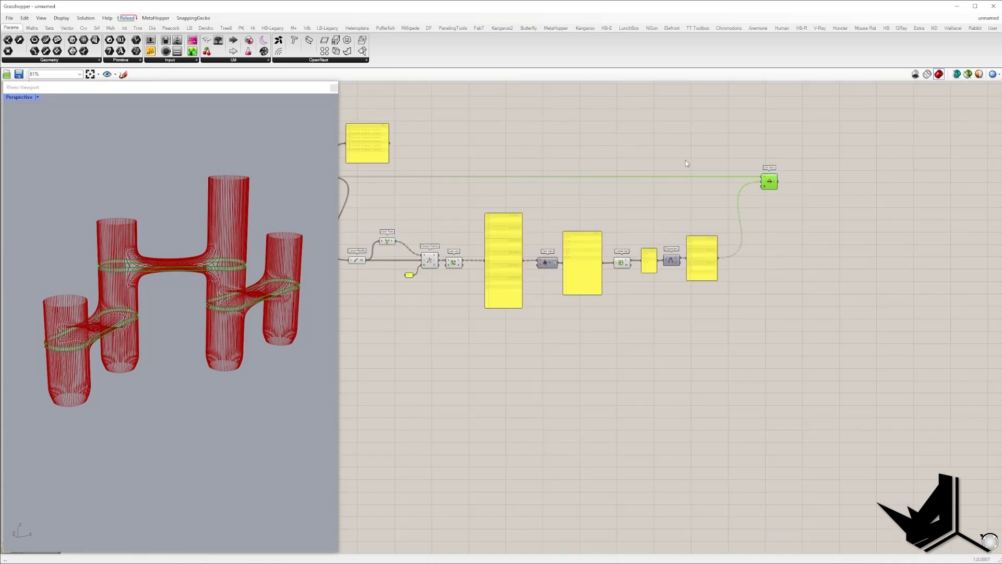
- Turn off the preview of the components feeding the List Item
right_drag(632, 145, 712, 171)
drag(538, 169, 457, 157)
drag(729, 335, 401, 143)
right_click(509, 111)
click(536, 125)
- Add a Tree Branch component beside List Item and simplify List Item's output
right_drag(691, 170, 456, 169)
scroll(678, 203, up, 4)
double_click(673, 197)
text(branch)
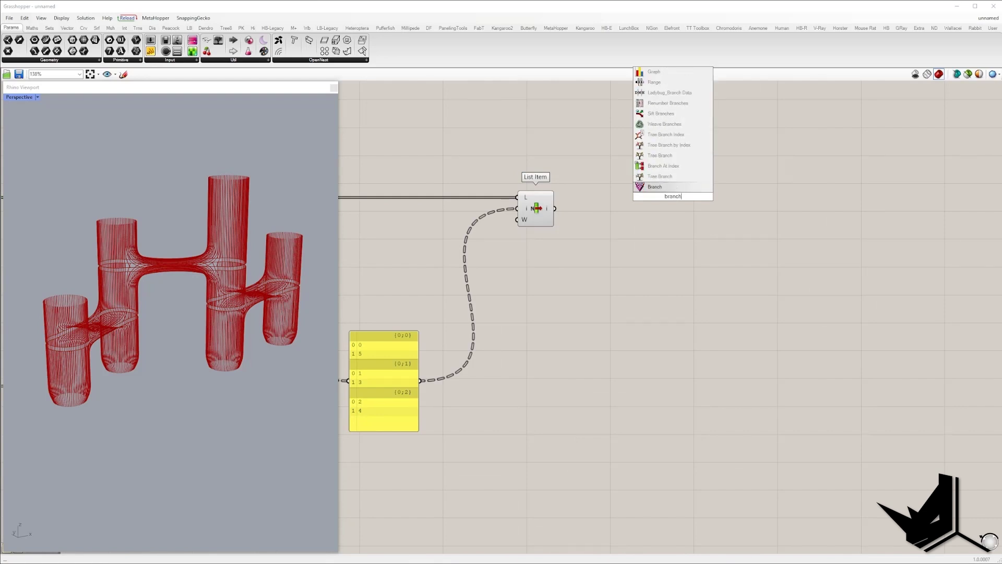
click(660, 176)
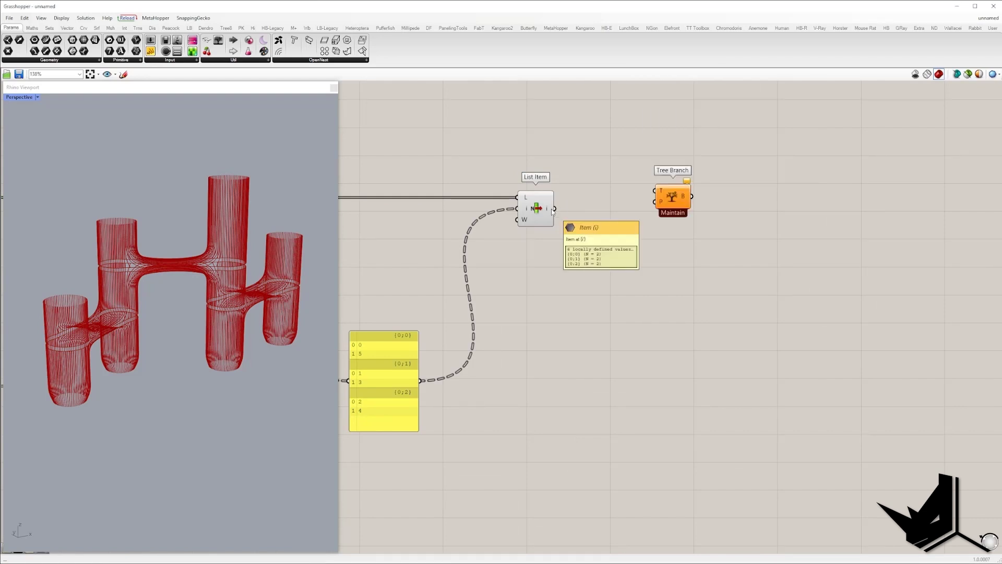
right_click(552, 210)
click(574, 253)
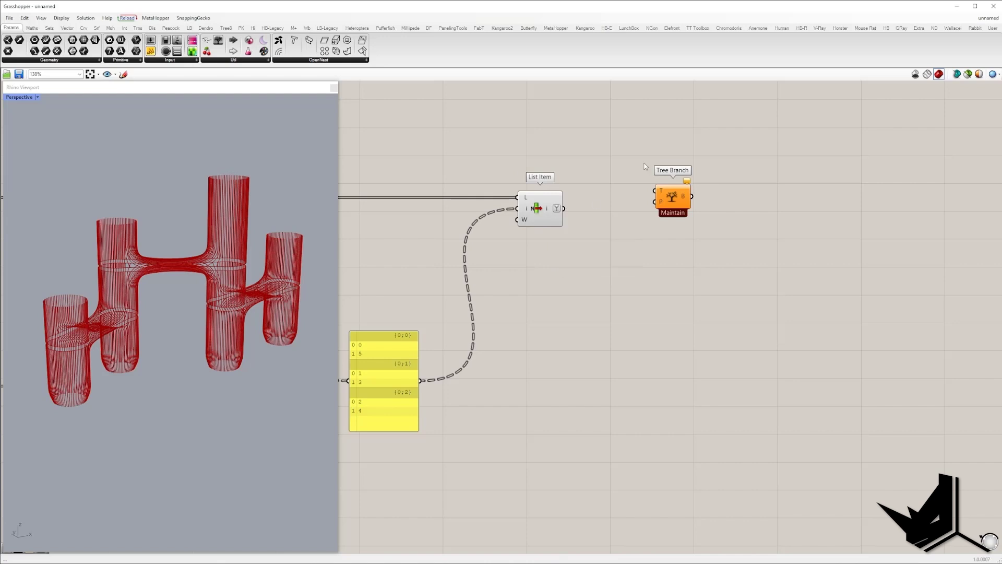
- Connect List Item's output to Tree Branch's T input and a number slider at 0 to its P input
drag(672, 197, 698, 258)
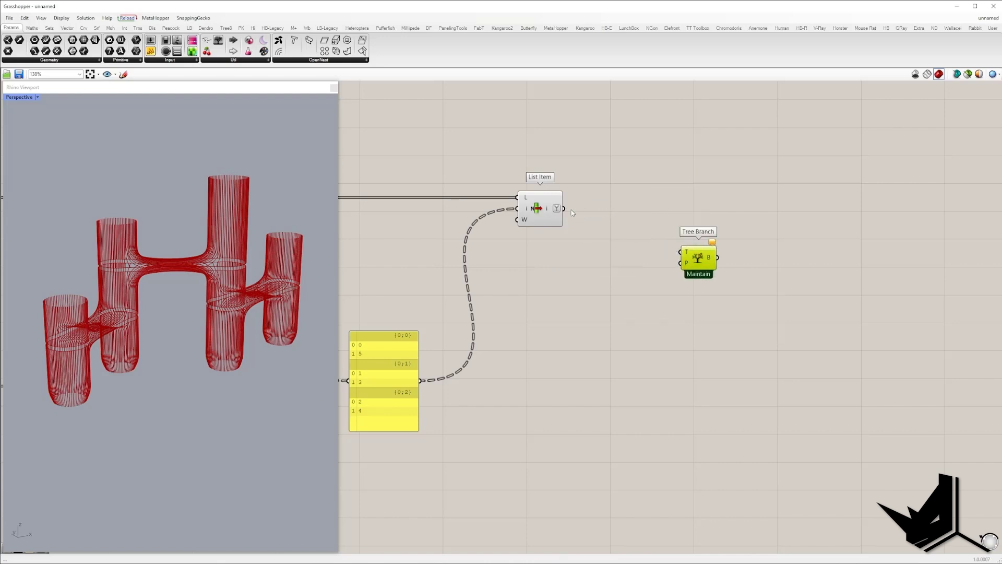
drag(564, 209, 681, 252)
double_click(634, 306)
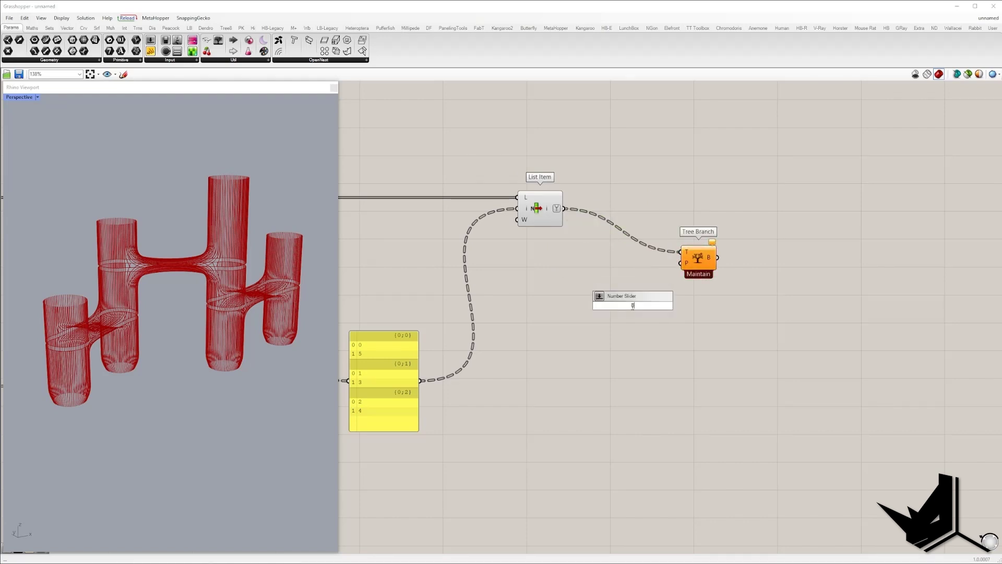
key(Return)
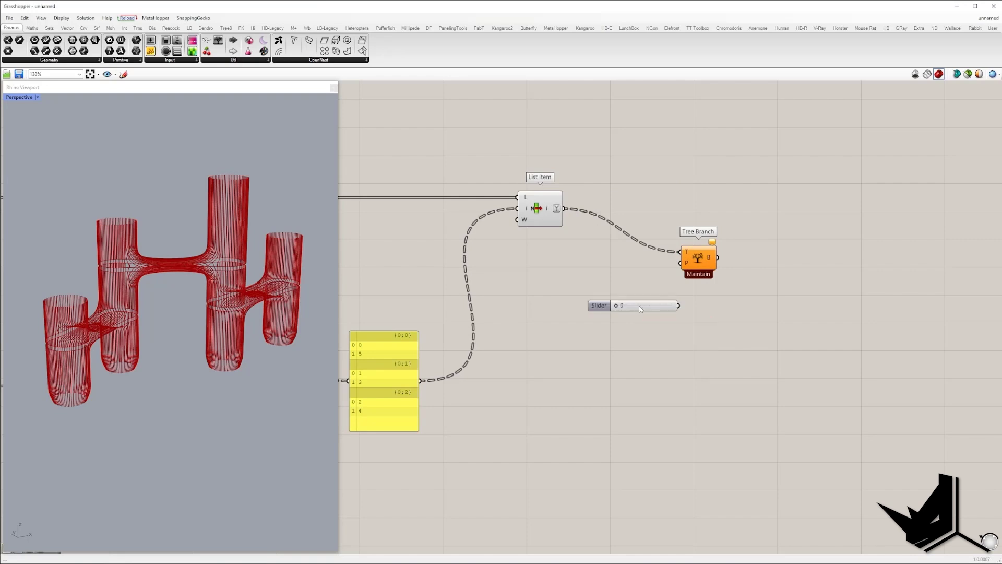
drag(679, 305, 681, 263)
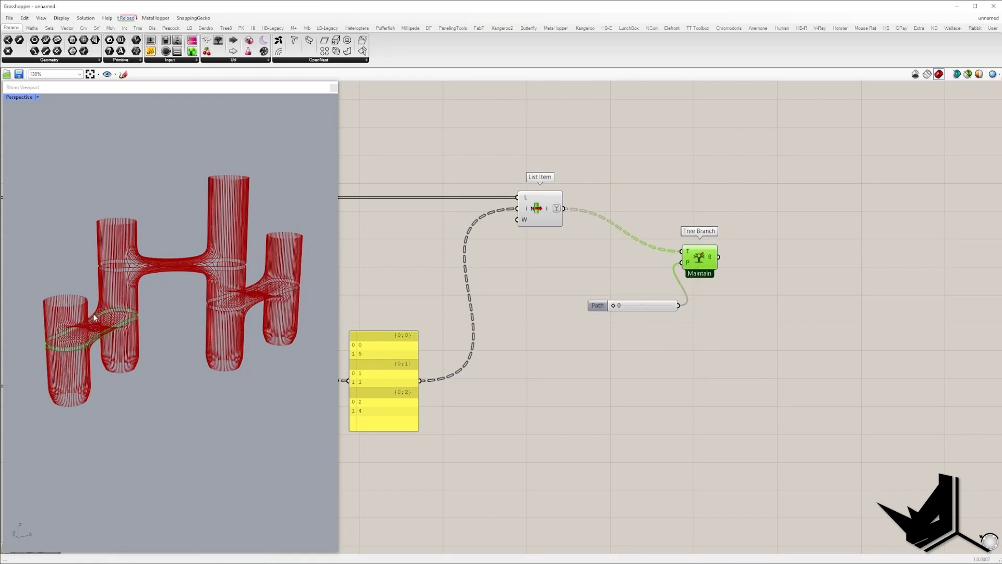
- Run the path slider through its range and check which edge curves are paired in each branch
mouse_move(95, 316)
right_down()
mouse_move(105, 315)
mouse_move(78, 313)
right_up()
drag(22, 290, 184, 372)
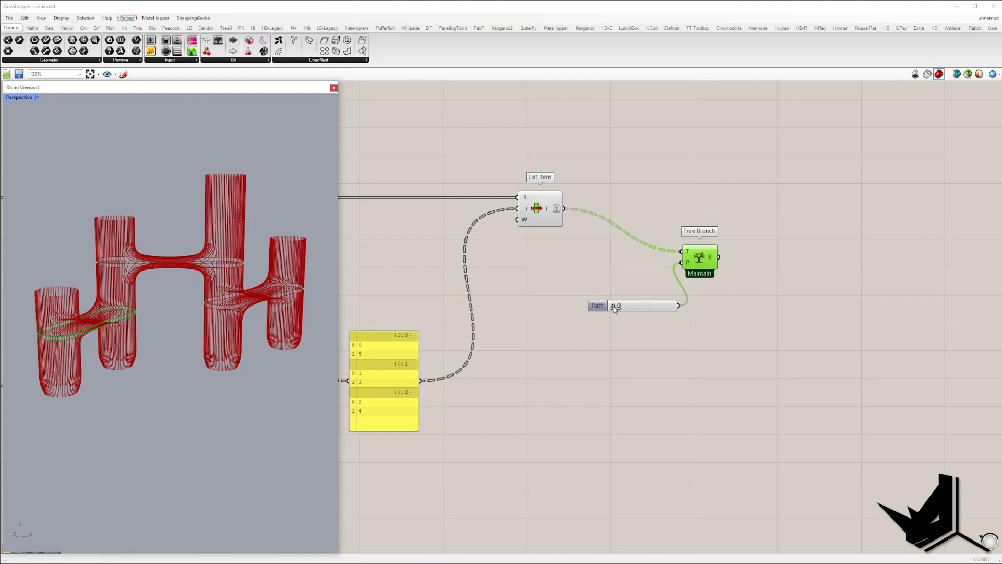
drag(614, 308, 673, 307)
right_drag(209, 286, 224, 285)
- Delete the Tree Branch component together with its path slider
drag(750, 349, 631, 238)
key(Delete)
right_drag(632, 223, 633, 326)
click(576, 269)
- Add a Curve Middle component and feed it the paired curves from List Item
double_click(666, 319)
text(mid)
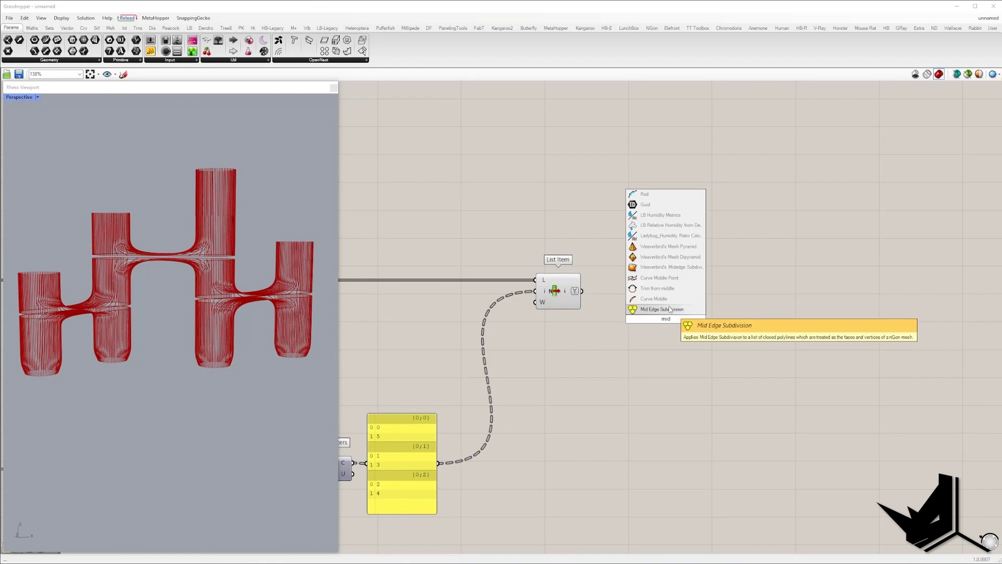
click(661, 300)
drag(648, 319, 656, 371)
right_drag(256, 308, 269, 309)
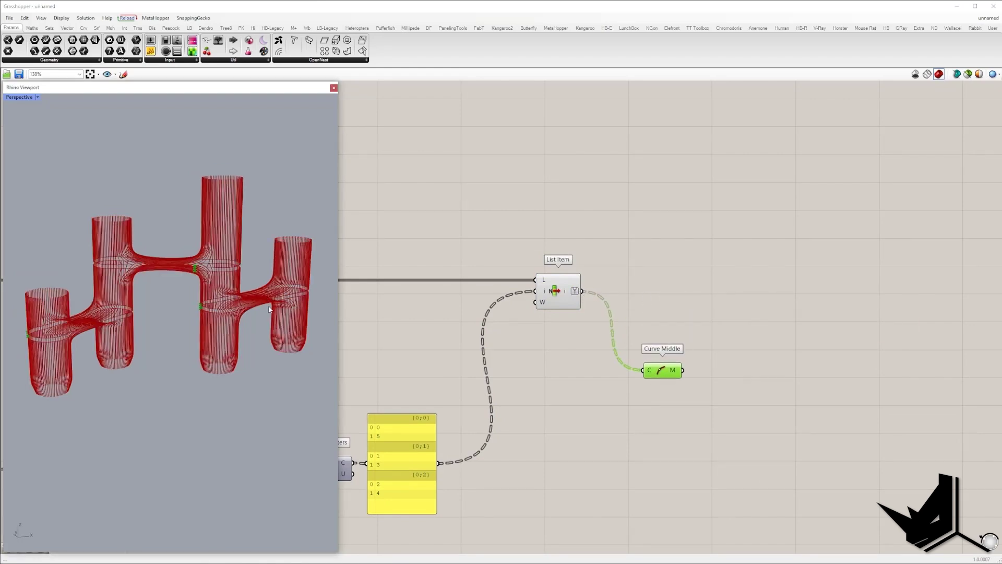
- Show the branch structure of Curve Middle's output in a Param Viewer
click(218, 41)
click(736, 367)
drag(683, 370, 777, 380)
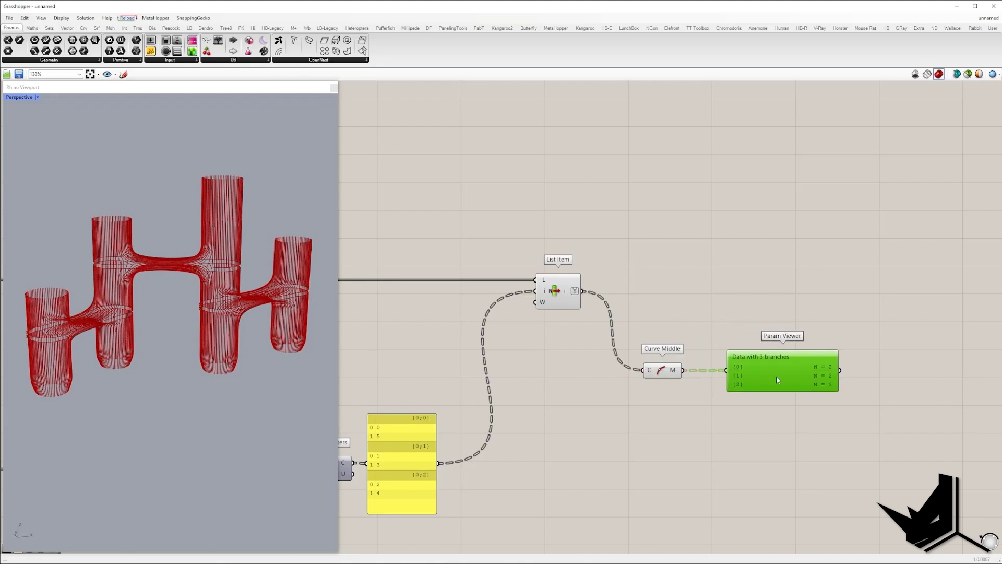
- Add a PolyLine component and connect Curve Middle's M output to its V input
double_click(753, 429)
text(po)
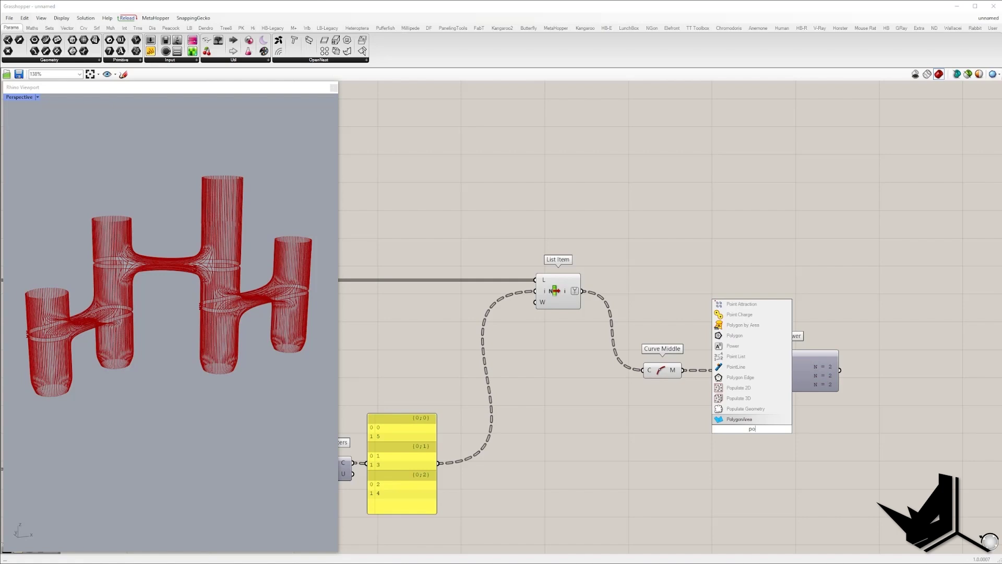
text(lt)
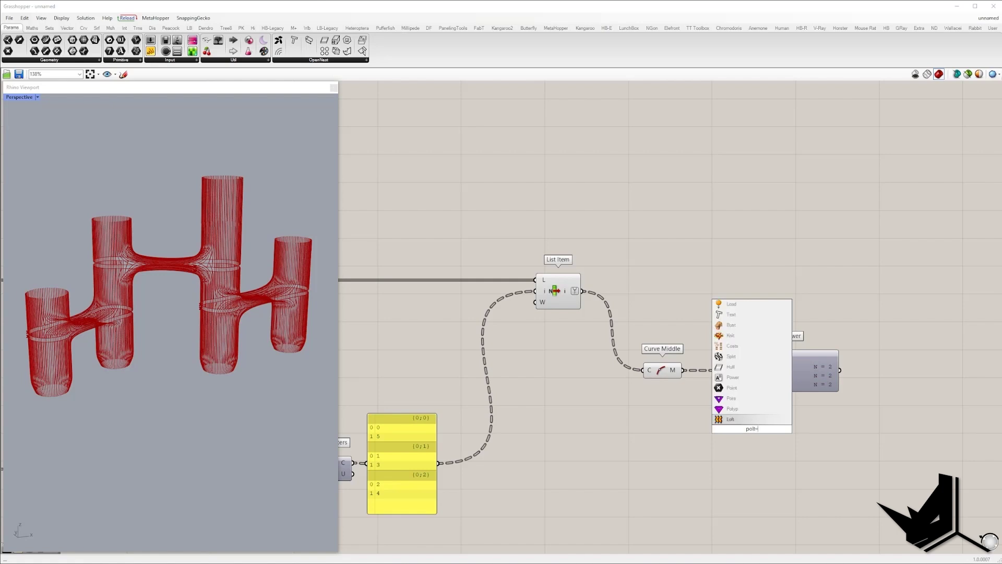
key(BackSpace)
text(y)
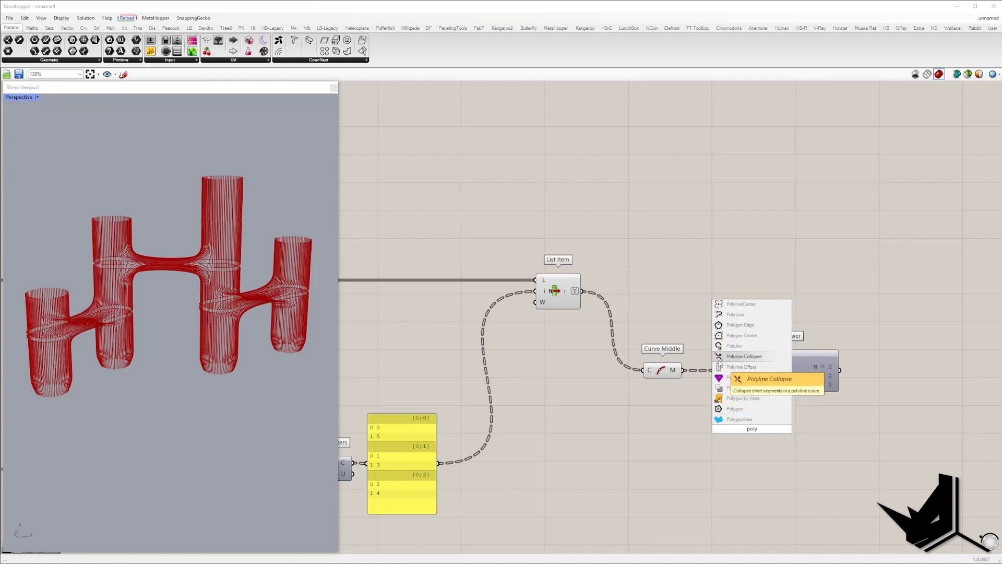
click(744, 313)
drag(734, 424, 683, 370)
- Examine the short polylines bridging the gaps between paired edge curves from several angles in the viewport
scroll(202, 290, up, 5)
scroll(203, 290, down, 8)
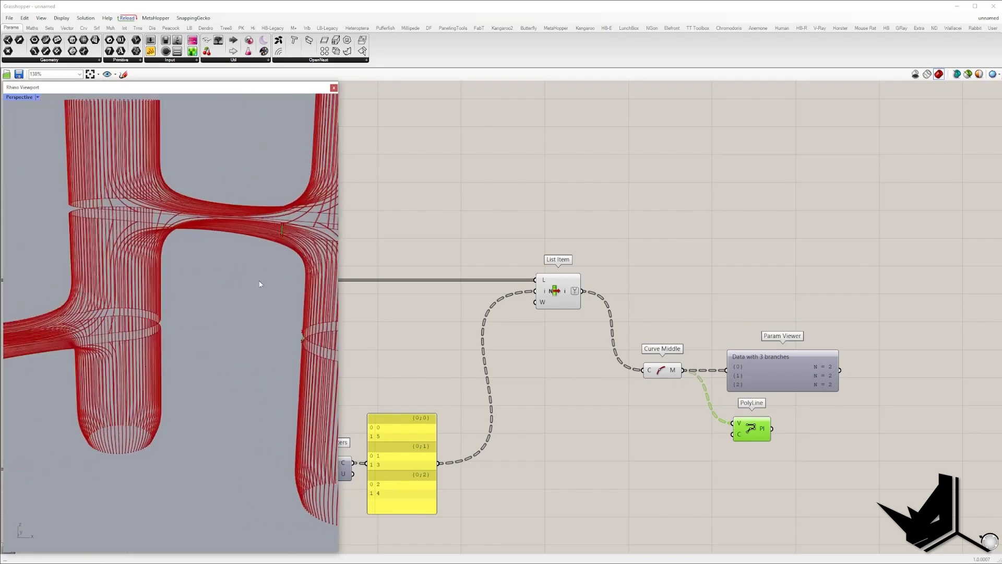
scroll(95, 307, up, 6)
mouse_move(95, 307)
right_down()
mouse_move(134, 309)
mouse_move(85, 308)
right_up()
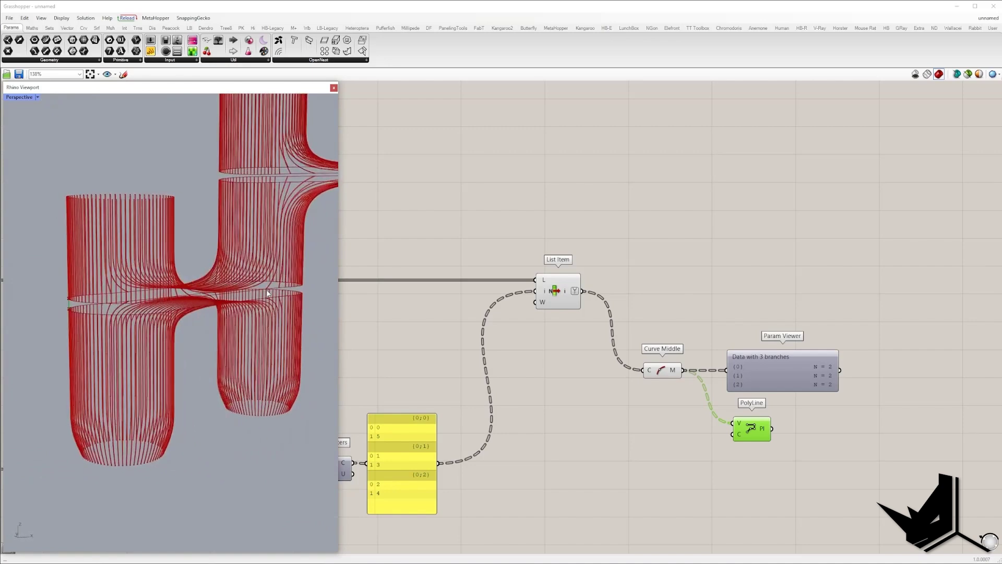
right_drag(267, 294, 76, 303)
right_drag(269, 311, 165, 282)
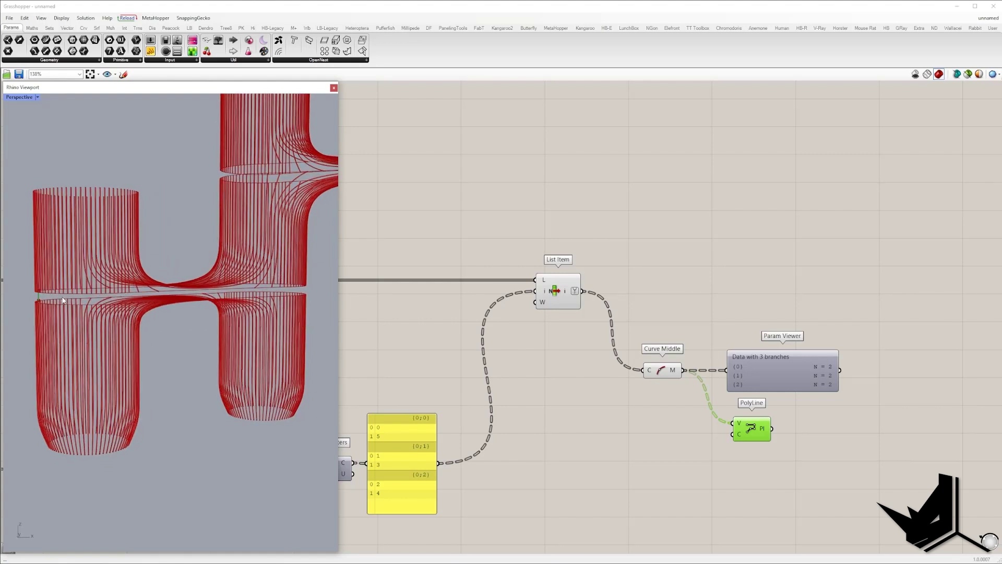
- Add a Sweep2 component with PolyLine feeding its S input, and delete the Param Viewer
click(786, 360)
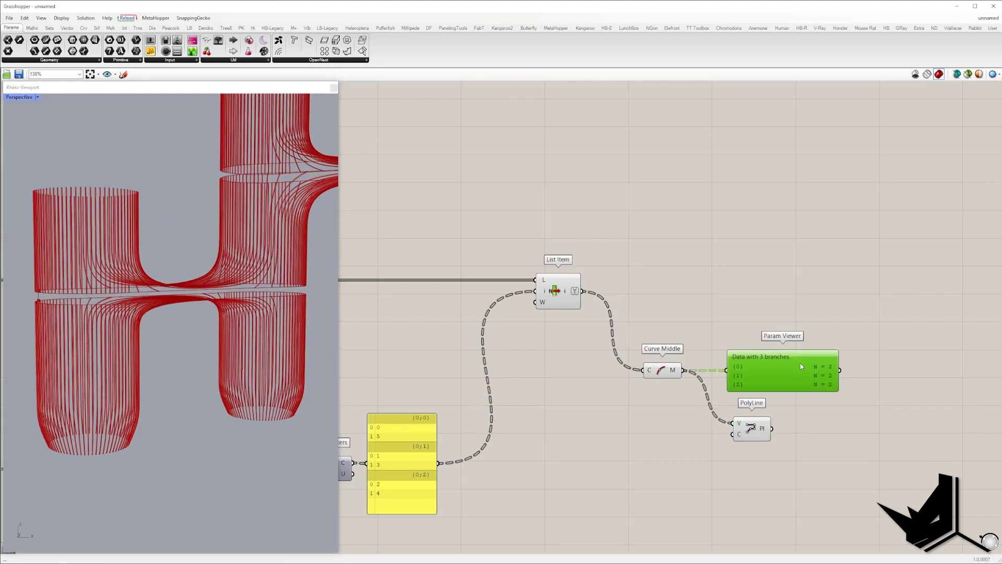
double_click(811, 295)
text(swe)
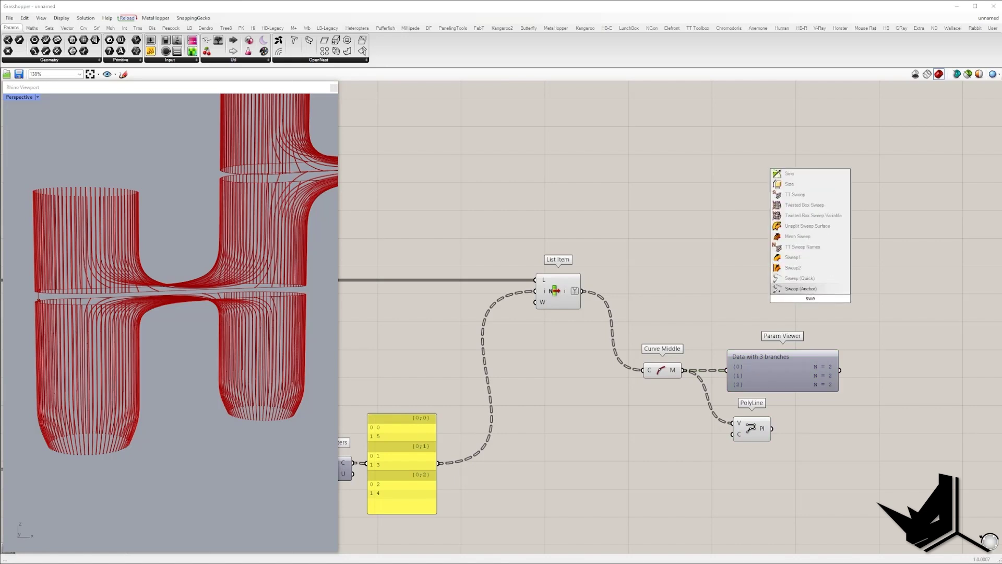
click(803, 268)
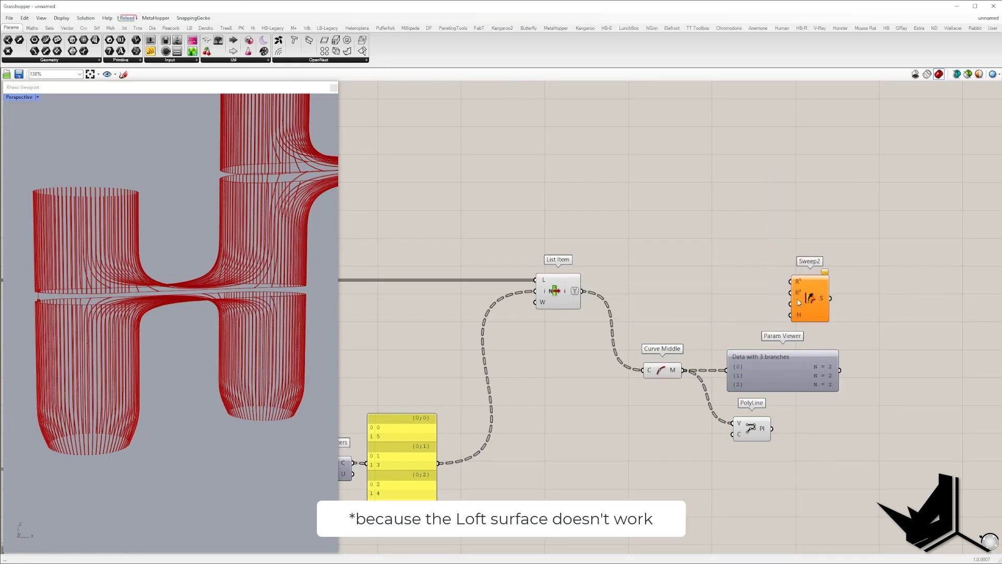
drag(799, 305, 862, 304)
click(784, 385)
key(Delete)
- Add a second List Item fed by the first one and give it an additional +1 output
click(705, 242)
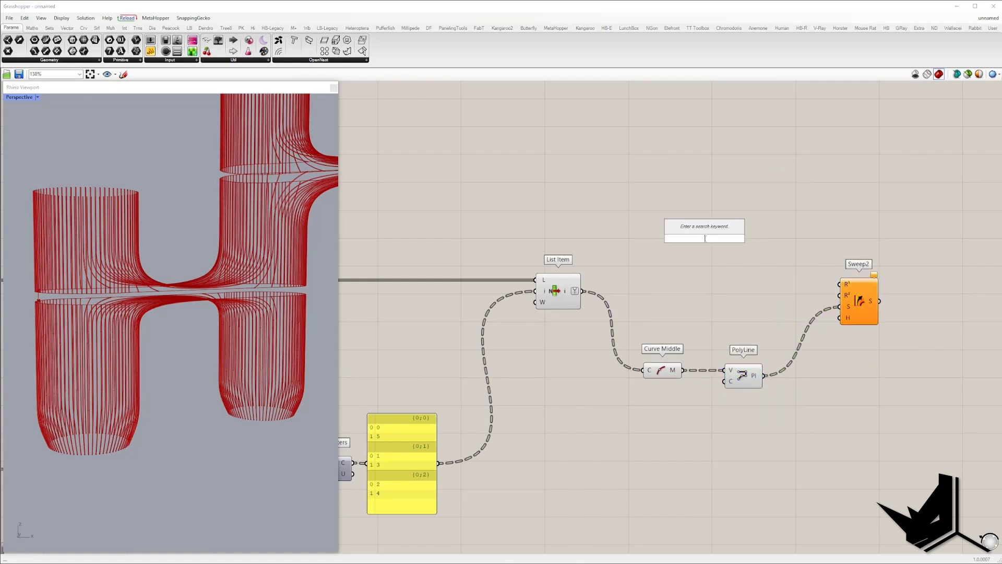
text(item)
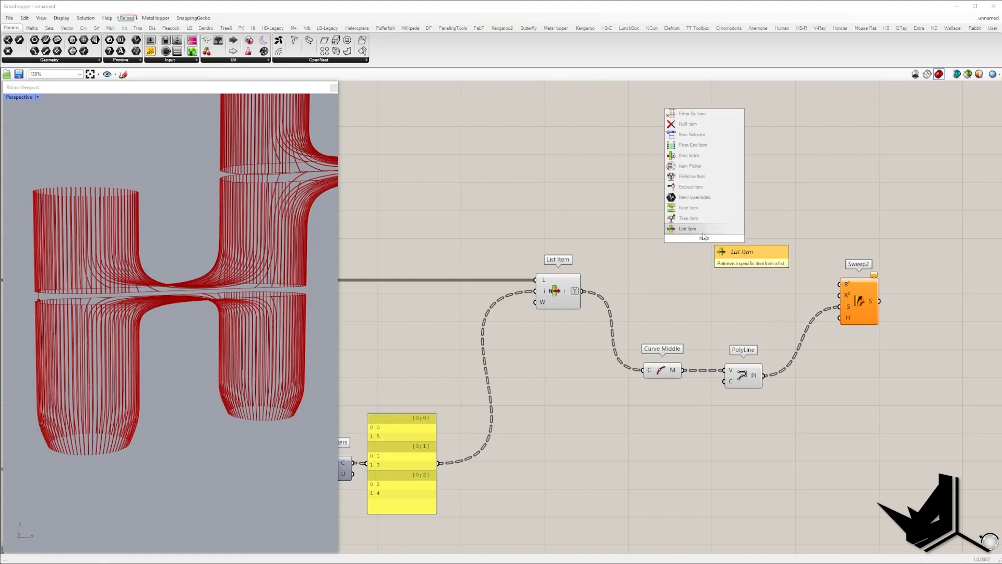
key(Return)
drag(686, 230, 582, 291)
scroll(718, 258, up, 5)
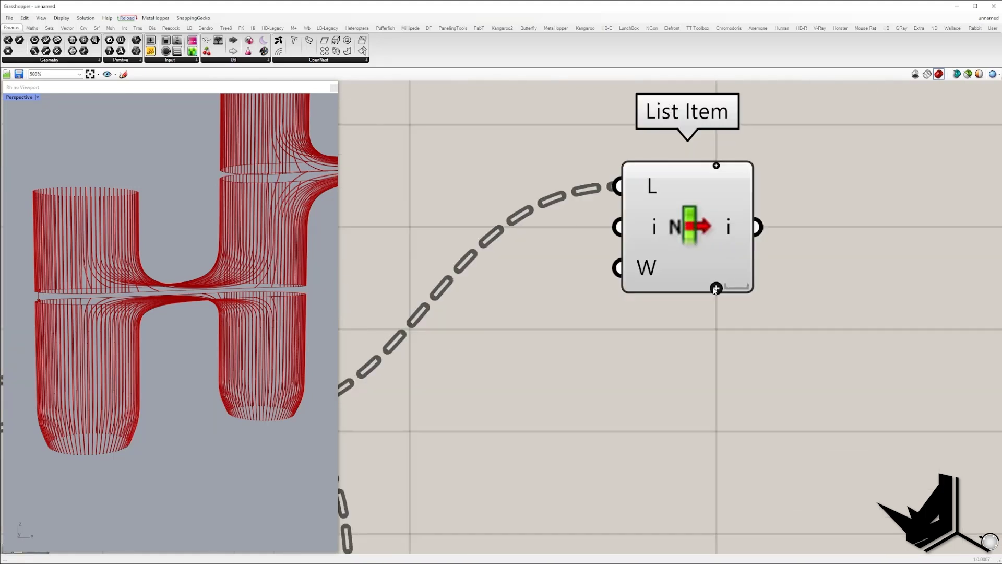
click(716, 289)
scroll(681, 289, down, 5)
drag(682, 283, 656, 308)
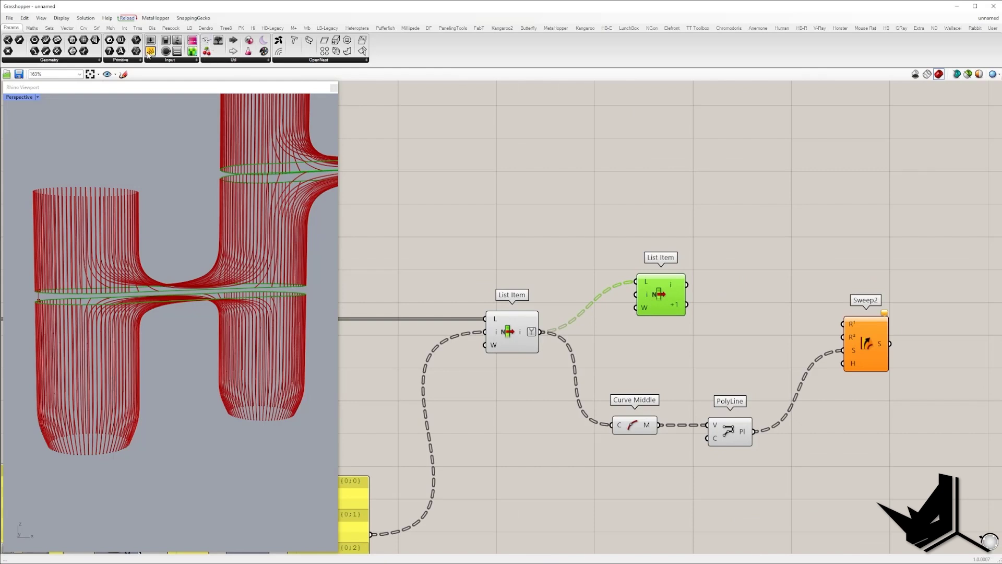
- Show the first List Item's paired curves in a new panel enlarged to fit all branches
drag(150, 52, 622, 228)
drag(543, 334, 567, 224)
drag(647, 227, 714, 238)
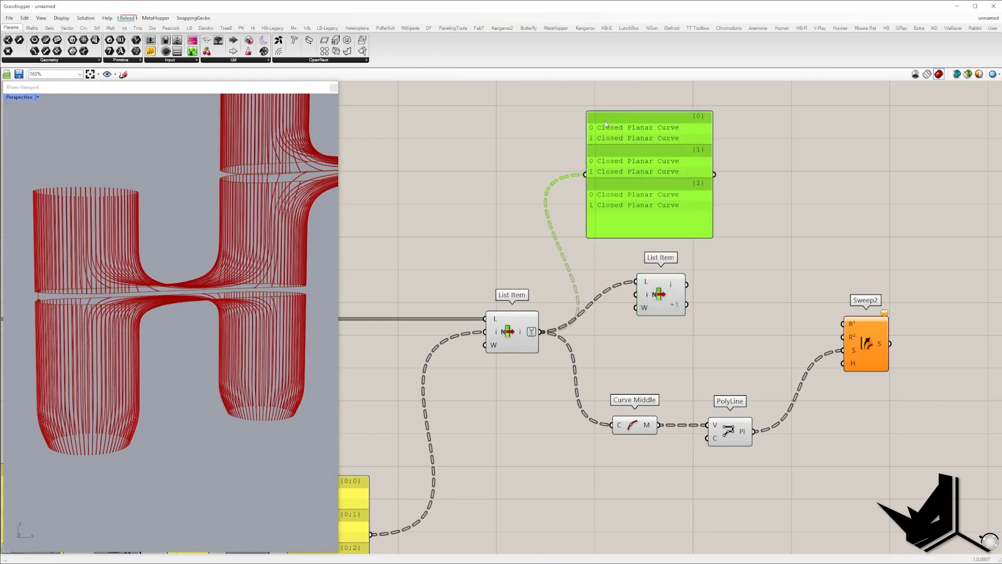
- Connect the second List Item's i and +1 outputs to the two rail inputs of Sweep2
right_drag(727, 306, 607, 286)
drag(567, 265, 626, 300)
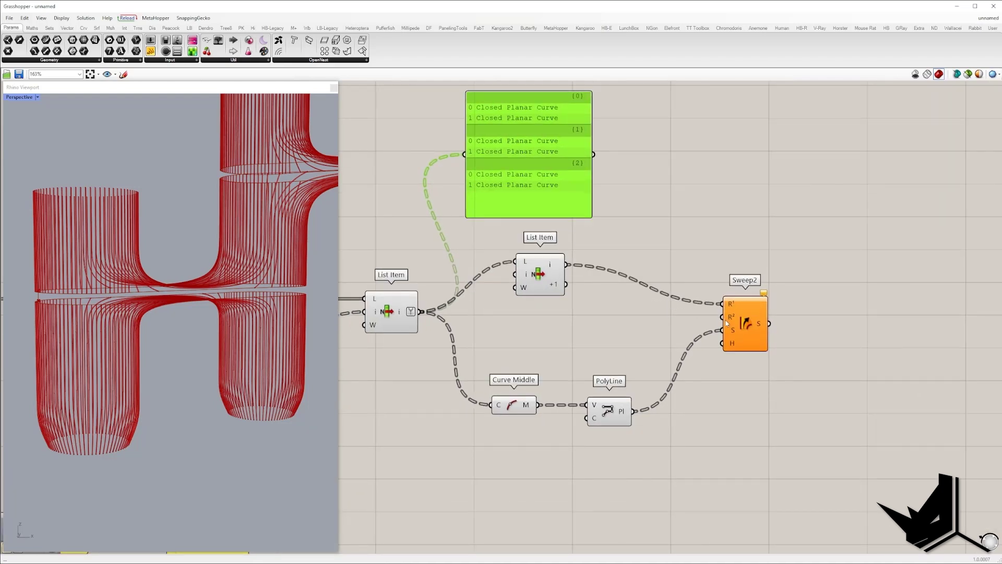
drag(723, 317, 567, 285)
click(736, 323)
- Delete the paired-curves panel and line up the second List Item with Sweep2
right_drag(184, 275, 167, 300)
scroll(128, 273, down, 7)
click(557, 177)
key(Delete)
drag(549, 288, 536, 324)
drag(742, 327, 737, 338)
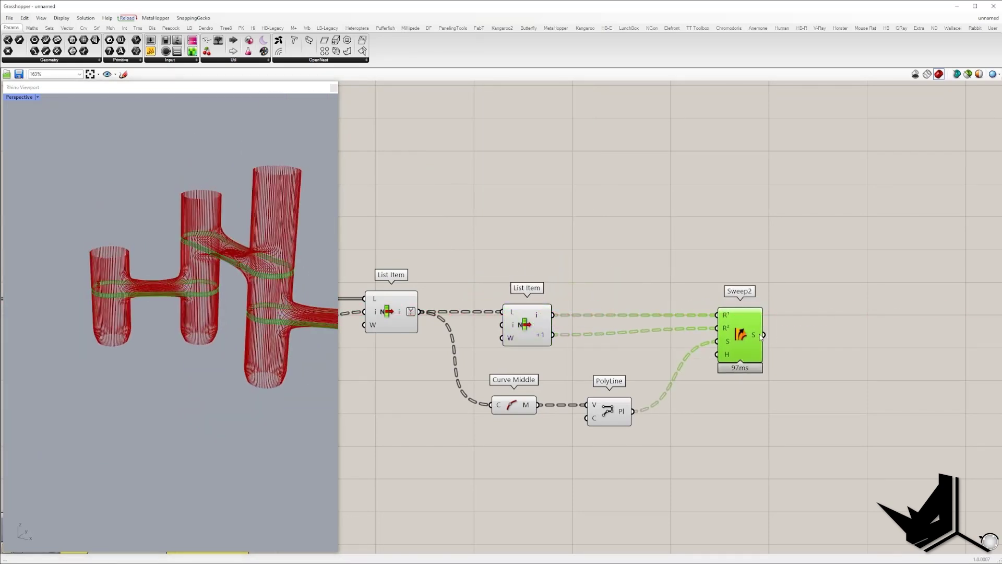
- Change the data option of Sweep2's S output and inspect the swept strips closing the tower gaps
right_click(761, 335)
click(776, 367)
right_drag(198, 265, 153, 230)
shift+right_drag(169, 264, 193, 307)
mouse_move(193, 307)
right_down()
mouse_move(191, 281)
mouse_move(194, 302)
right_up()
scroll(190, 277, up, 4)
scroll(731, 259, down, 5)
click(565, 206)
scroll(722, 272, down, 7)
right_drag(566, 206, 608, 225)
scroll(608, 225, up, 4)
scroll(561, 208, up, 5)
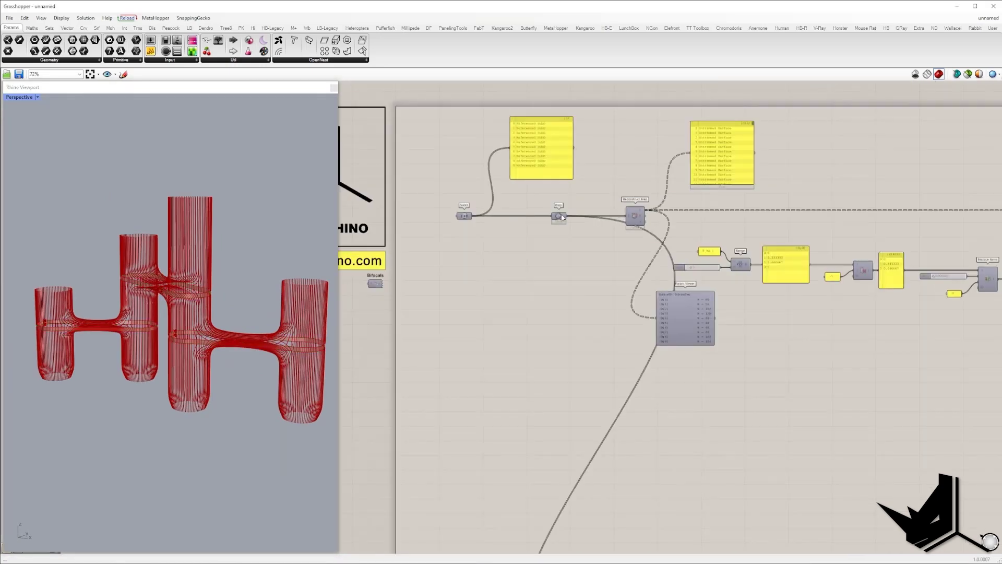
double_click(587, 317)
text(b)
click(586, 418)
- Add a Brep parameter above the naked-edge component chain and connect its input to the upstream tower breps
scroll(586, 418, down, 4)
right_drag(586, 418, 517, 177)
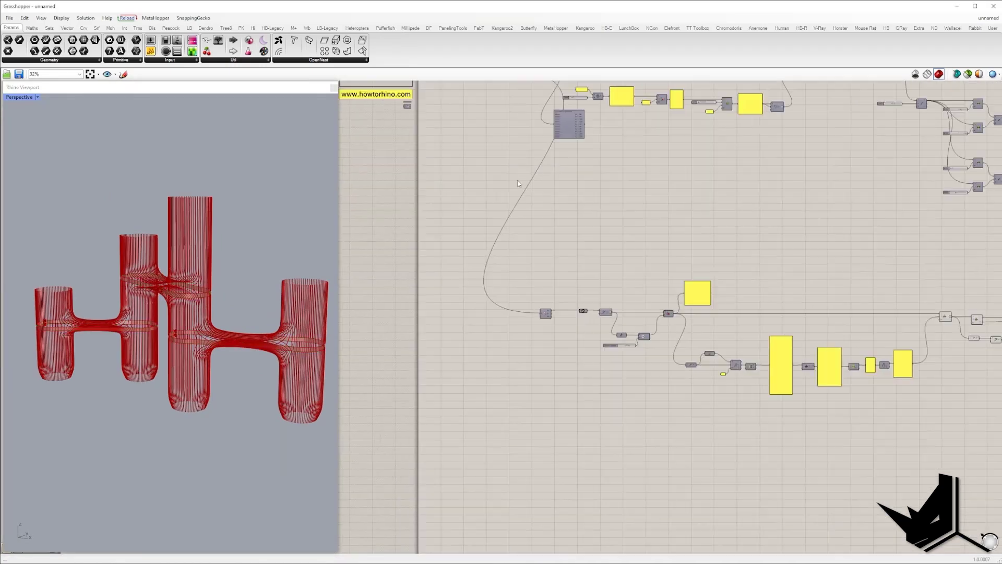
scroll(556, 265, up, 3)
double_click(549, 237)
text(brep)
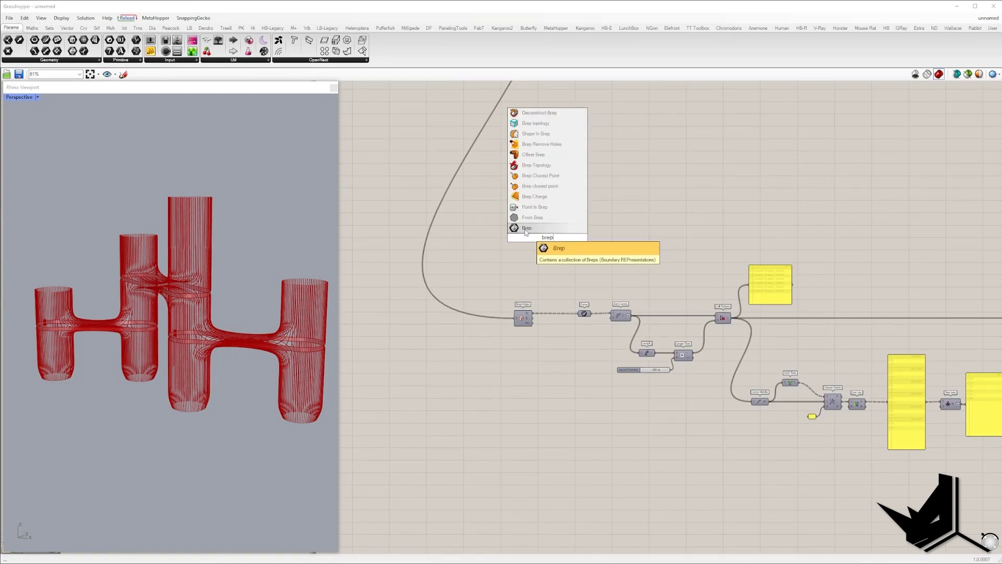
click(529, 229)
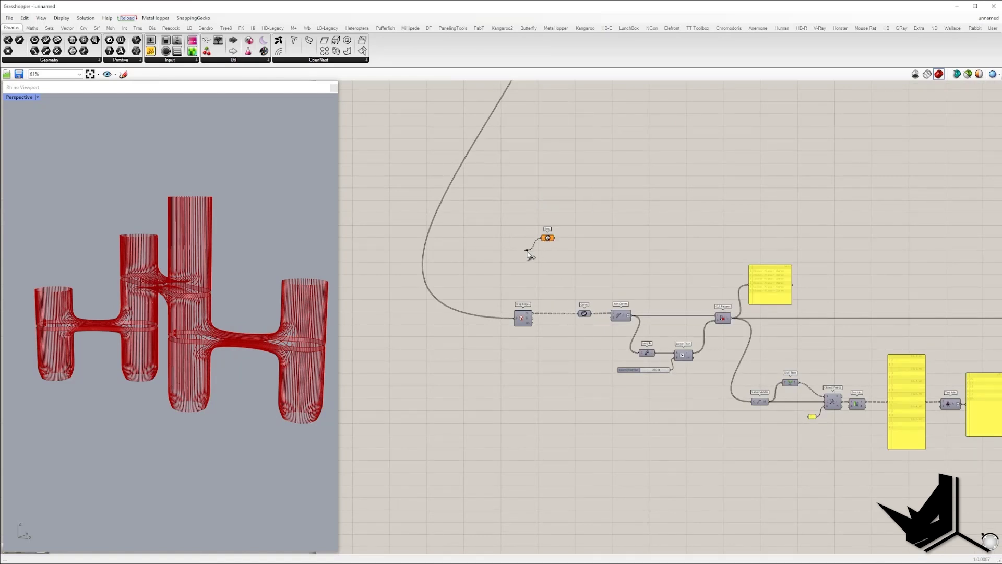
scroll(528, 255, down, 5)
mouse_move(529, 254)
mouse_down()
mouse_move(524, 134)
mouse_move(479, 141)
mouse_up()
scroll(523, 135, up, 4)
right_drag(602, 337, 494, 188)
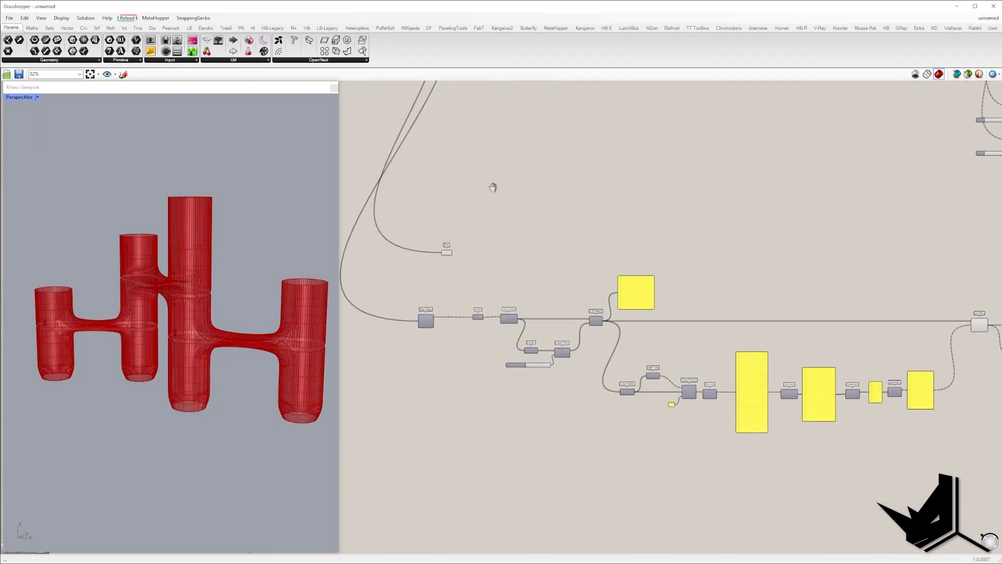
- Add a Merge component fed by the new Brep parameter and place it above Sweep2
double_click(532, 244)
text(merge)
key(Return)
scroll(453, 252, up, 5)
drag(450, 252, 938, 235)
scroll(618, 231, down, 8)
right_drag(933, 259, 803, 306)
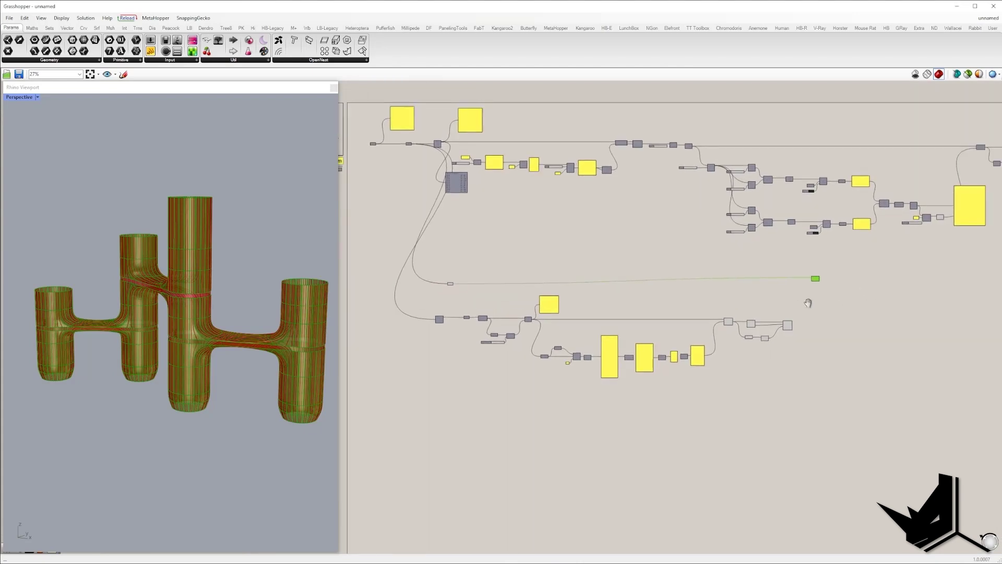
- Connect Sweep2's S output to Merge's D2 input and flatten Merge's R output
scroll(803, 305, up, 3)
scroll(788, 283, up, 2)
drag(783, 276, 772, 292)
right_click(777, 288)
click(804, 319)
- Add a Brep Join component beside Merge and feed it with Merge's R output
double_click(814, 287)
text(b)
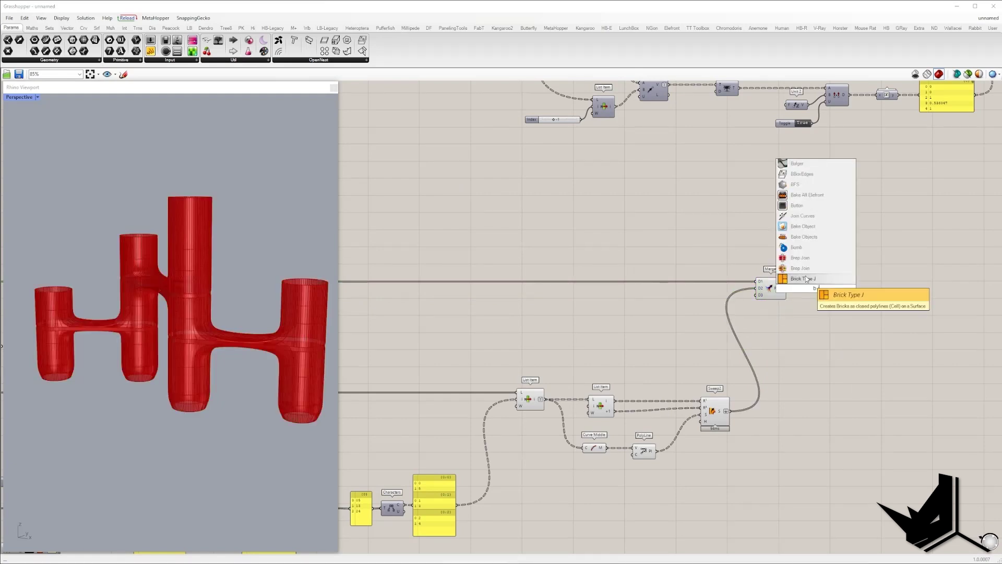
click(802, 268)
drag(800, 289, 822, 290)
mouse_move(833, 286)
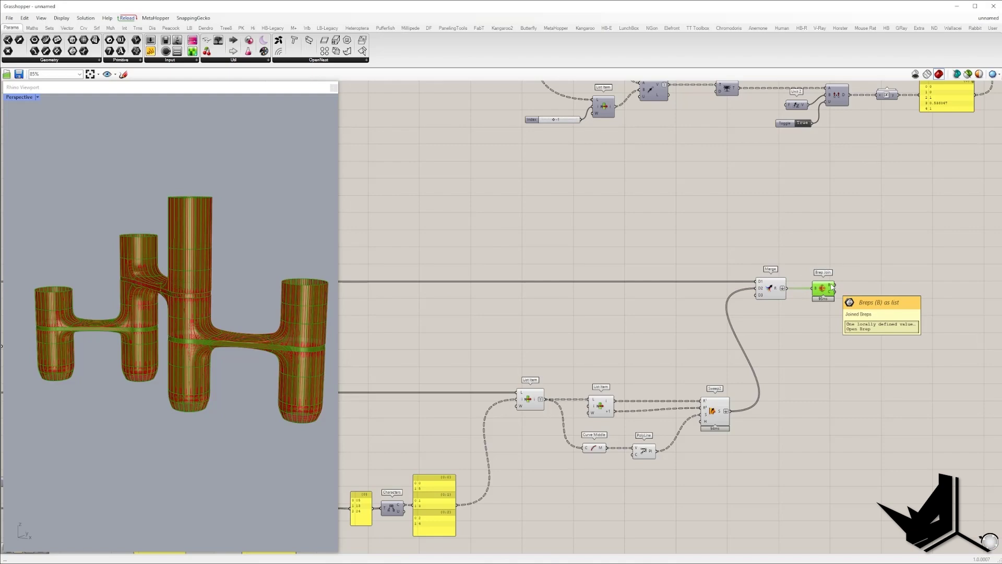
- Turn off the preview of the Sweep2 component group and Merge so only Brep Join's result is displayed
scroll(832, 286, down, 6)
drag(789, 403, 521, 275)
right_click(700, 272)
click(725, 319)
scroll(809, 312, up, 5)
click(774, 300)
right_click(757, 247)
click(781, 295)
- Shift Brep Join slightly farther from Merge and inspect the joined towers from several angles
right_drag(225, 267, 227, 293)
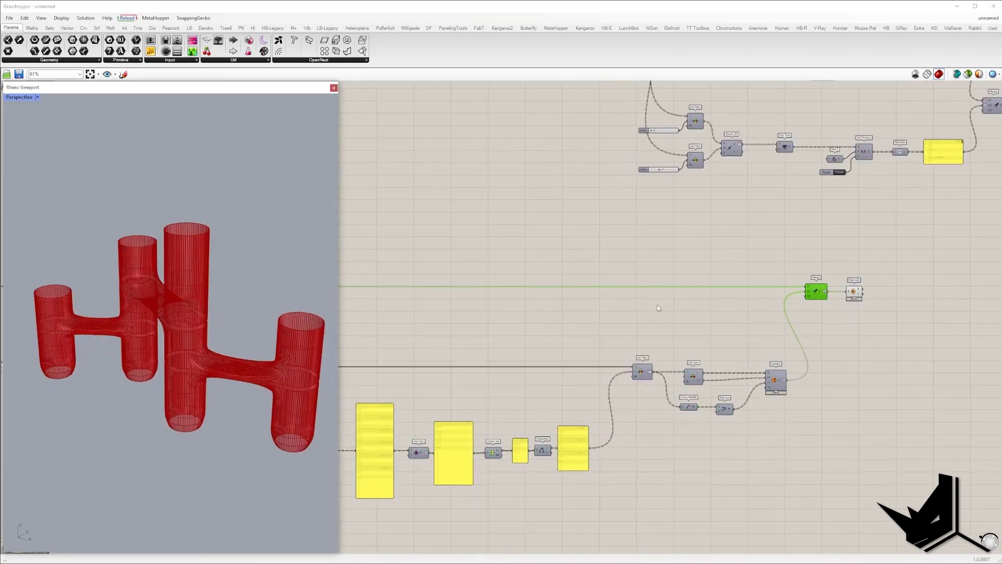
scroll(852, 298, up, 3)
drag(660, 279, 677, 279)
right_drag(191, 283, 198, 260)
mouse_move(175, 292)
right_down()
mouse_move(195, 272)
mouse_move(183, 283)
right_up()
click(729, 339)
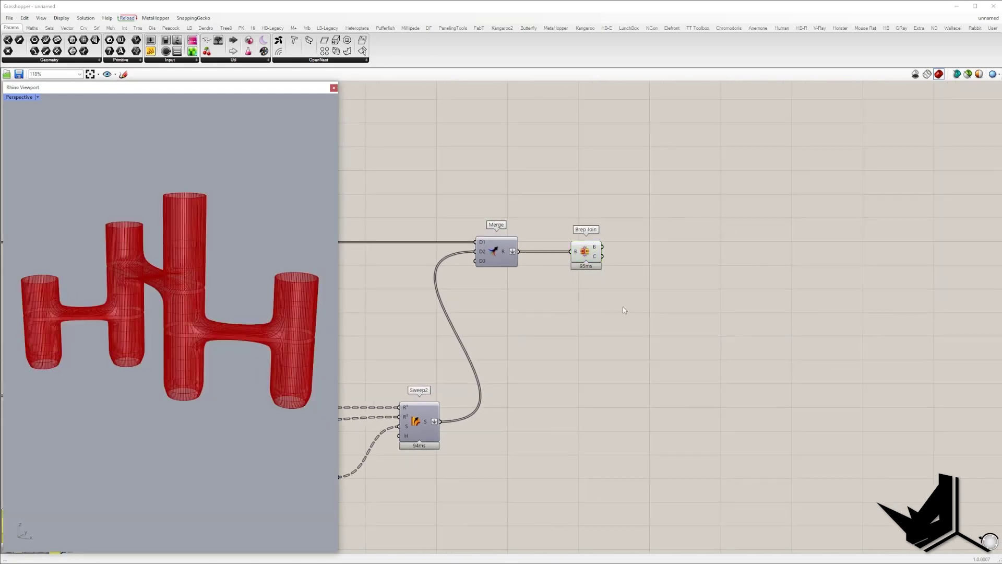
- Add a brep Contour component well beyond Brep Join and connect Brep Join's B output to its S input
click(612, 298)
double_click(613, 301)
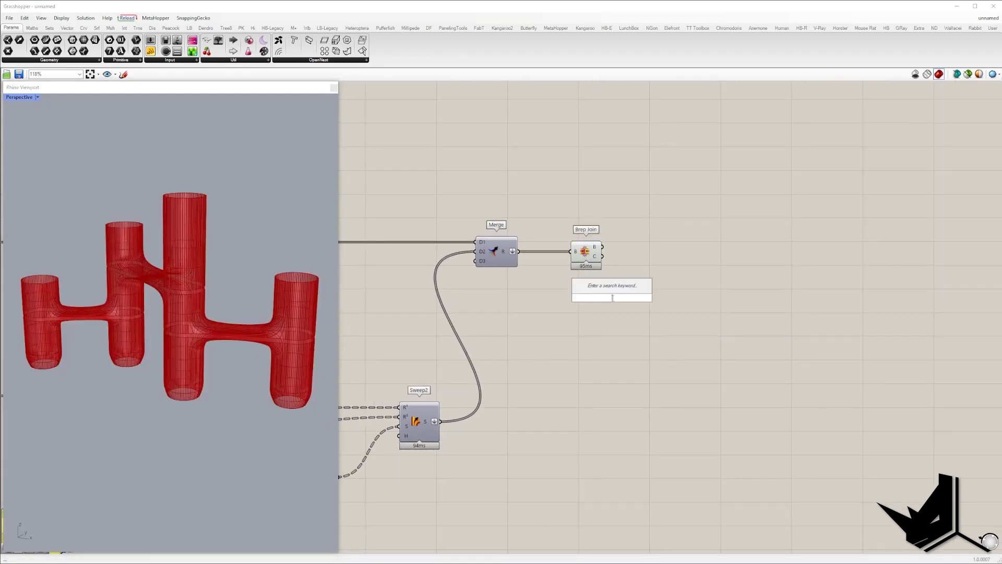
text(cont)
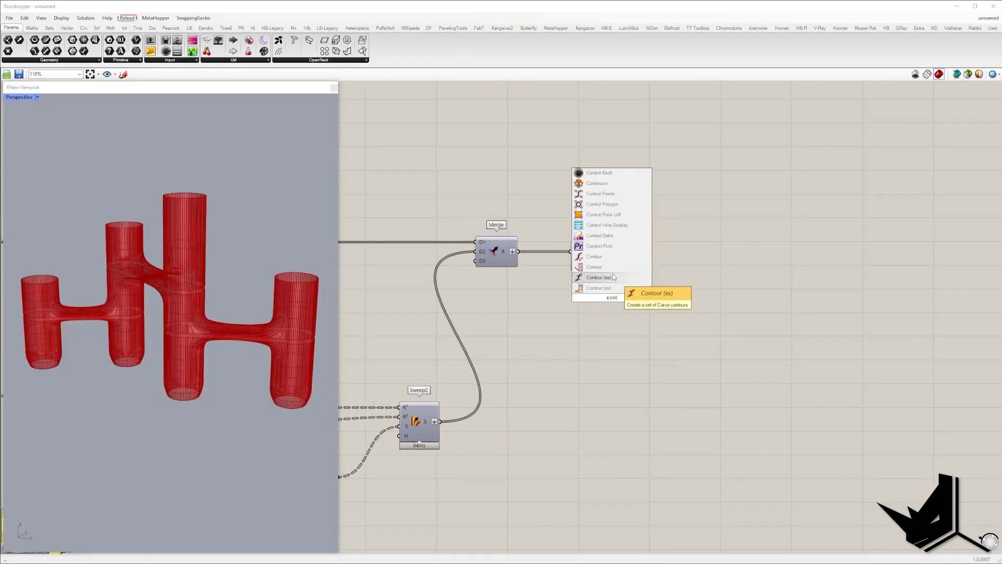
click(611, 269)
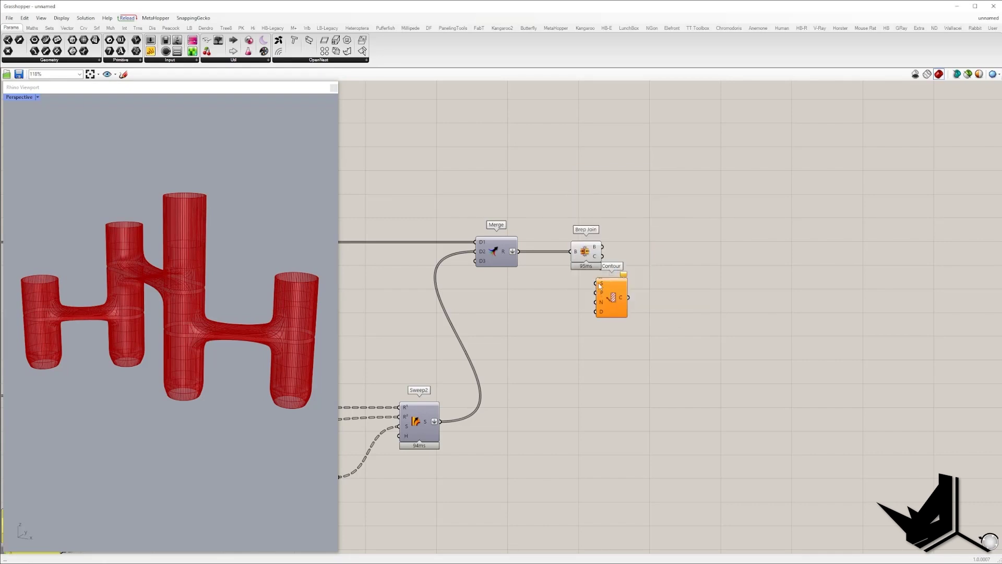
drag(605, 288, 853, 252)
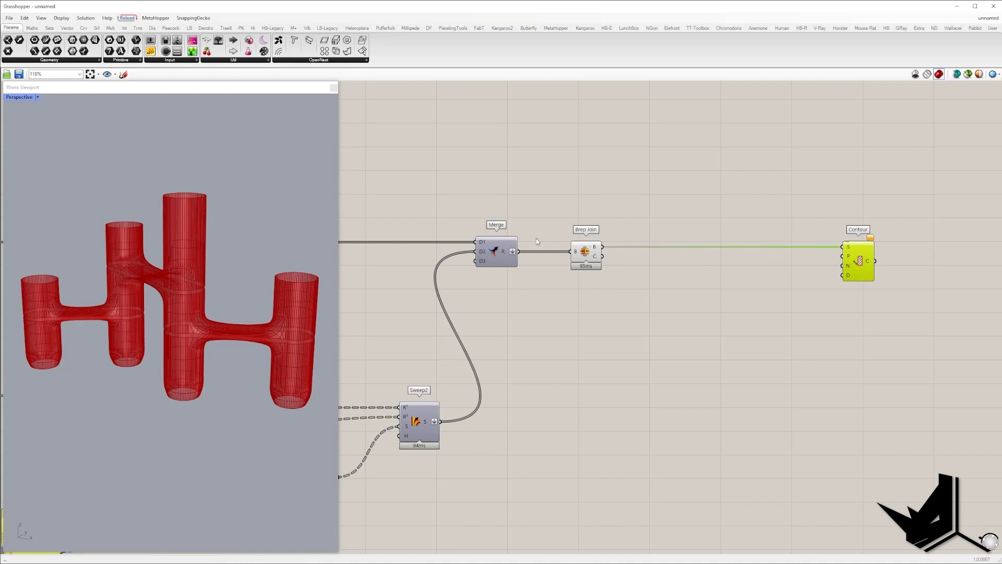
- Move Contour farther along and connect a Unit Z vector to its N input, placed just below it
drag(522, 204, 669, 319)
click(821, 295)
drag(857, 268, 906, 268)
click(862, 293)
right_click(860, 298)
click(865, 288)
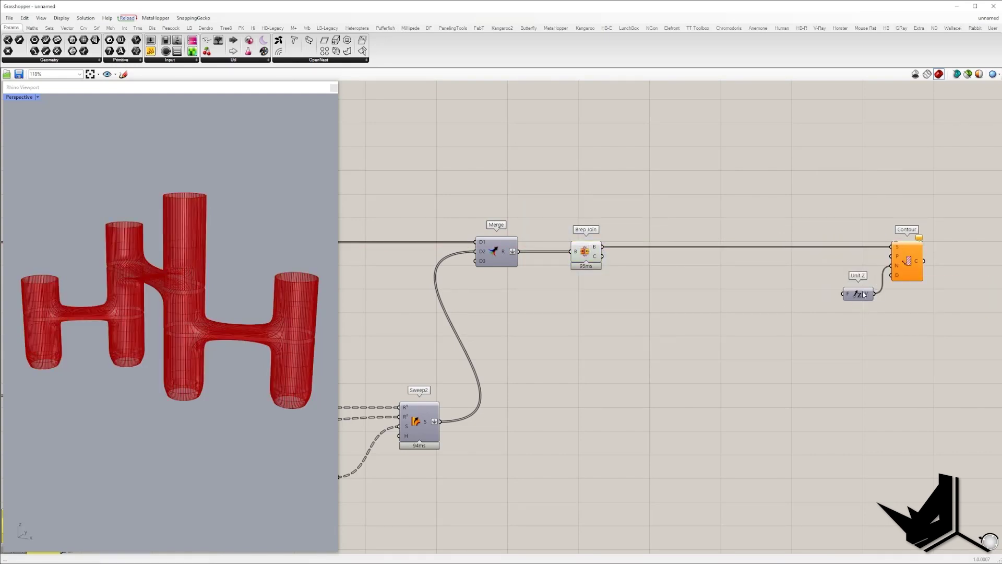
drag(864, 295, 856, 297)
- Add a number slider ranging from 0 to 10 with value 4.00, connect it to Contour's D input and place it below Unit Z
double_click(838, 357)
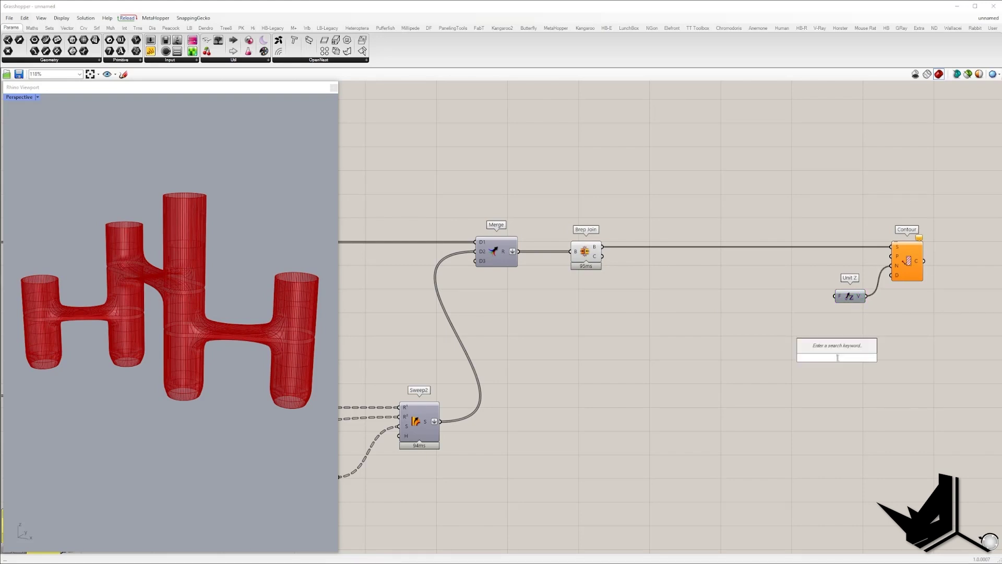
text(0<4<10.0)
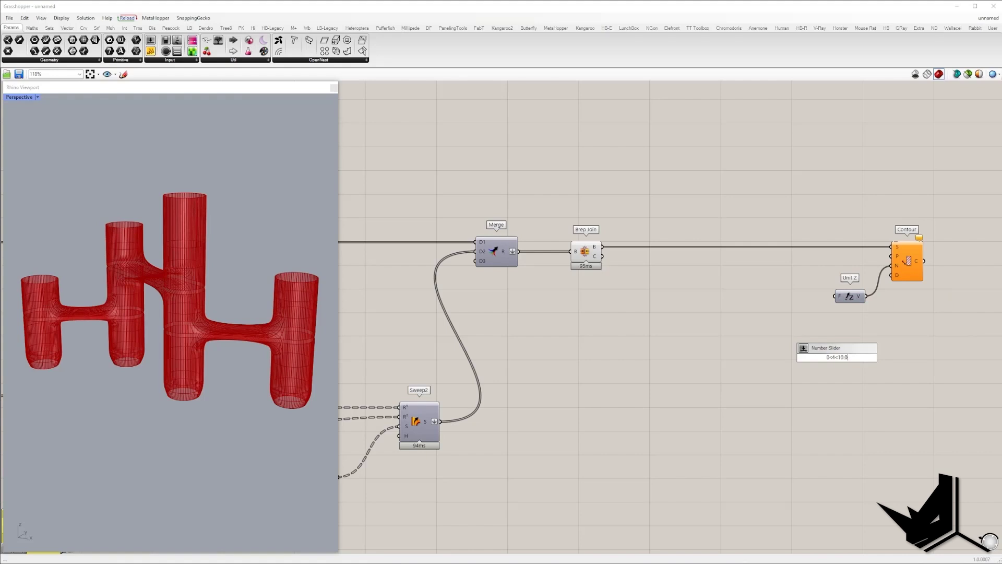
key(Return)
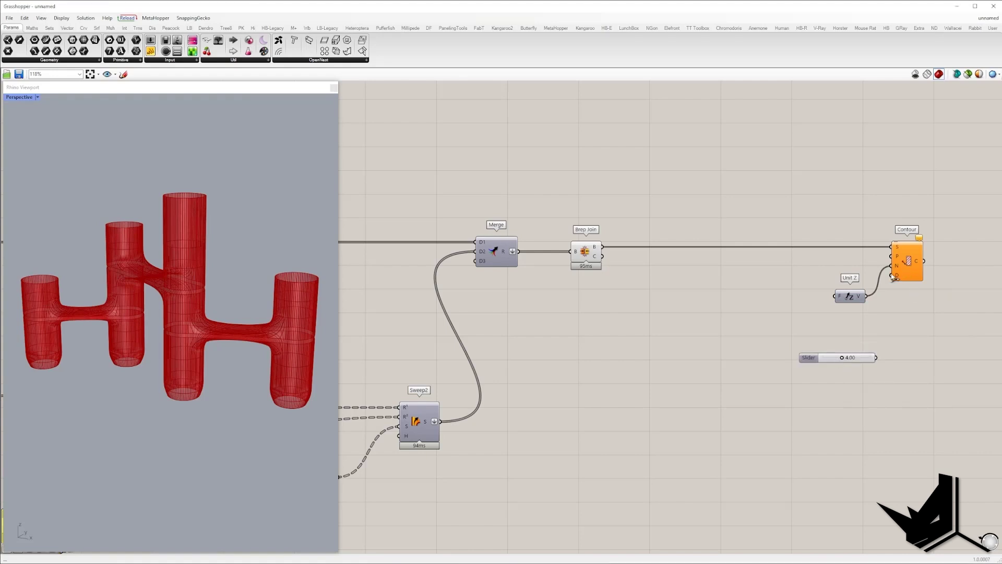
drag(893, 277, 873, 357)
drag(807, 358, 796, 316)
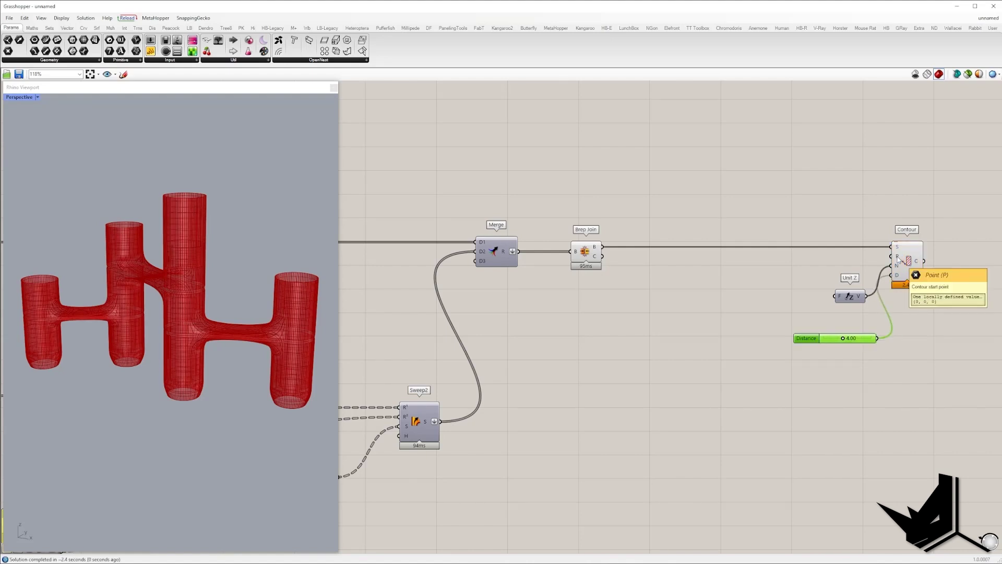
- Nudge the Contour component and disable it
drag(907, 269, 913, 270)
middle_click(904, 248)
click(893, 217)
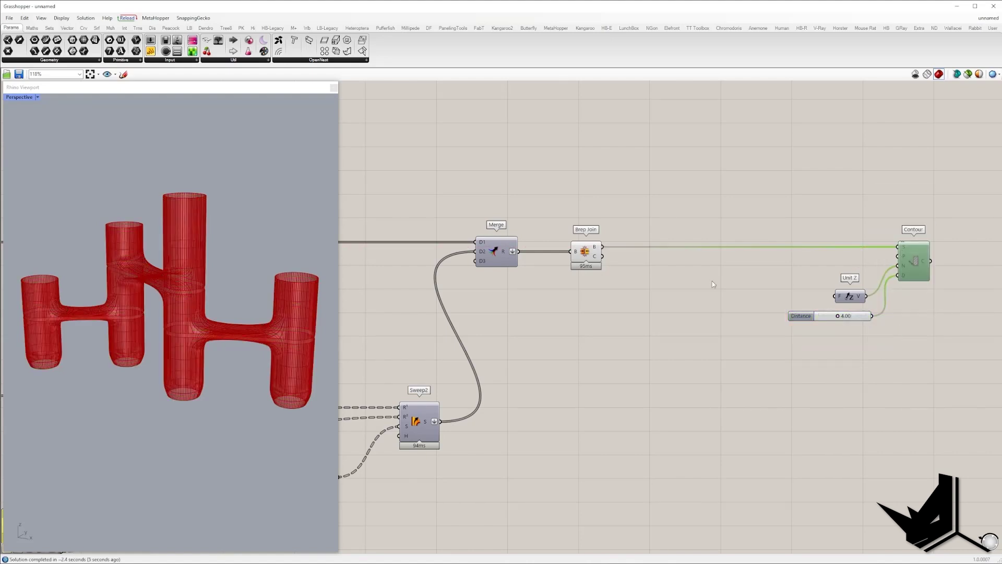
- Add an Evaluate Box component below Brep Join and connect Brep Join's B output to its B input
right_drag(622, 291, 594, 279)
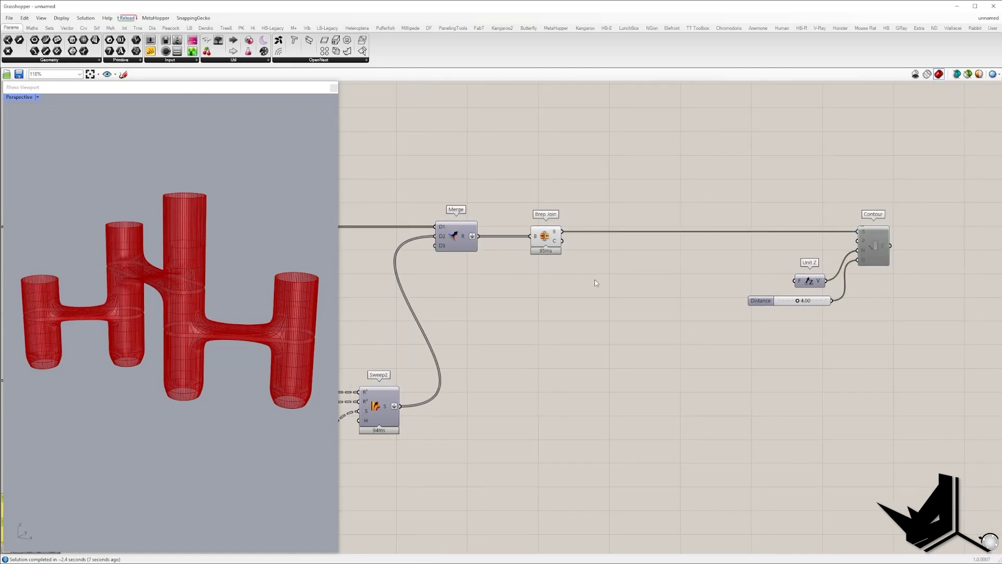
double_click(595, 278)
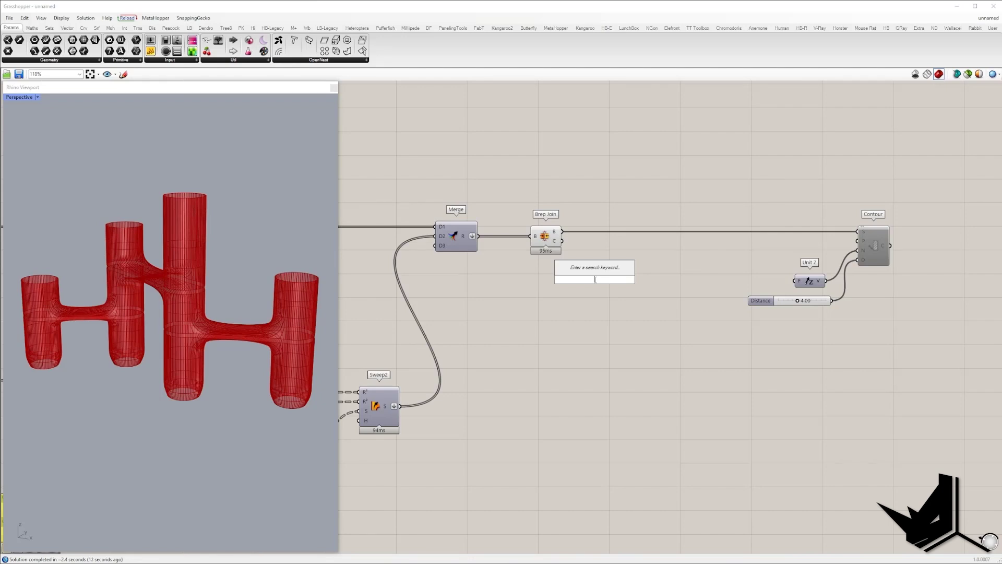
text(bo)
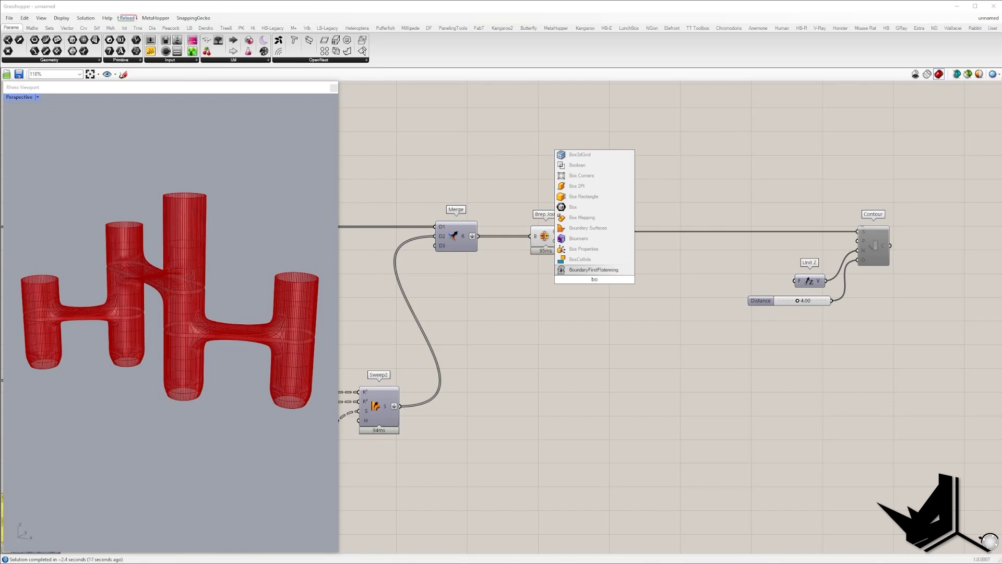
key(BackSpace)
key(BackSpace)
text(eva)
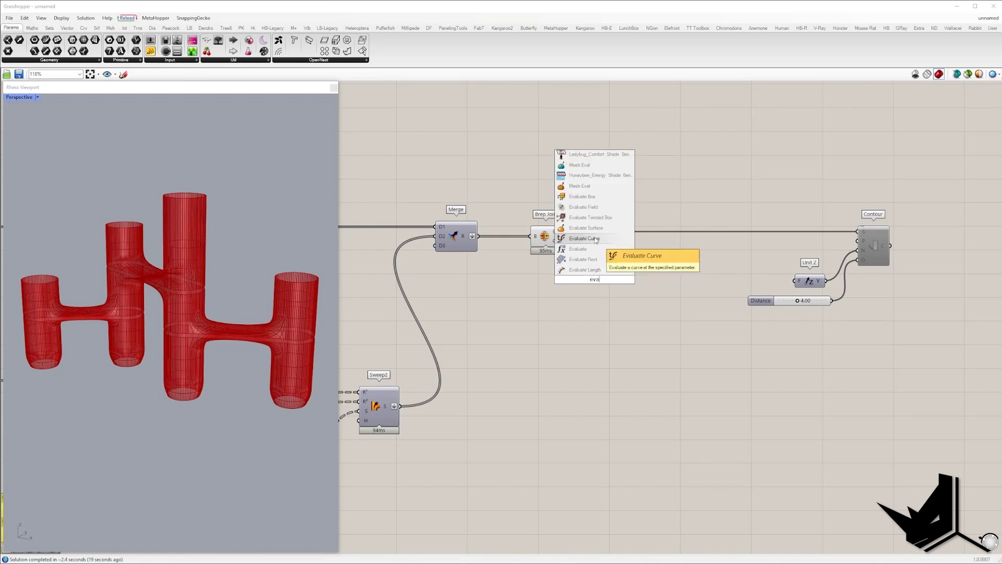
click(589, 198)
drag(563, 231, 578, 266)
drag(595, 280, 619, 313)
- Connect a panel containing 0 to Evaluate Box's W input, place it beside the component and inspect the resulting base point
click(535, 325)
double_click(536, 324)
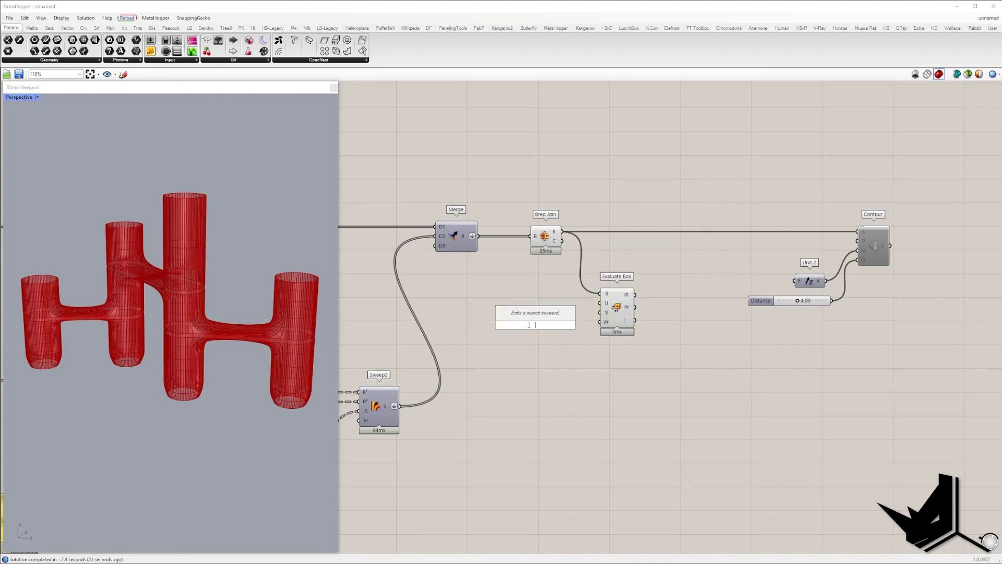
text(0)
key(Return)
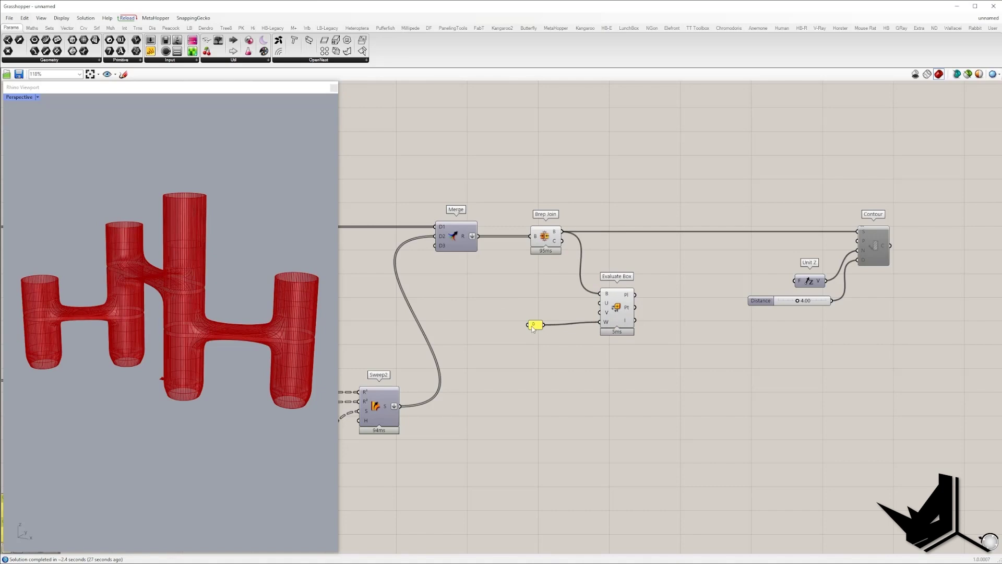
drag(526, 327, 562, 327)
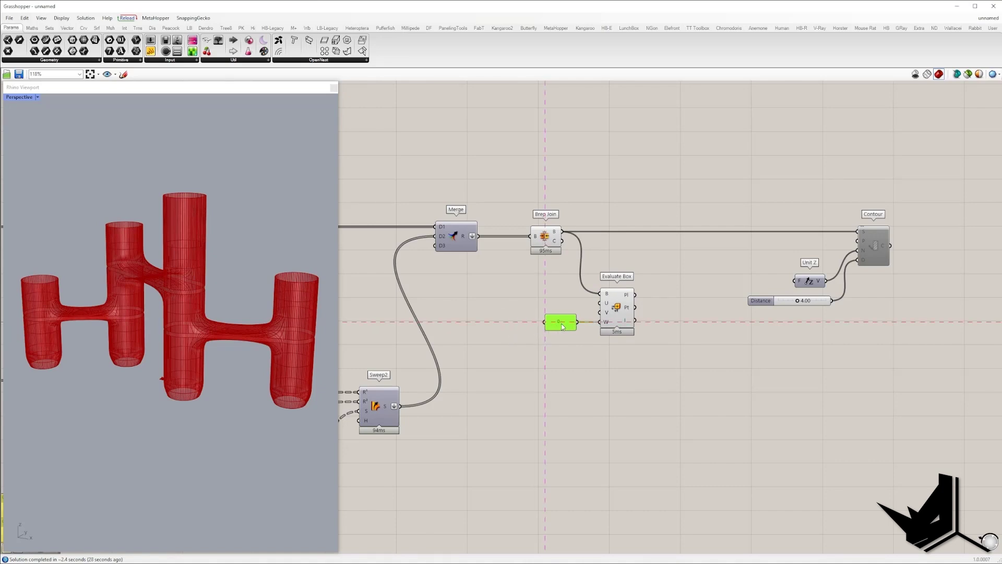
click(616, 307)
right_drag(156, 349, 162, 376)
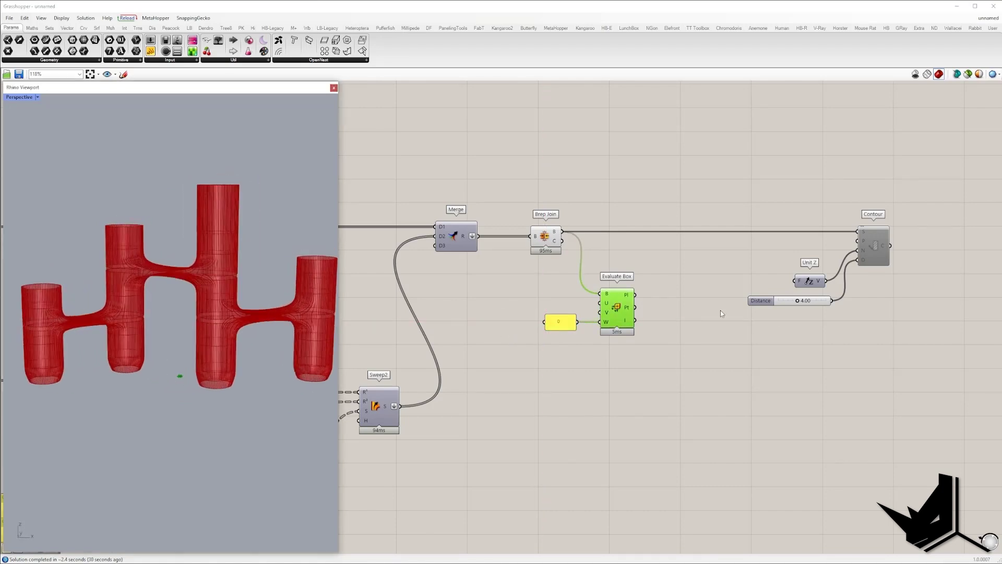
- Connect Evaluate Box's Pt output to Contour's P input and re-enable Contour
drag(637, 309, 860, 242)
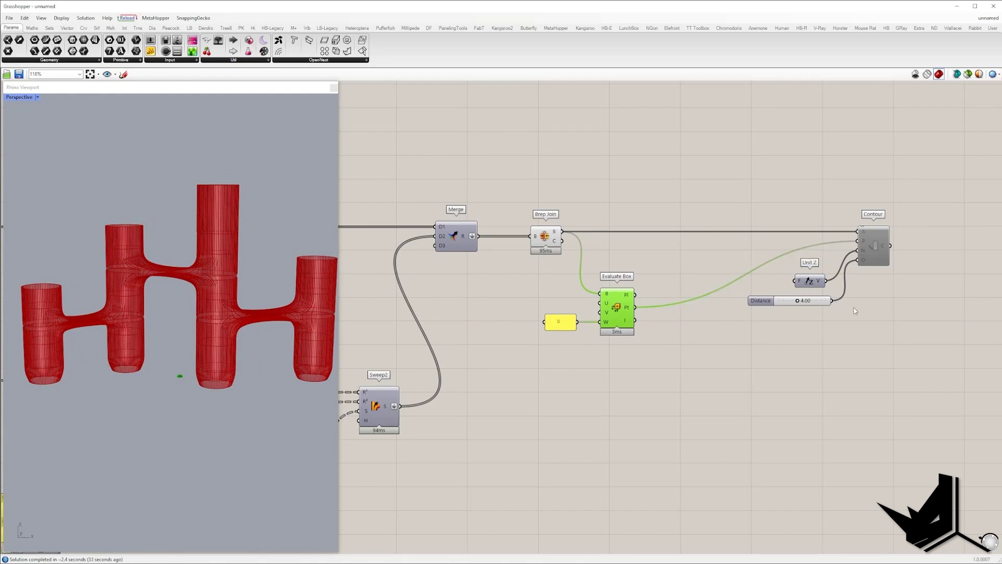
click(877, 263)
right_click(749, 165)
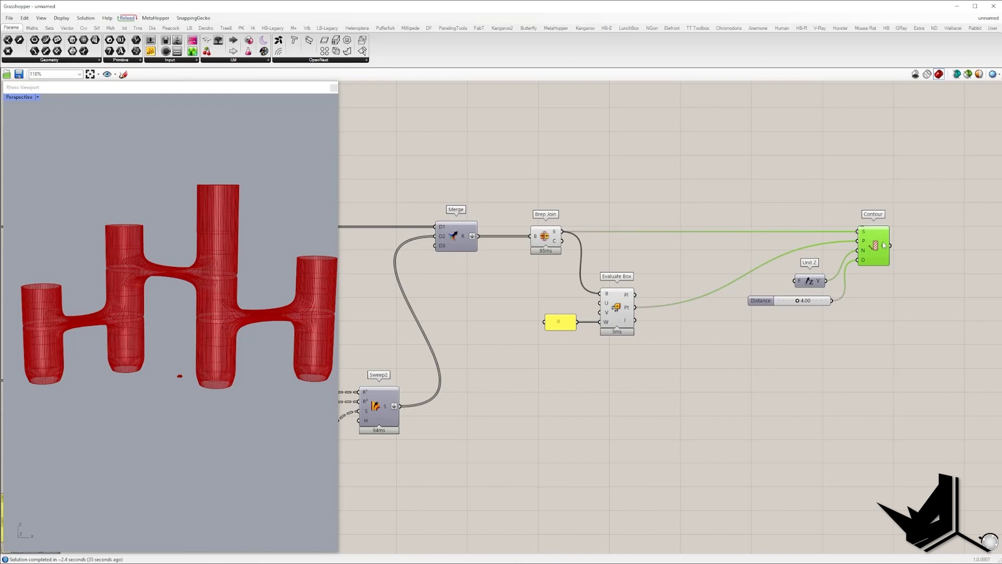
- Turn off the preview of Brep Join and Evaluate Box and inspect the contour curves
drag(628, 376, 529, 190)
right_click(523, 158)
click(551, 171)
right_drag(219, 261, 204, 255)
right_drag(851, 254, 613, 254)
scroll(616, 252, up, 4)
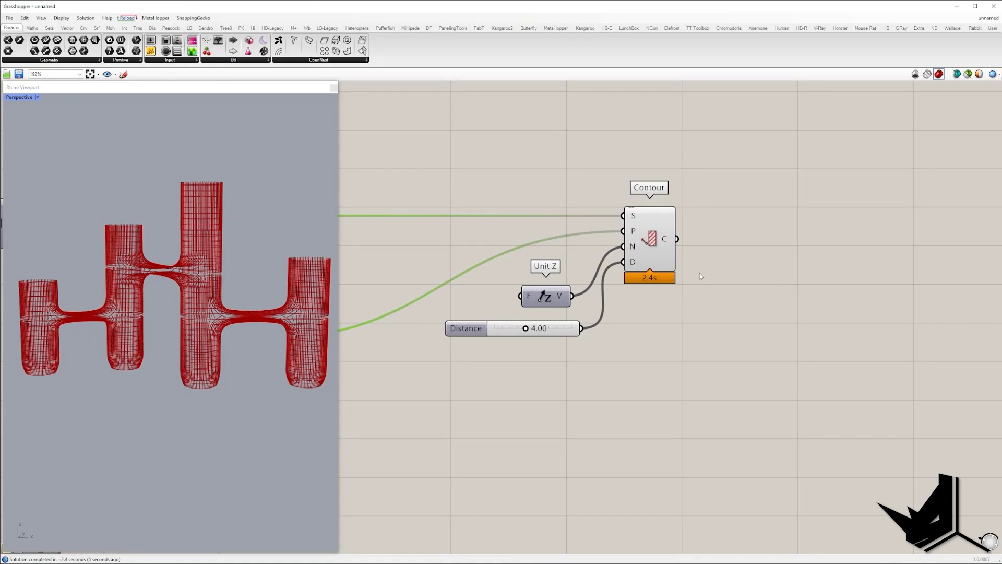
right_drag(702, 275, 534, 281)
double_click(659, 243)
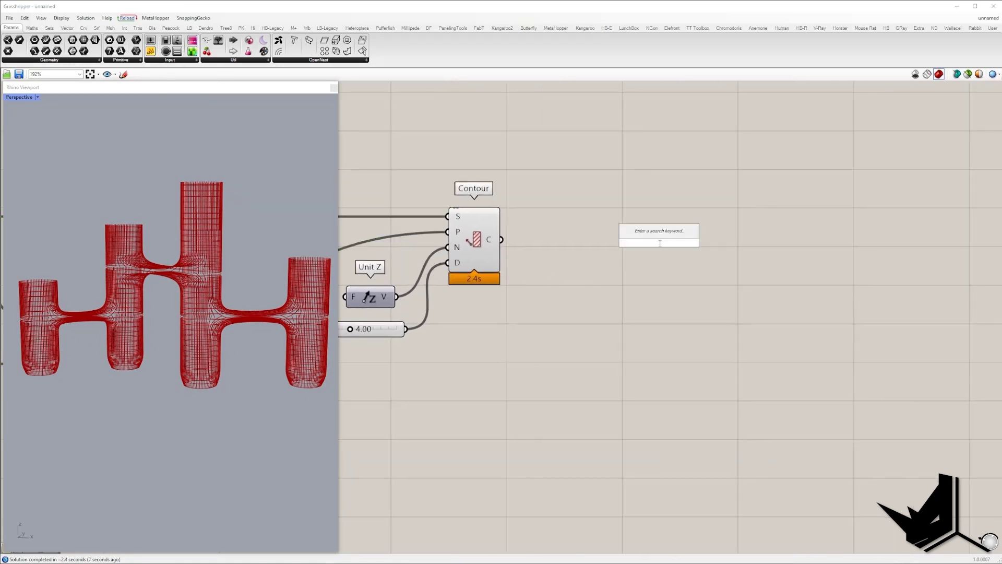
text(of)
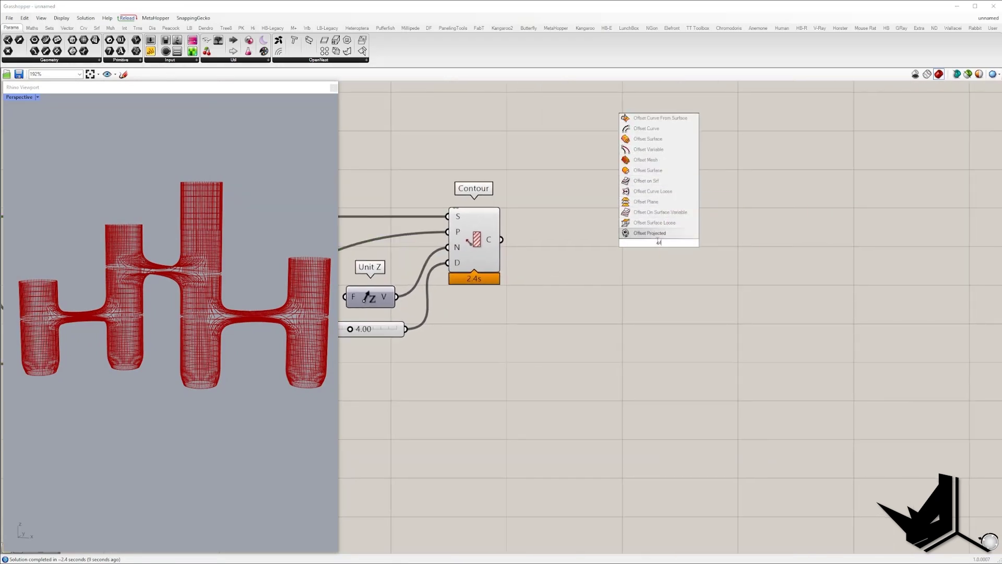
click(649, 141)
click(659, 222)
key(Delete)
- Add an Offset Curve component to the canvas and place it well to the right of Contour
double_click(660, 240)
text(off)
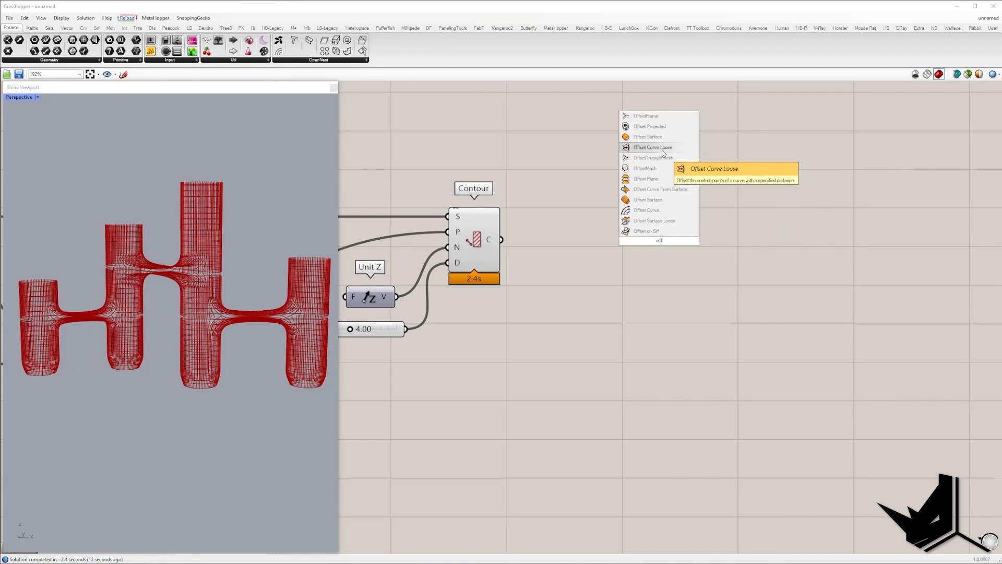
text(se)
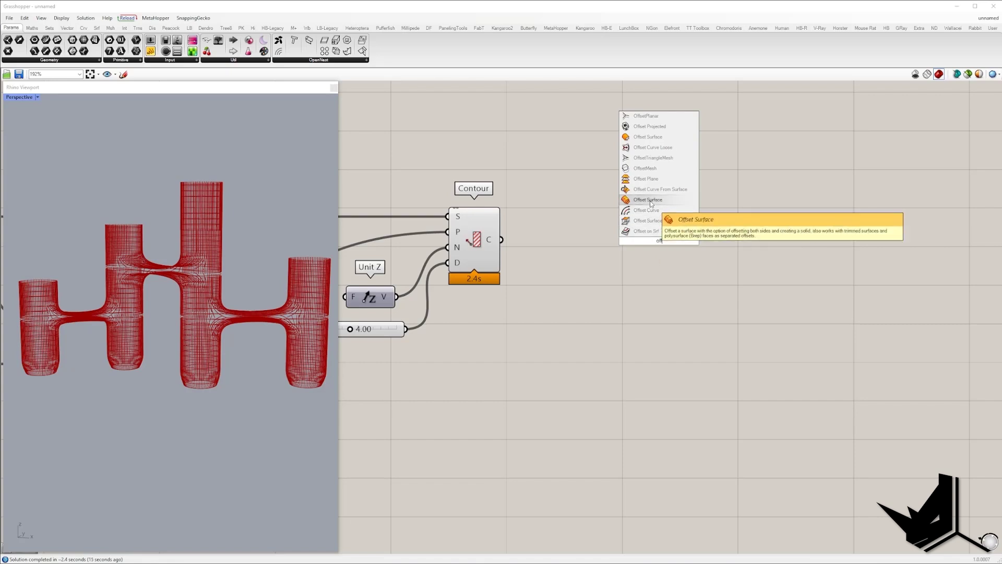
text(t)
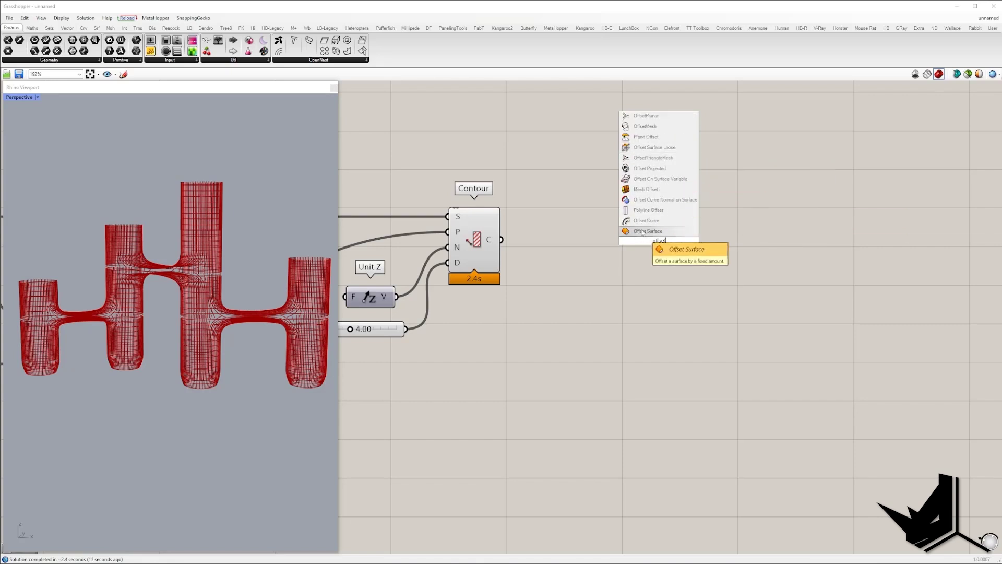
click(646, 231)
drag(661, 249, 830, 281)
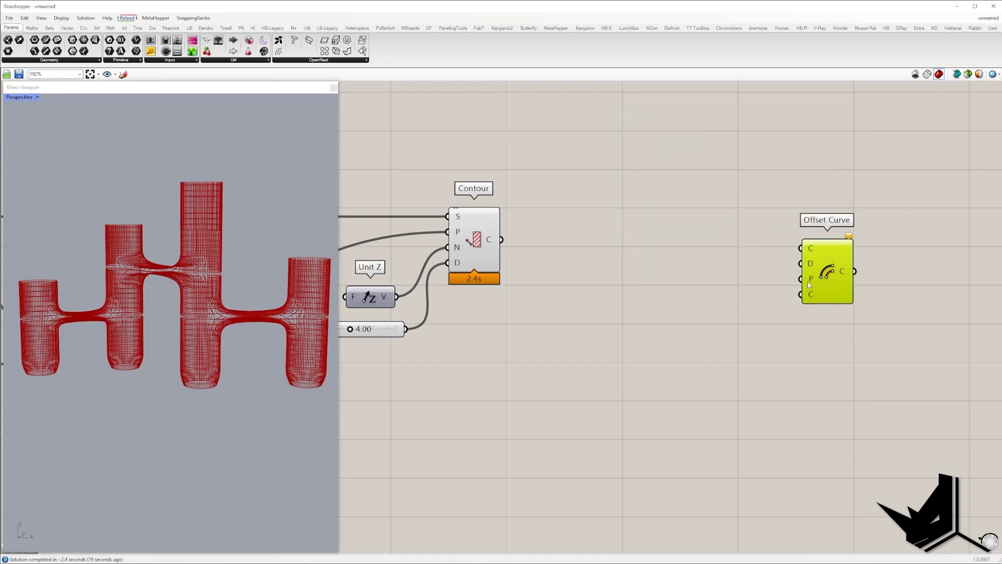
- Add a Planar component below Contour, feed it Contour's C output and connect its P output to Offset Curve's P input
double_click(603, 348)
text(i)
key(BackSpace)
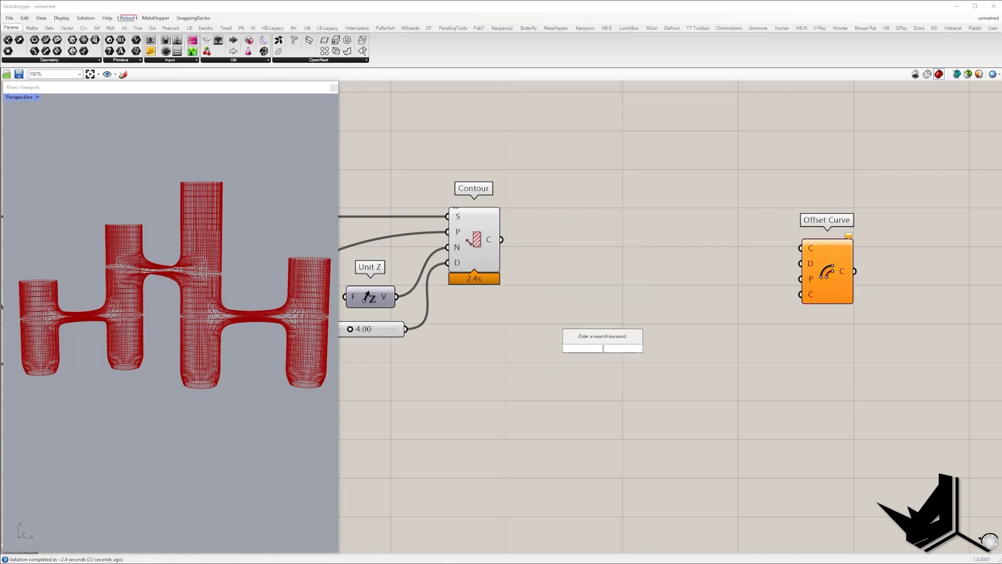
text(planar)
key(Return)
drag(576, 348, 502, 241)
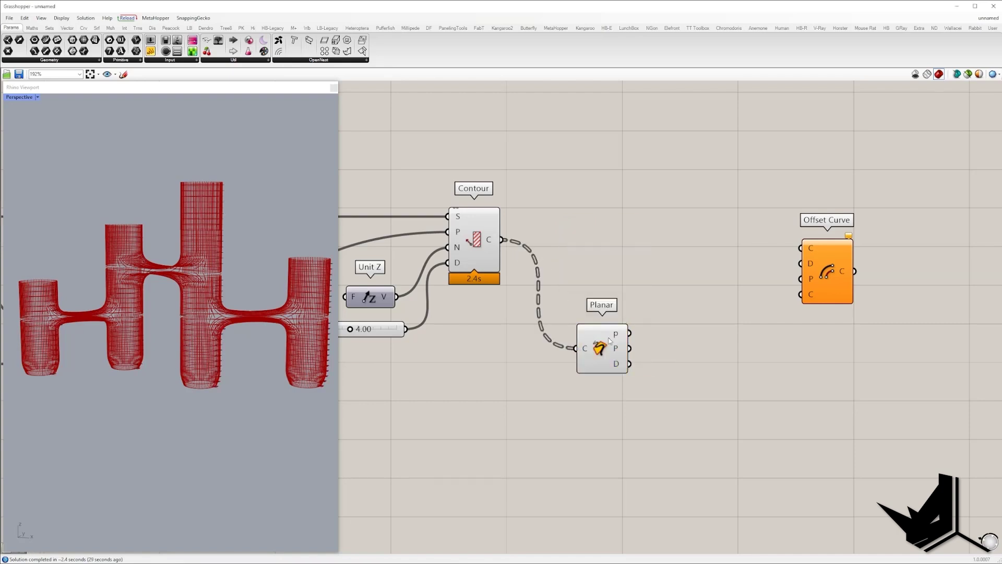
drag(616, 349, 630, 386)
mouse_move(637, 389)
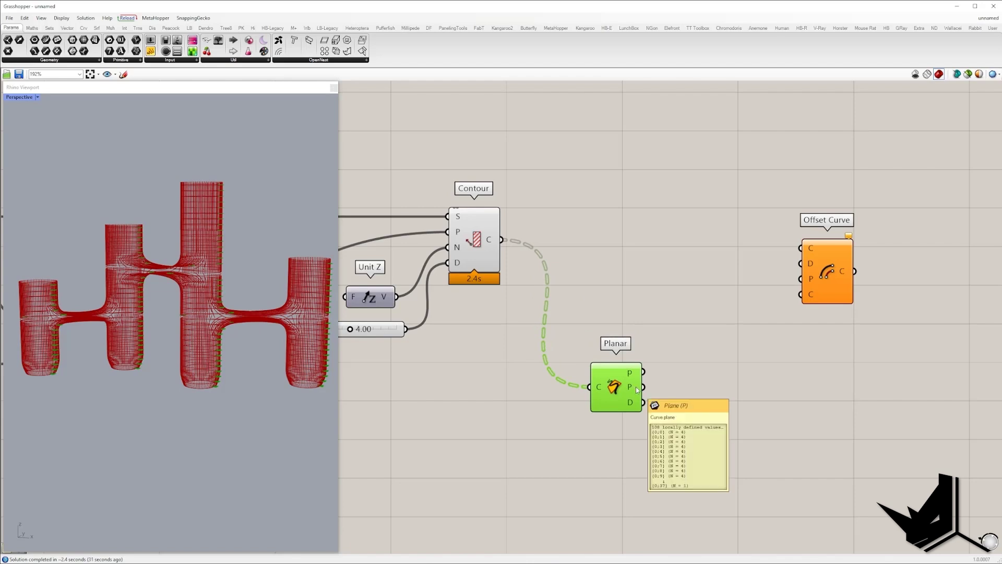
drag(643, 387, 720, 338)
drag(643, 387, 514, 232)
- Add a number slider ranging from 0 to 1.00, set it to 0.60 and place it between Contour and Offset Curve
double_click(691, 186)
text(0<1.00)
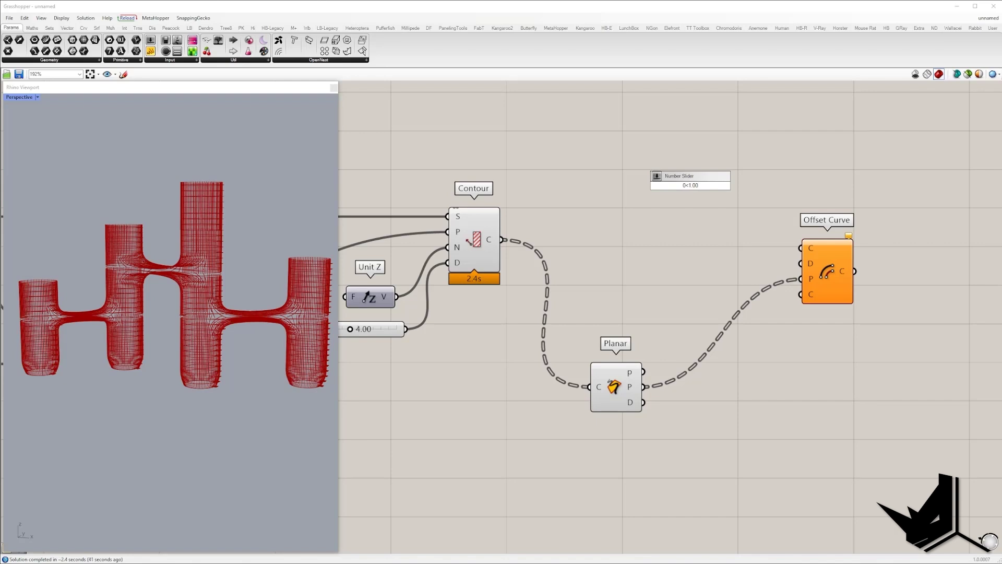
key(Return)
double_click(697, 186)
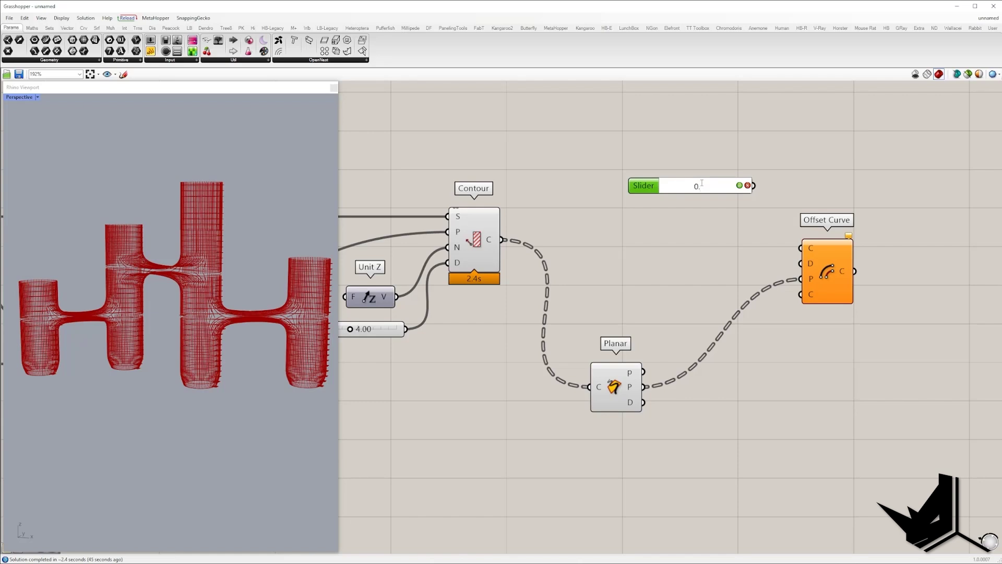
text(0.6)
click(740, 185)
drag(643, 186, 558, 276)
- Route the 0.60 slider through a Negative component into Offset Curve's D input and connect Contour's C output to its C input
double_click(696, 221)
text(neg)
click(691, 212)
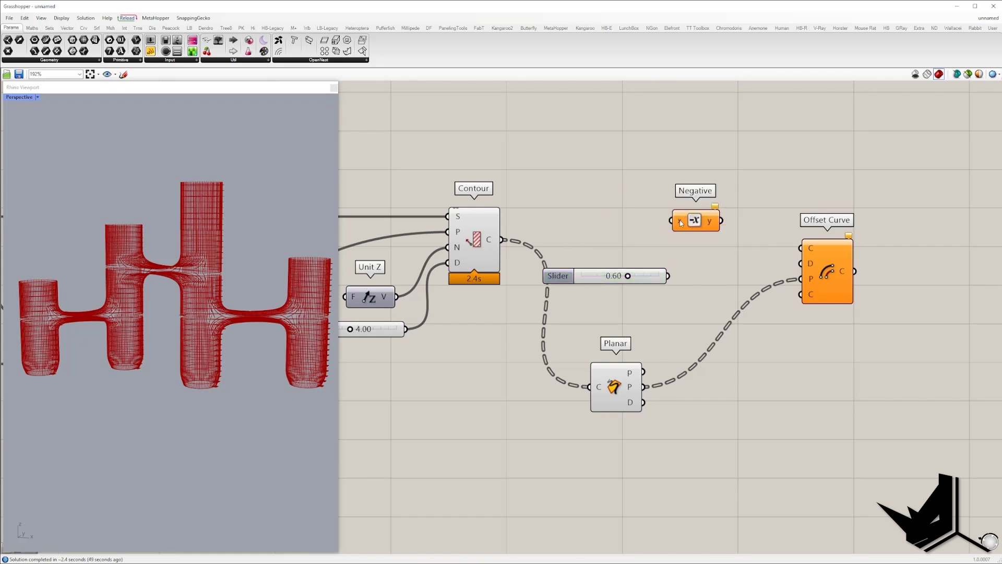
drag(672, 221, 502, 239)
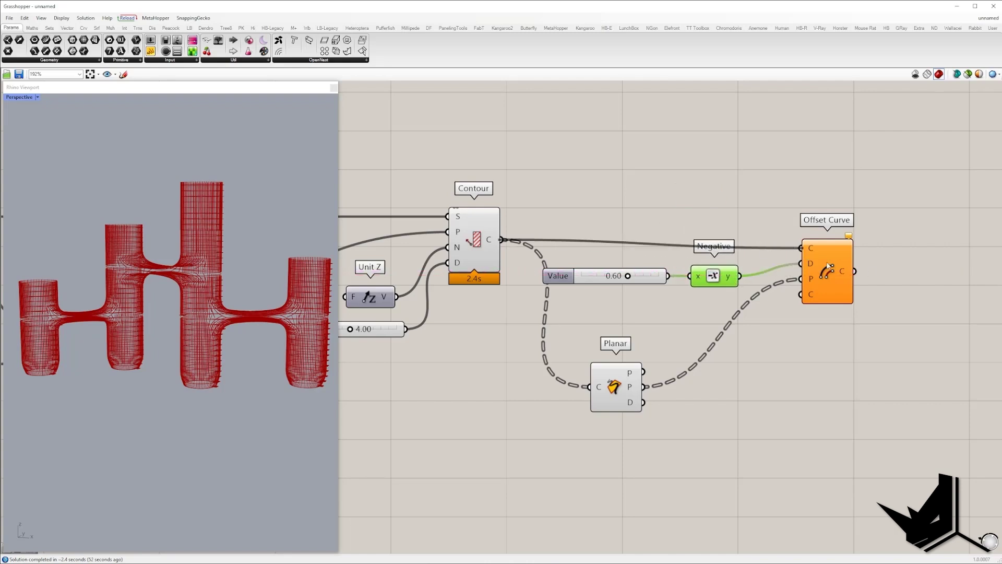
drag(828, 265, 834, 257)
- Turn off the preview of Contour and Planar and inspect the offset curves inside the towers
right_drag(203, 287, 235, 321)
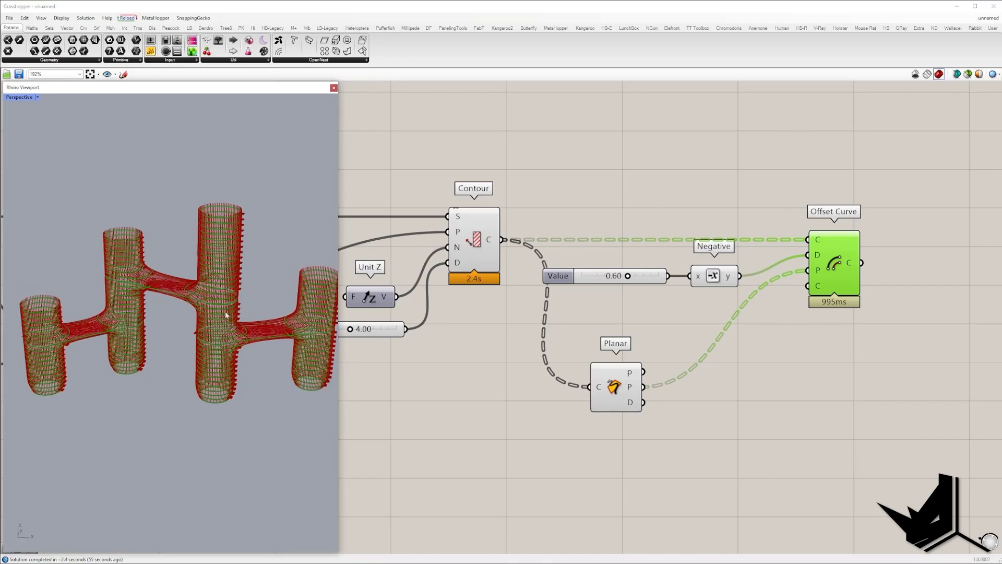
scroll(234, 321, up, 5)
scroll(729, 288, down, 4)
drag(742, 373, 551, 240)
scroll(134, 223, down, 4)
scroll(176, 247, up, 5)
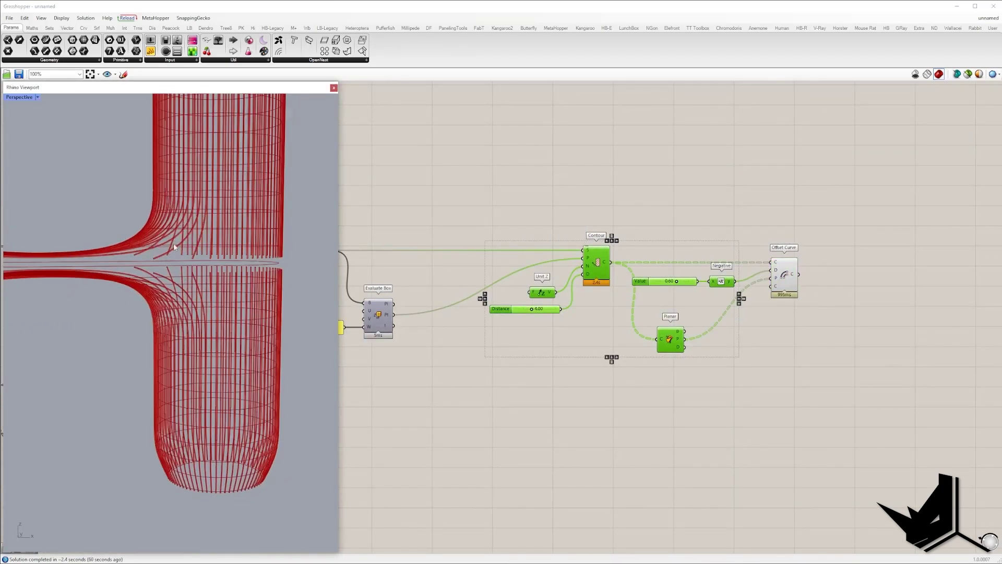
scroll(176, 247, up, 2)
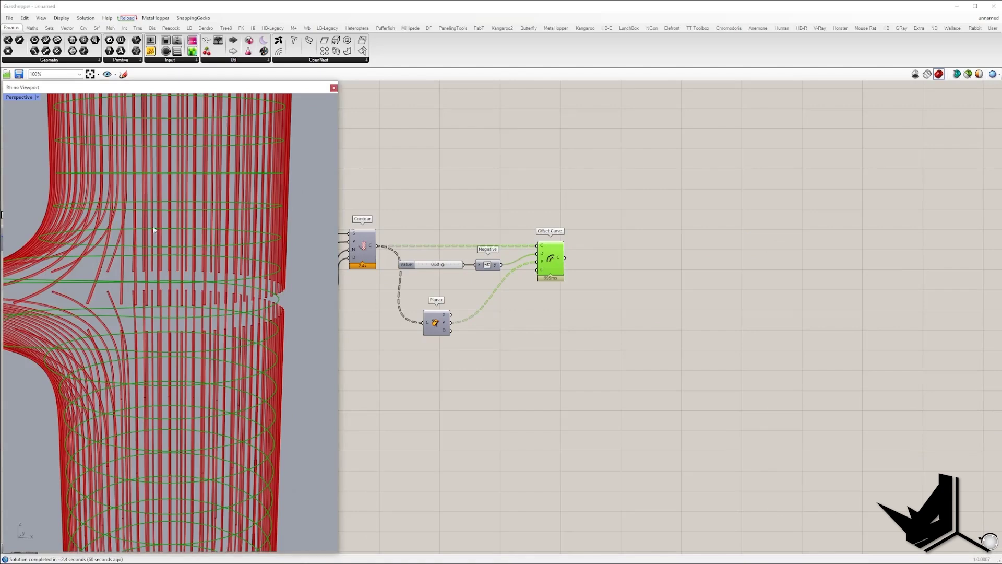
scroll(209, 241, up, 2)
click(695, 266)
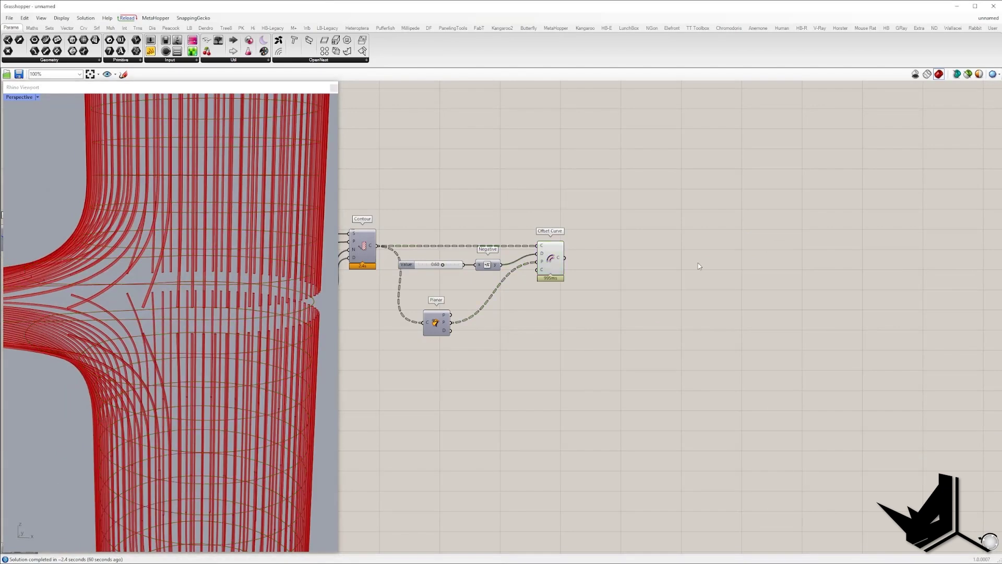
- Add a Boundary Surfaces component beside Offset Curve and connect Offset Curve's C output to its E input
double_click(699, 265)
text(4)
key(BackSpace)
text(bound)
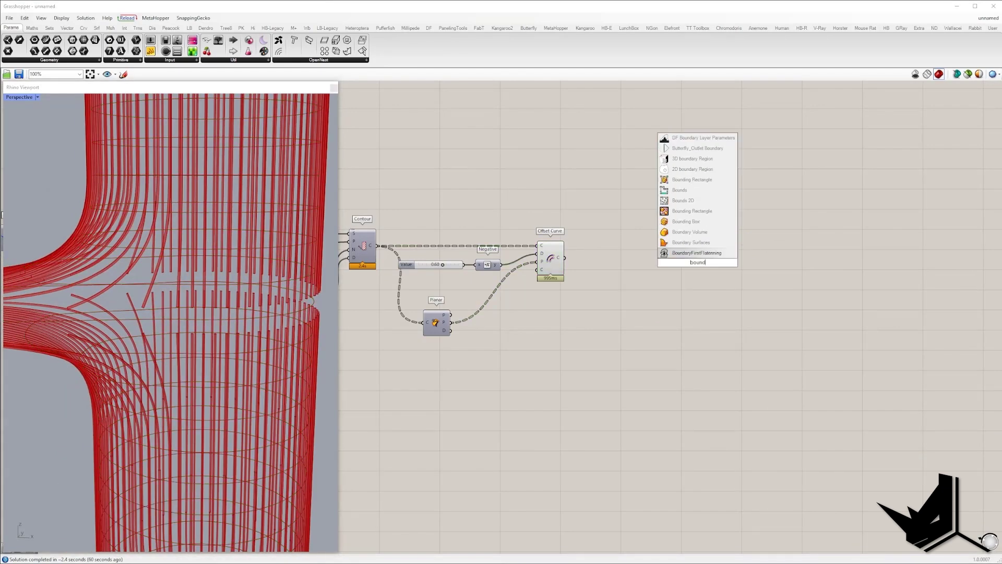
click(691, 242)
drag(651, 258, 564, 257)
drag(661, 259, 634, 260)
- Turn off the preview of Offset Curve and inspect the floor surfaces in the towers
click(551, 257)
middle_click(549, 192)
click(559, 204)
scroll(234, 251, down, 10)
scroll(233, 251, up, 6)
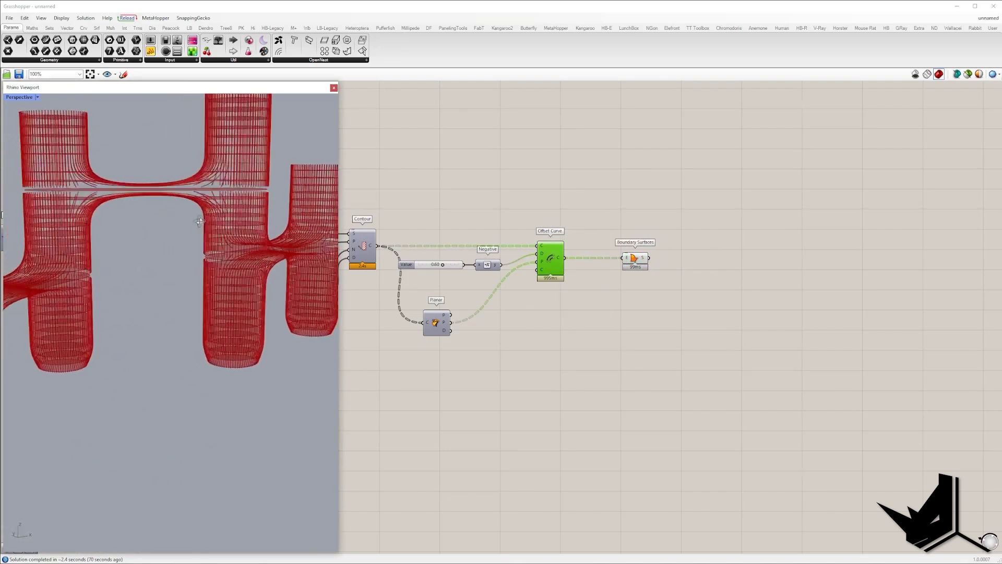
right_drag(195, 240, 136, 231)
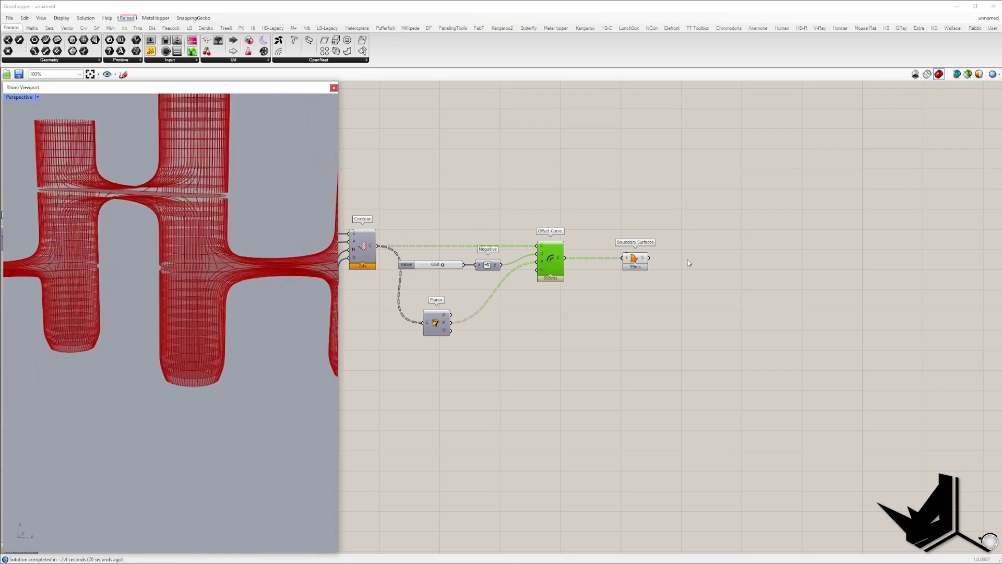
- Add an Extrude component and place it to the right of Boundary Surfaces
scroll(688, 259, up, 2)
double_click(689, 259)
text(6xtr)
click(681, 241)
drag(682, 246, 821, 271)
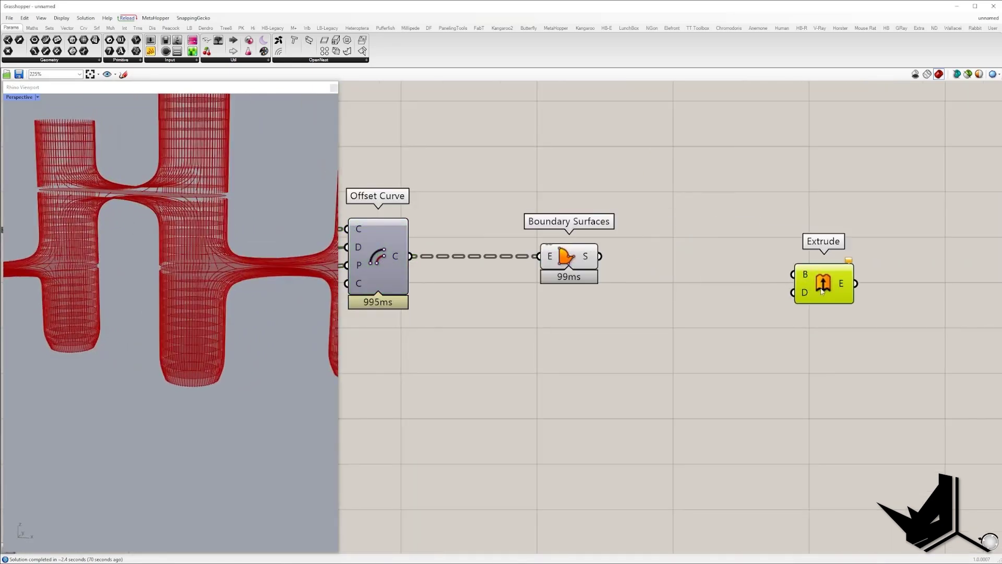
- Extrude the Boundary Surfaces output along a Unit Z vector driven by a 0.30 factor slider
double_click(711, 342)
text(z)
click(699, 323)
drag(739, 342, 757, 335)
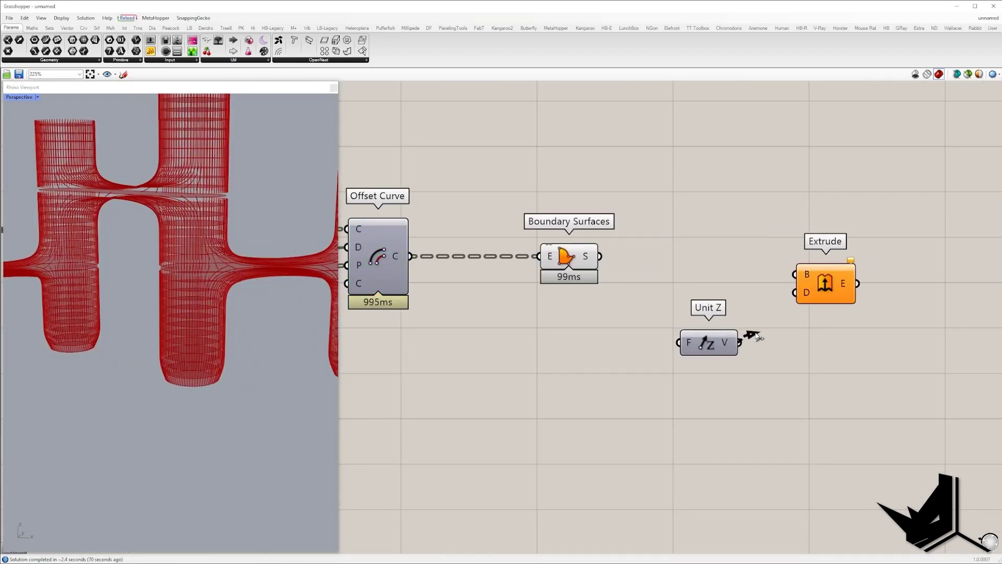
double_click(601, 367)
text(0.30)
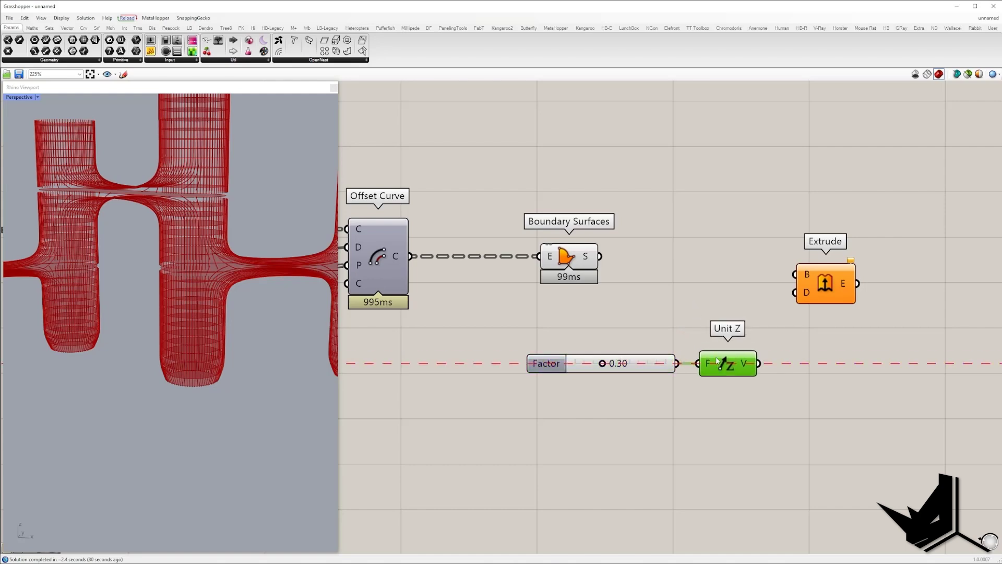
drag(609, 265, 608, 264)
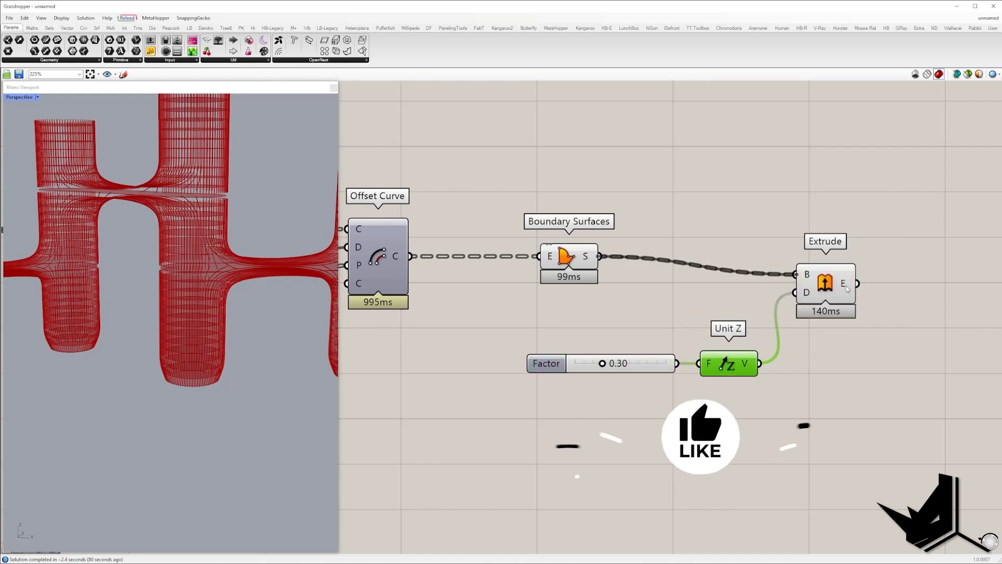
drag(824, 285, 830, 266)
- Turn off the preview of Boundary Surfaces
drag(578, 298, 531, 184)
middle_click(531, 184)
click(543, 185)
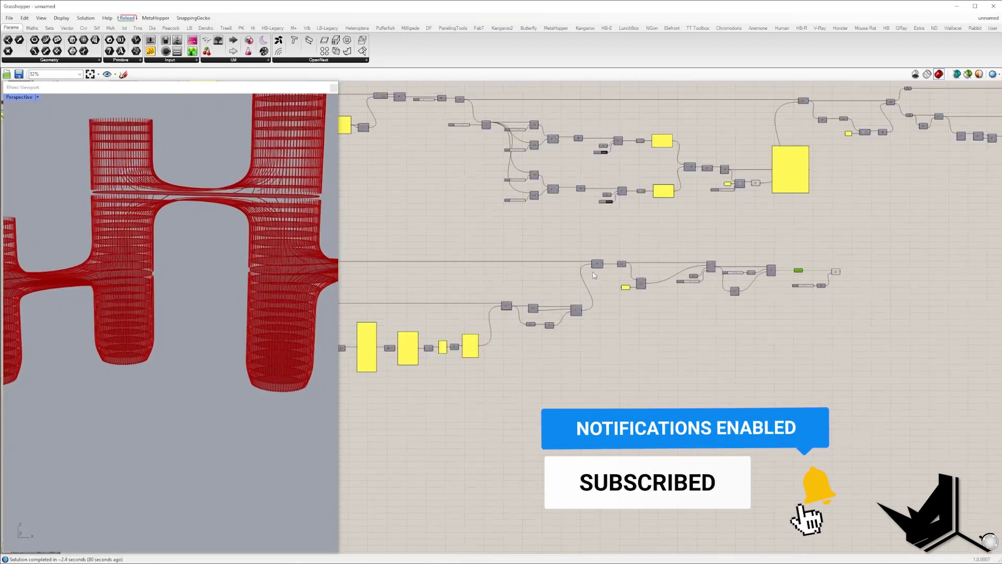
- Turn on the preview of Brep Join and select Extrude to highlight the floor slabs within the tower skins
scroll(616, 269, up, 4)
click(626, 257)
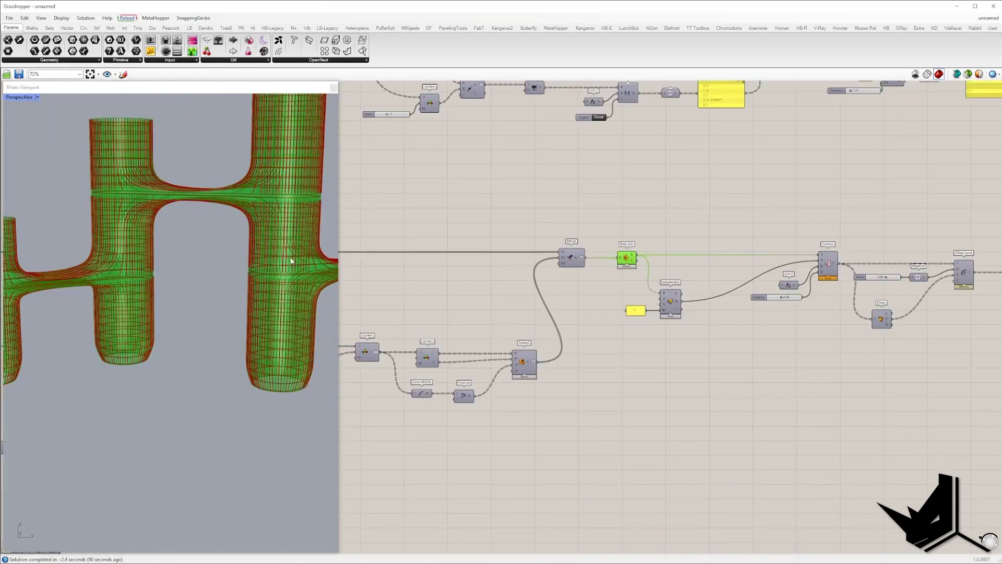
click(629, 256)
right_drag(208, 245, 284, 258)
right_drag(838, 263, 568, 266)
click(844, 281)
- Select the Pipe component at the end of the upper branch and examine the pipes together with the skins and floors
right_drag(659, 169, 485, 284)
scroll(485, 284, down, 3)
right_drag(696, 235, 504, 247)
right_drag(851, 111, 646, 171)
scroll(647, 170, up, 4)
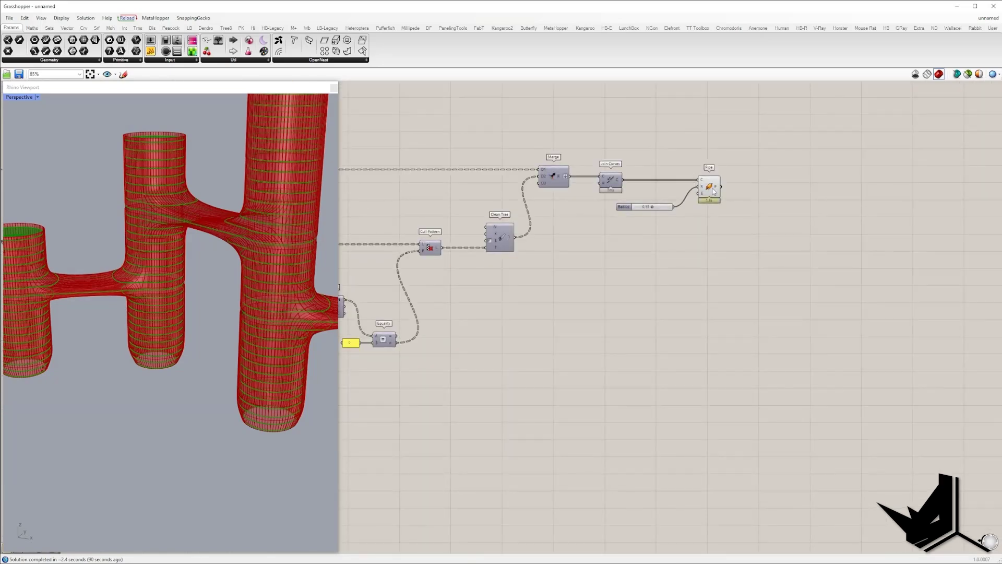
click(709, 187)
right_drag(186, 267, 179, 329)
right_drag(179, 329, 157, 326)
- Disable the two components at the start of the lower branches that feed the skins and floors
scroll(180, 308, down, 4)
click(612, 300)
right_drag(612, 299, 857, 315)
scroll(712, 323, down, 2)
scroll(712, 323, down, 8)
right_drag(429, 368, 518, 364)
scroll(518, 364, up, 4)
scroll(519, 364, up, 1)
drag(514, 369, 508, 273)
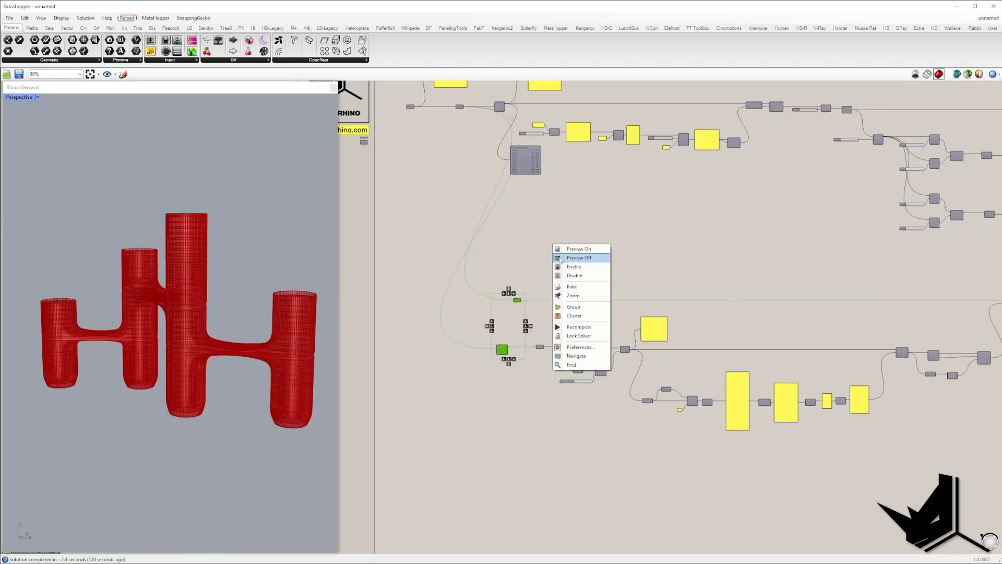
click(570, 275)
- Disable the Pipe component at the end of the upper branch
right_drag(833, 219, 650, 265)
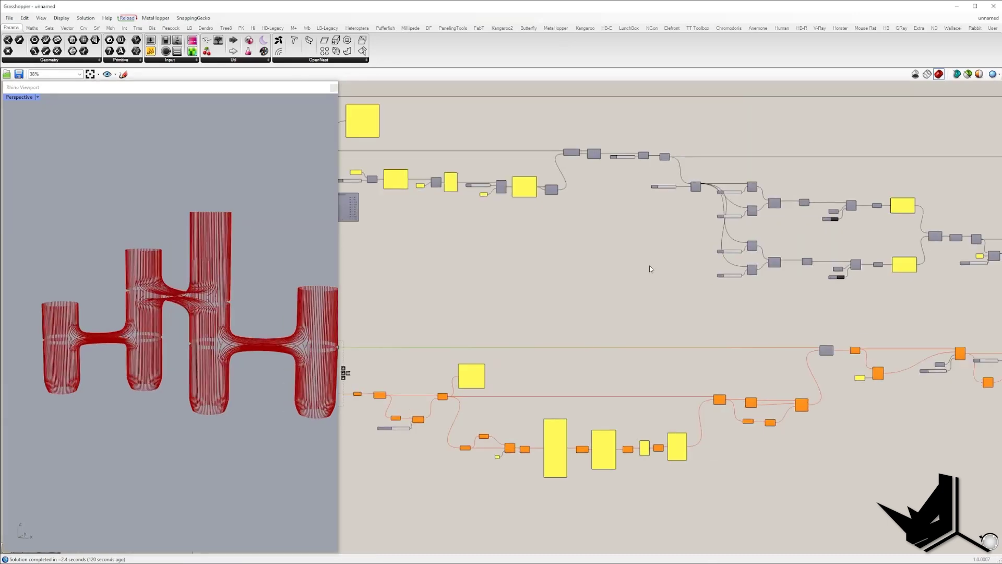
right_drag(974, 239, 736, 246)
scroll(736, 247, up, 6)
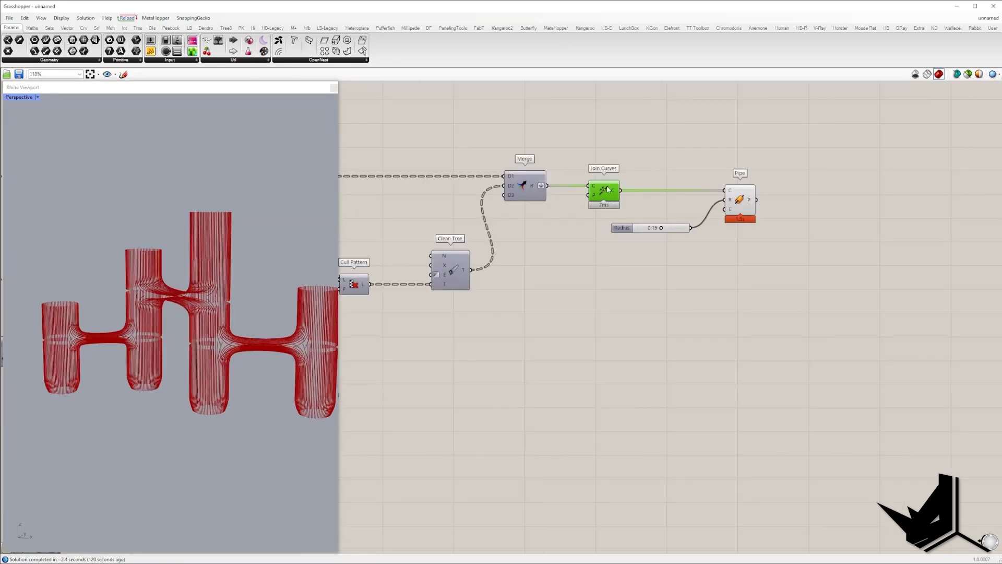
click(740, 183)
right_click(702, 94)
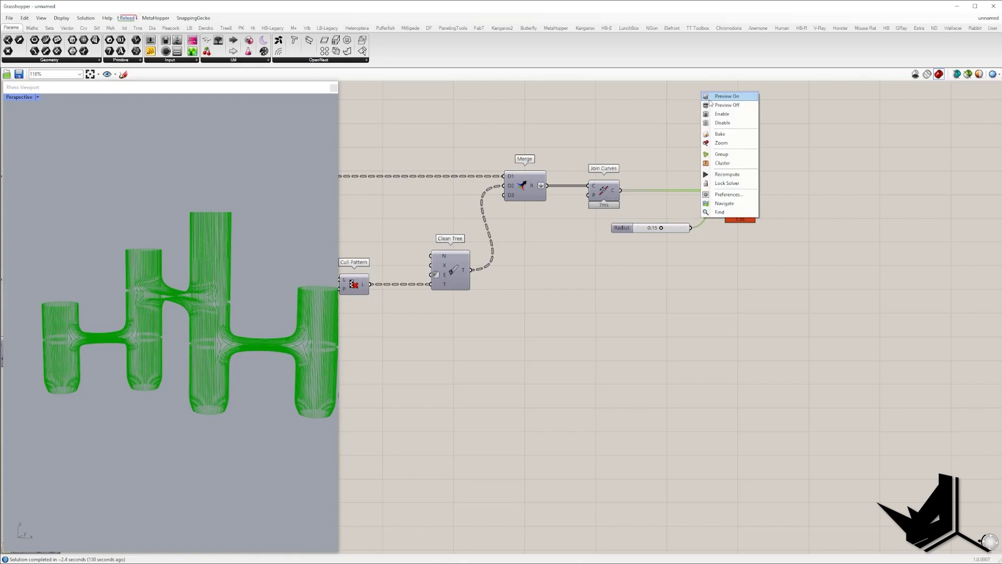
click(725, 124)
- Turn on the preview of Join Curves and inspect the joined curves across the towers
scroll(757, 206, down, 5)
right_drag(590, 256, 726, 233)
scroll(726, 233, down, 5)
right_drag(627, 367, 699, 372)
scroll(698, 372, down, 3)
drag(769, 405, 653, 388)
scroll(696, 311, up, 5)
right_drag(922, 287, 640, 293)
scroll(685, 255, up, 2)
scroll(686, 255, up, 3)
right_click(707, 189)
click(725, 195)
right_drag(144, 268, 179, 268)
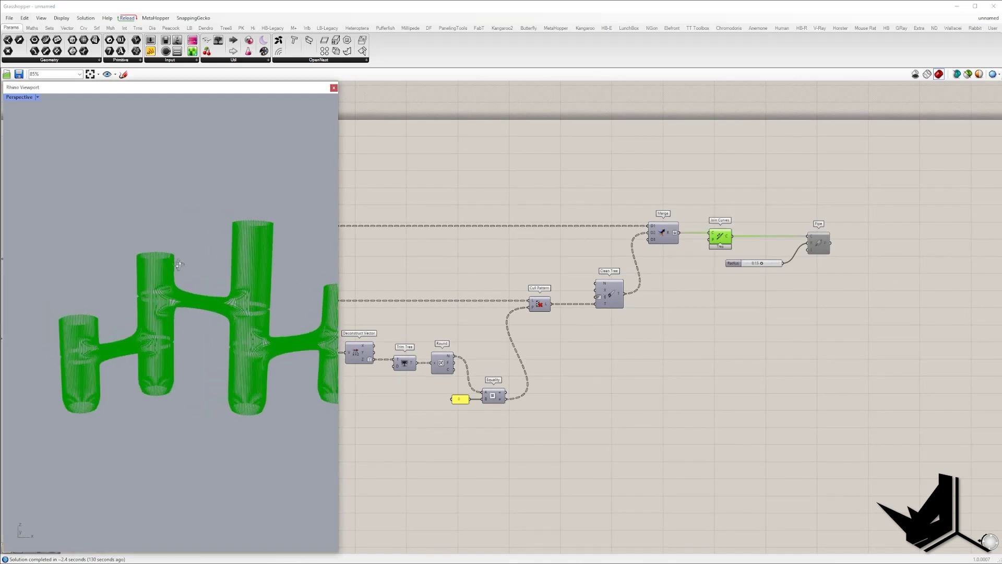
- Move Construct Point's X and Y connections to the panel ahead of Replace Items so that the item replacement is bypassed
right_drag(514, 304, 785, 291)
scroll(730, 292, down, 7)
right_drag(555, 274, 548, 297)
scroll(548, 298, up, 9)
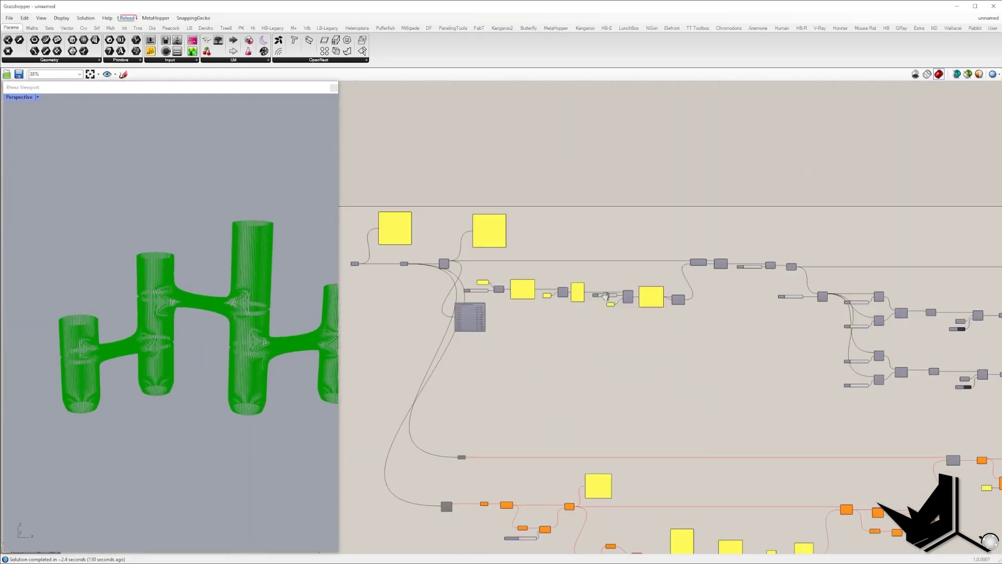
scroll(646, 272, up, 4)
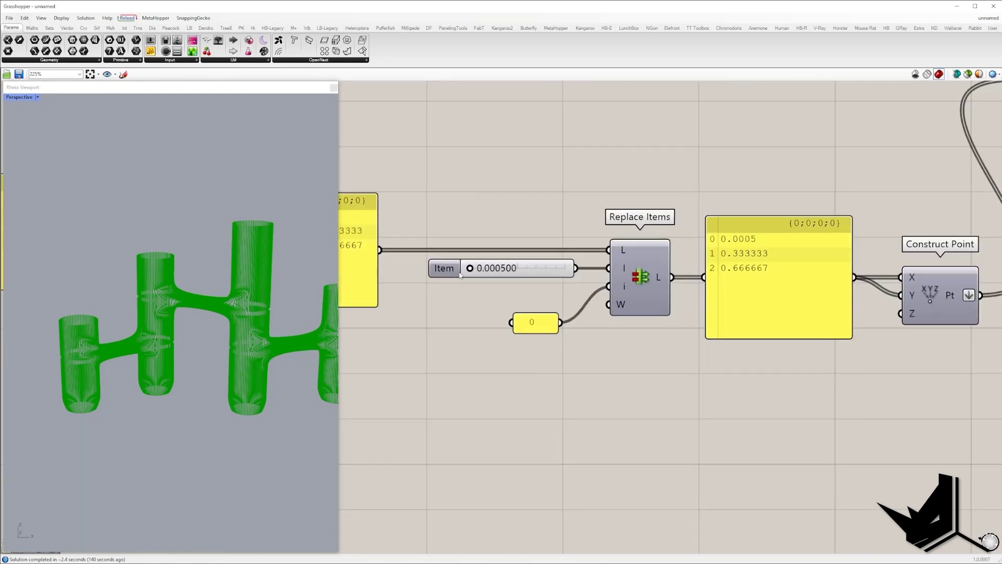
scroll(538, 272, down, 2)
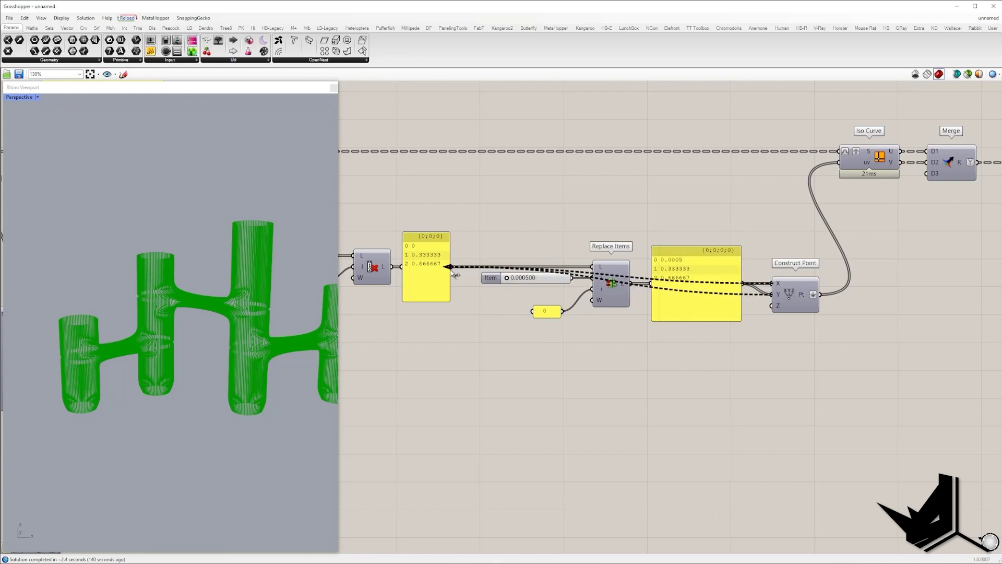
- Examine the joined curves where the towers meet their connecting bridges
right_drag(267, 295, 250, 325)
scroll(162, 334, up, 8)
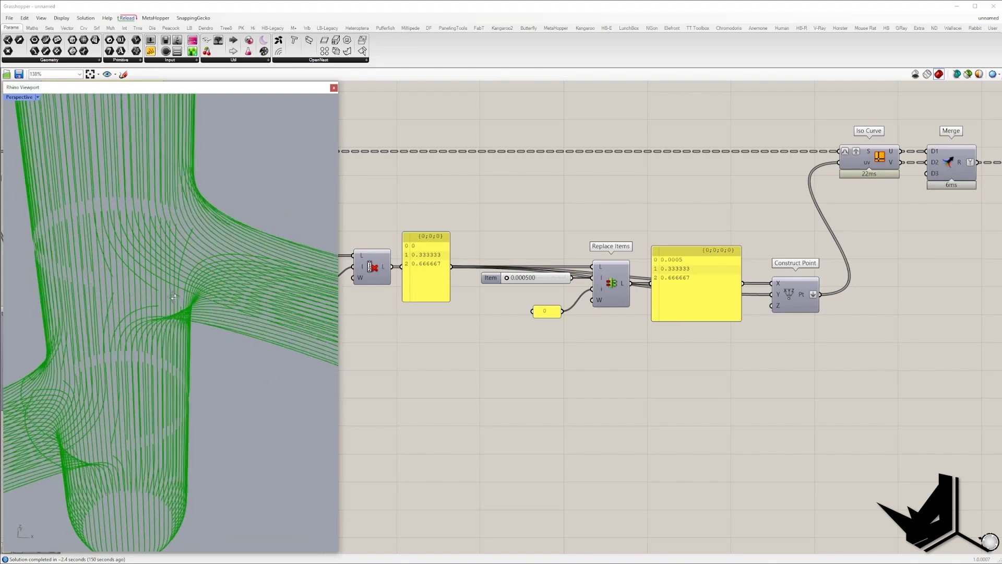
right_drag(167, 329, 226, 376)
scroll(192, 275, down, 5)
right_drag(127, 327, 210, 284)
scroll(675, 273, down, 4)
scroll(675, 274, down, 4)
right_drag(675, 273, 585, 265)
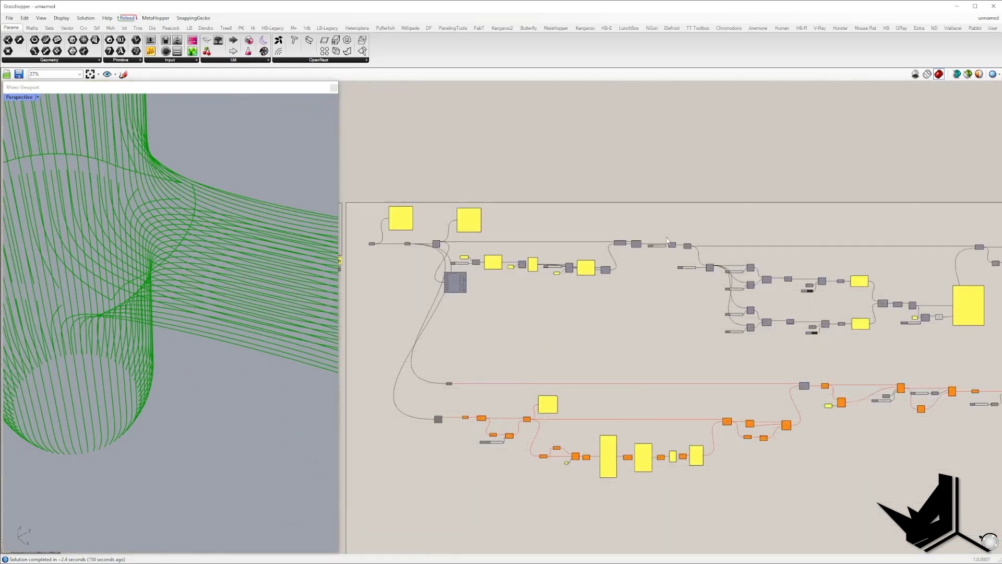
- Select Join Curves and examine its curves from several angles where the towers meet their connecting bridges
scroll(674, 246, up, 10)
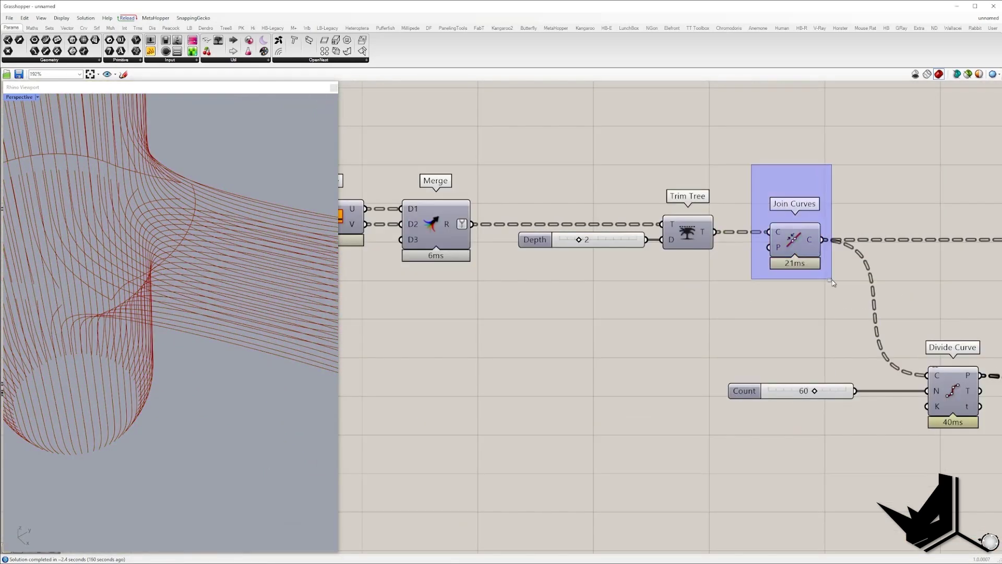
scroll(115, 276, up, 8)
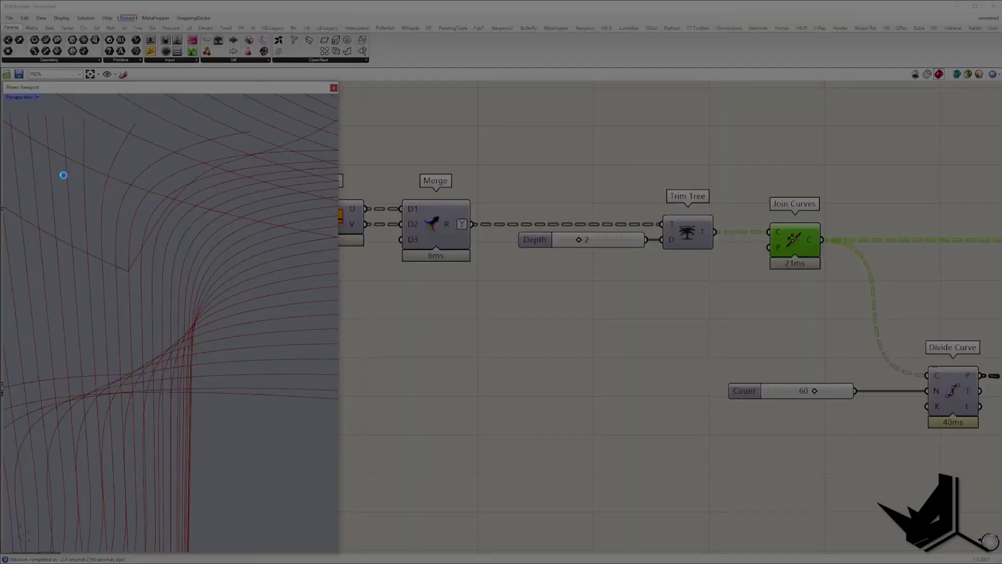
drag(63, 175, 197, 318)
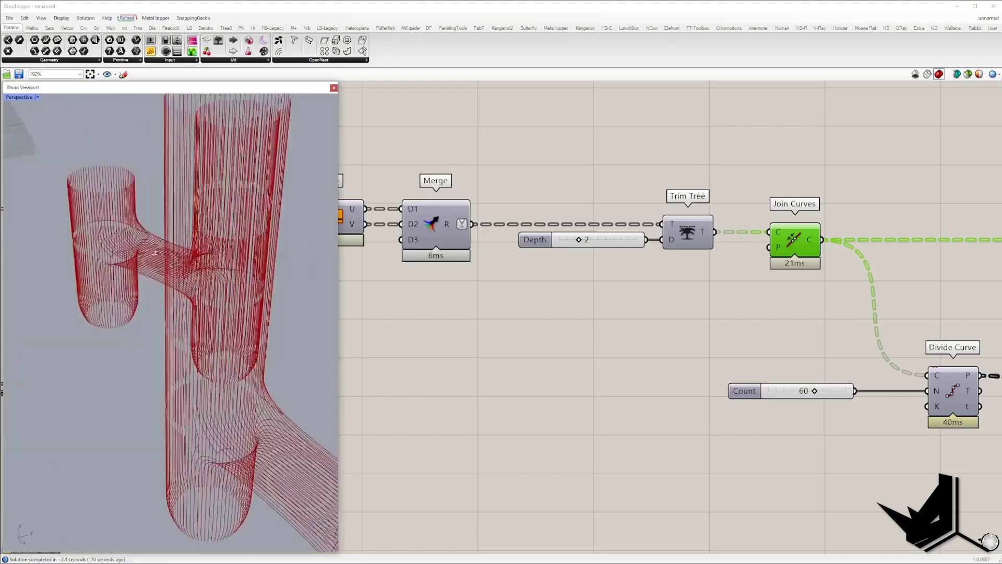
scroll(172, 293, up, 6)
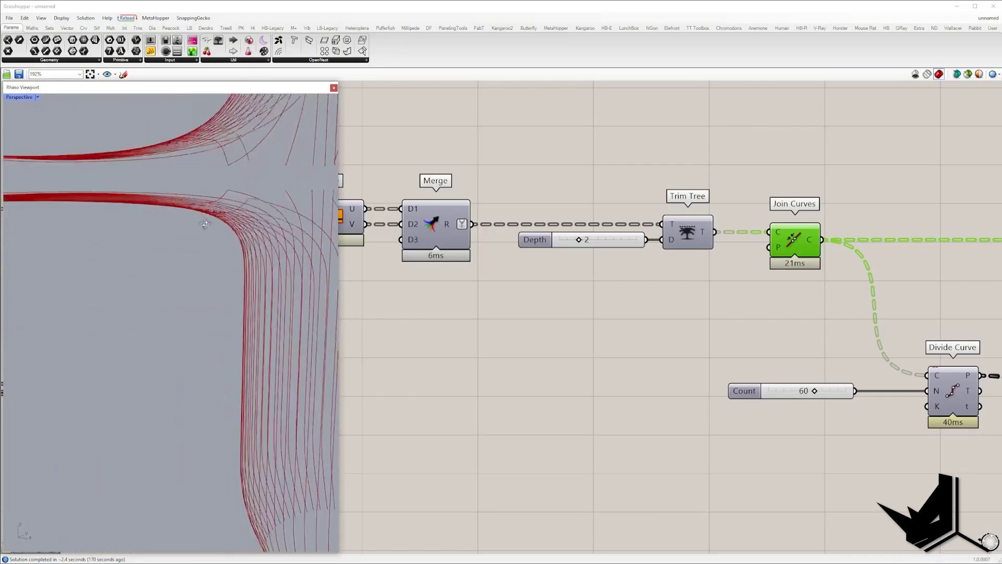
right_drag(496, 310, 683, 310)
right_drag(229, 187, 242, 195)
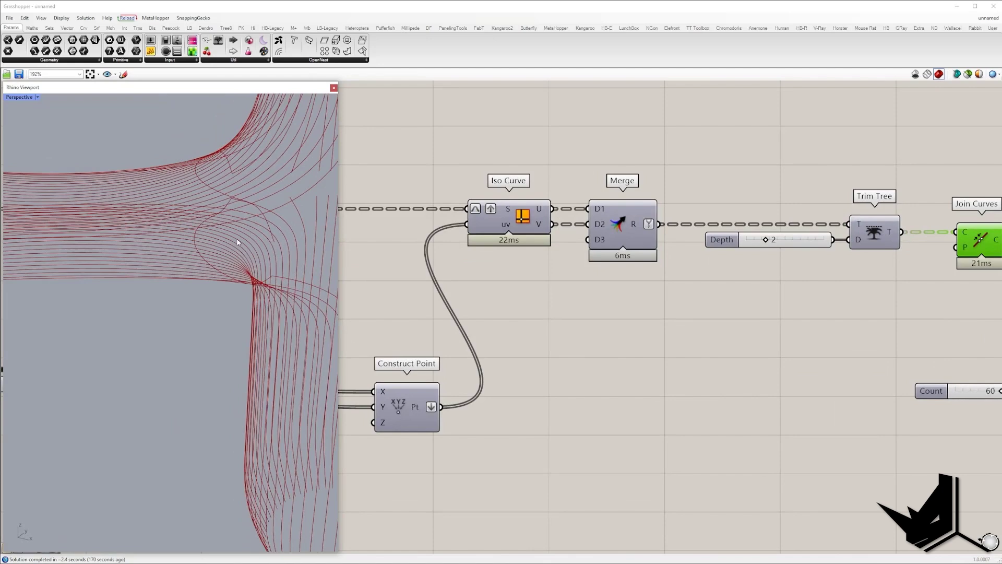
scroll(191, 209, down, 8)
right_drag(191, 208, 242, 205)
scroll(227, 208, down, 2)
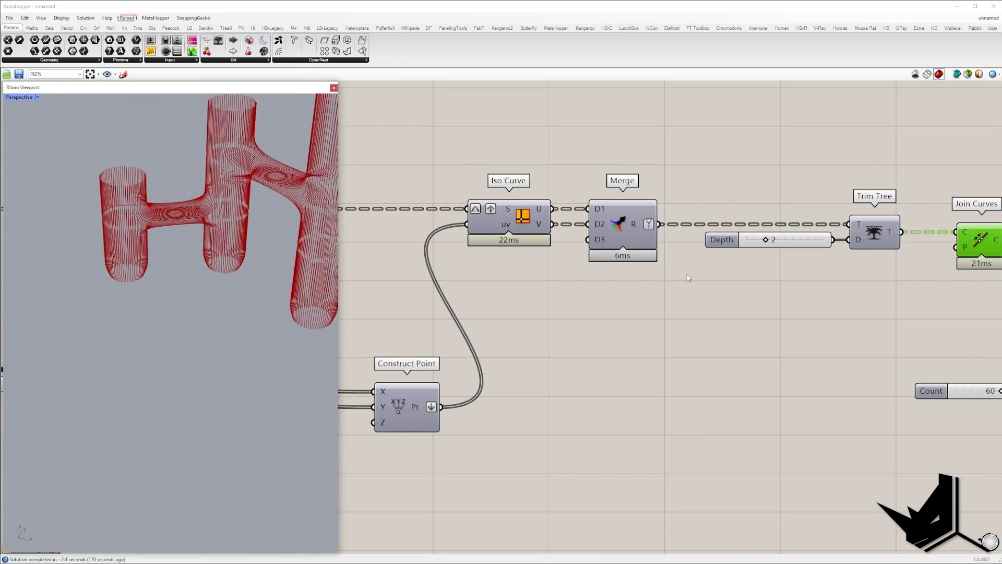
scroll(662, 278, down, 2)
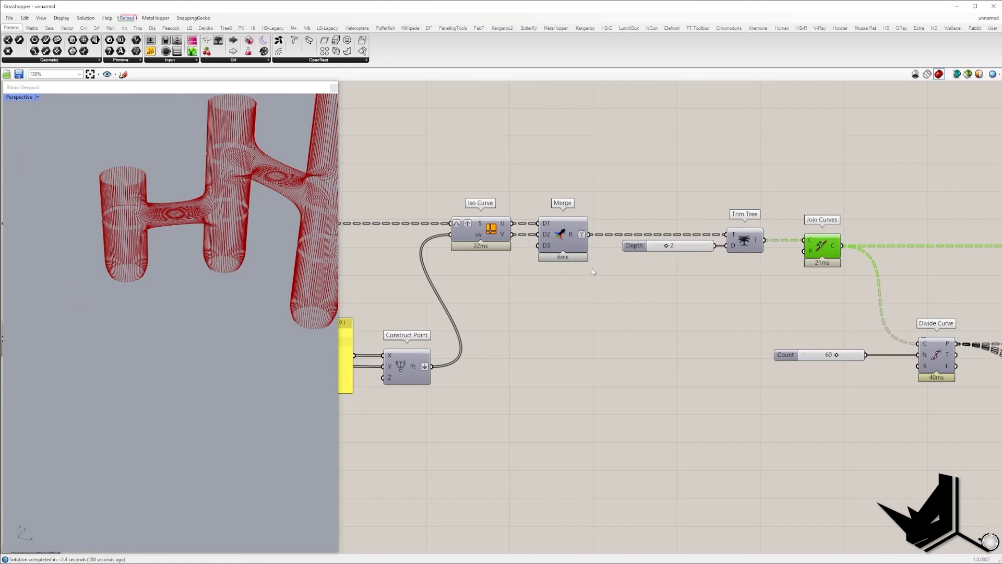
- Review the components ahead of Join Curves and inspect the highlighted curves around the tower and bridge junctions up close
scroll(586, 264, down, 5)
scroll(597, 275, up, 5)
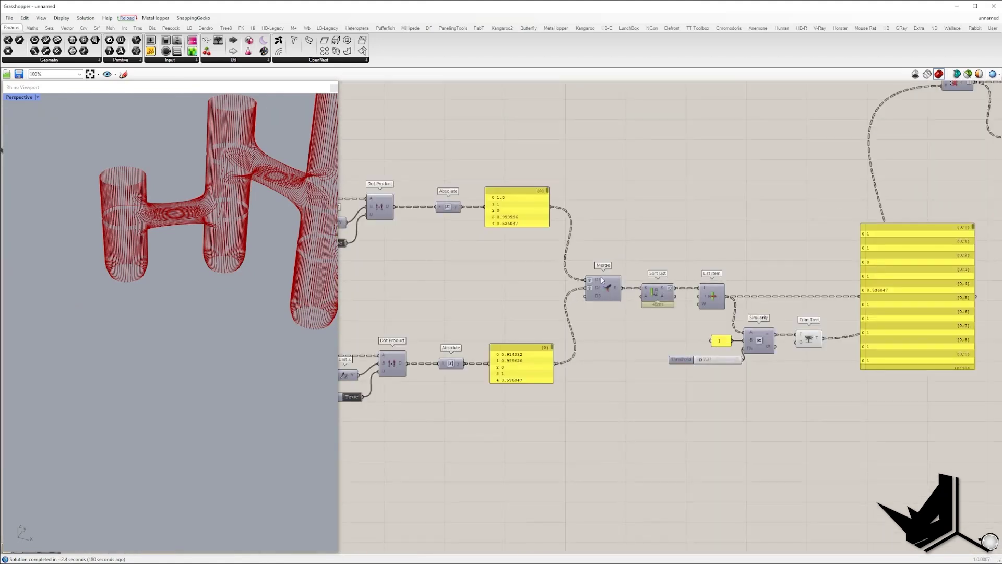
scroll(597, 275, down, 4)
right_drag(545, 251, 663, 275)
scroll(545, 257, up, 5)
right_drag(197, 201, 226, 194)
scroll(250, 154, up, 8)
right_drag(253, 152, 260, 358)
scroll(260, 358, up, 6)
scroll(179, 359, down, 7)
right_drag(111, 225, 141, 241)
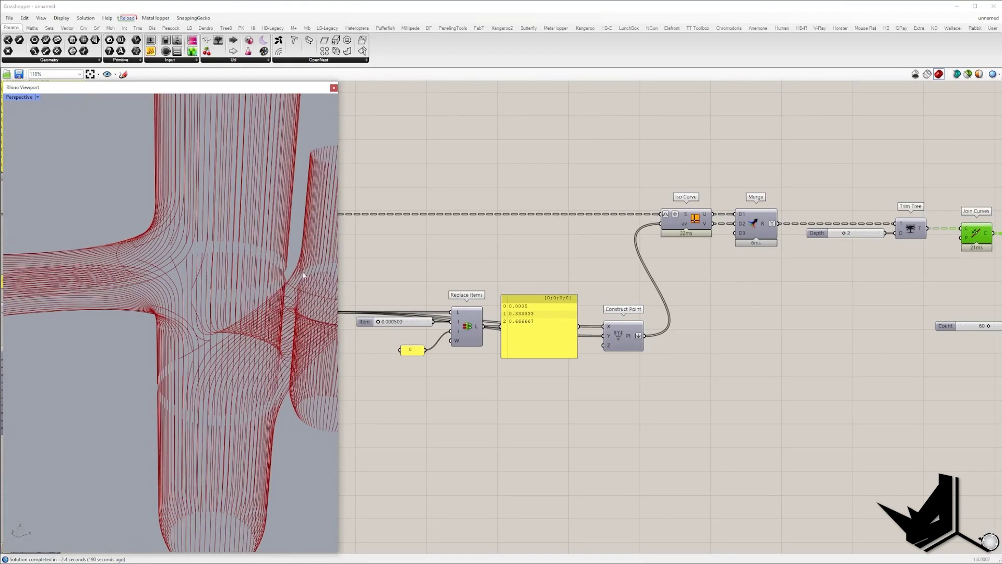
- Reconnect Construct Point's X and Y inputs to the panel following Replace Items so that the item replacement is used again
right_drag(443, 321, 637, 309)
scroll(645, 311, up, 4)
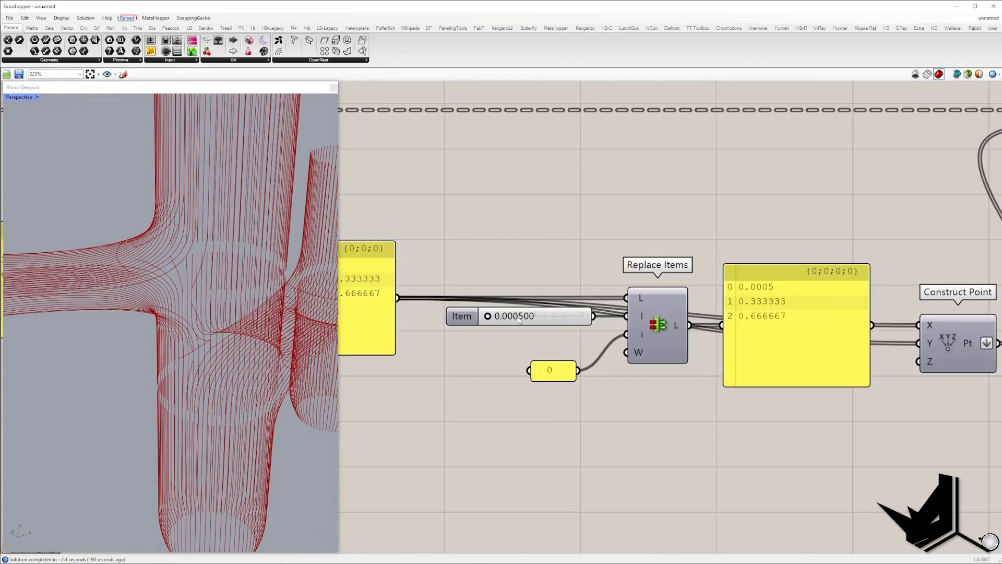
scroll(572, 327, down, 4)
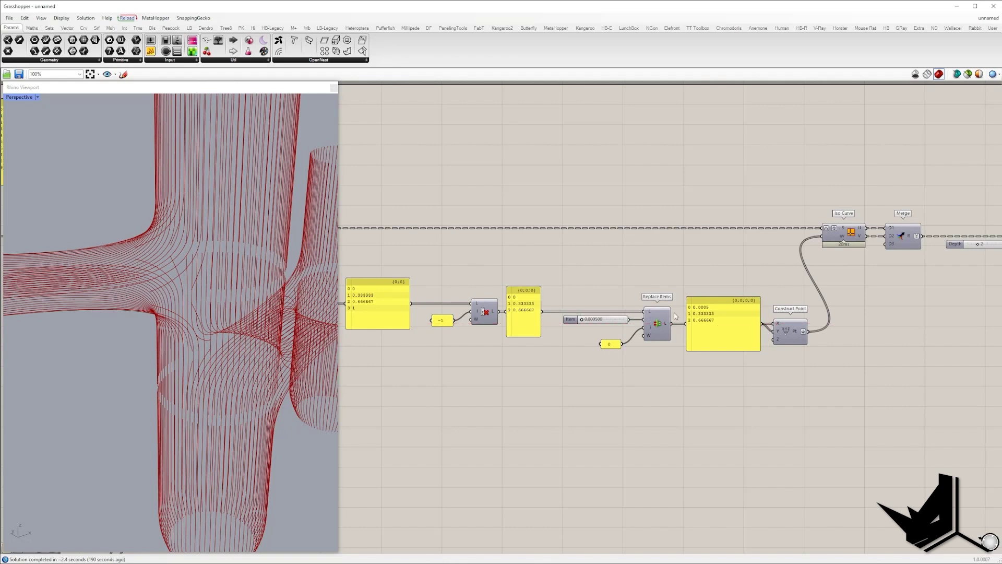
- Set the Item slider feeding Replace Items to 0.000000 and examine the curves around the tower's bridge junctions
scroll(606, 316, up, 4)
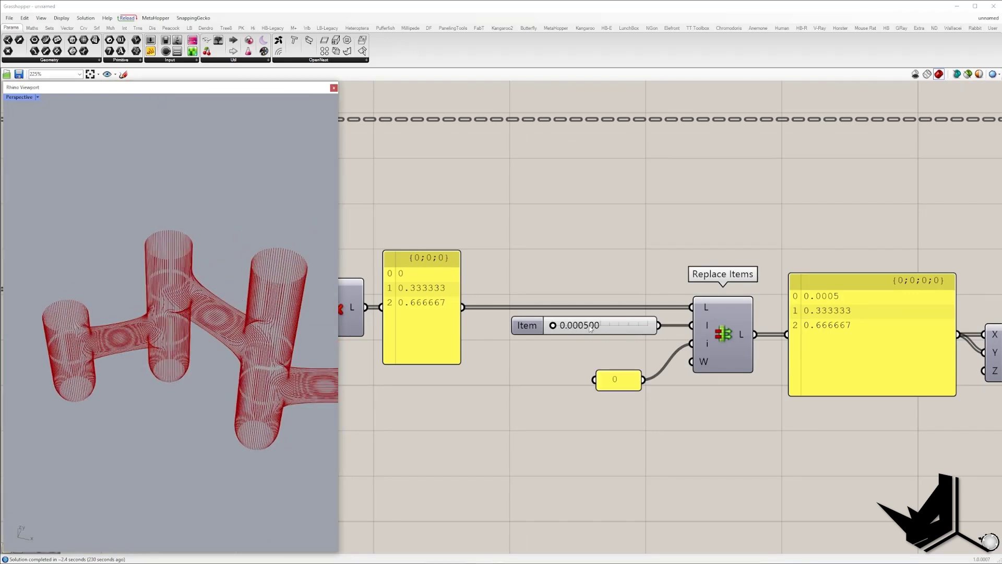
scroll(320, 327, up, 6)
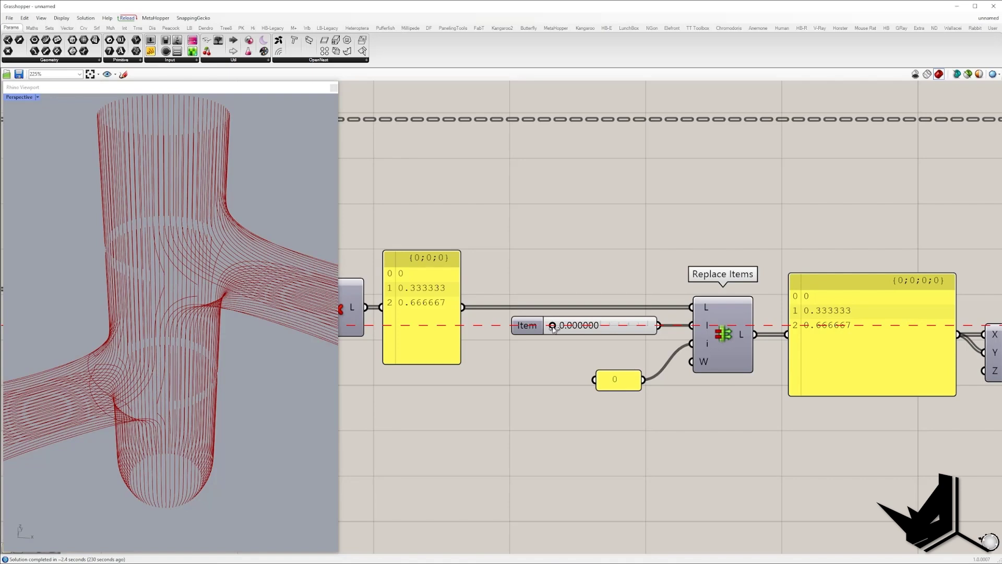
right_drag(292, 323, 299, 303)
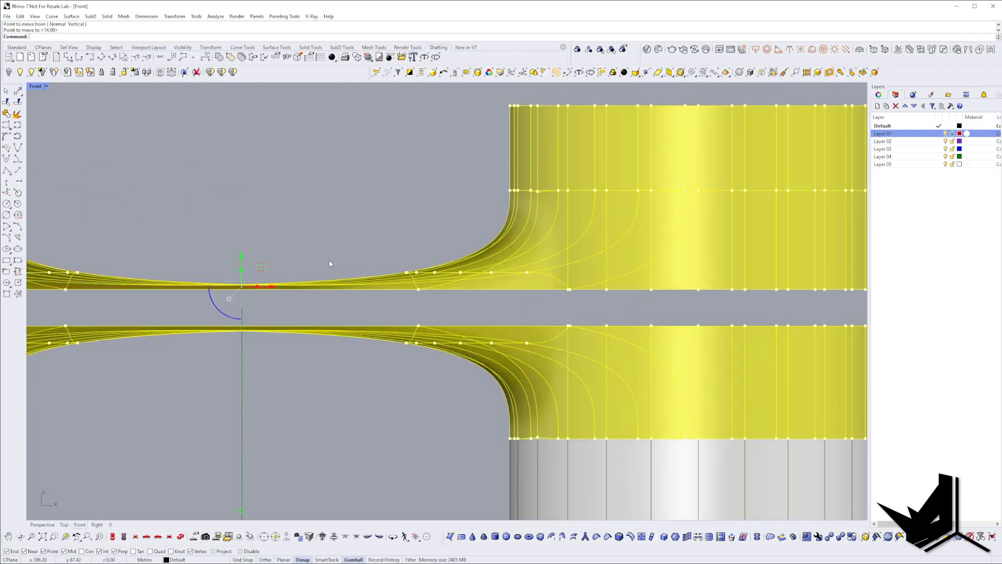
- Switch to Rhino and delete the leftover open curve from the tower and bridge model
drag(315, 249, 595, 324)
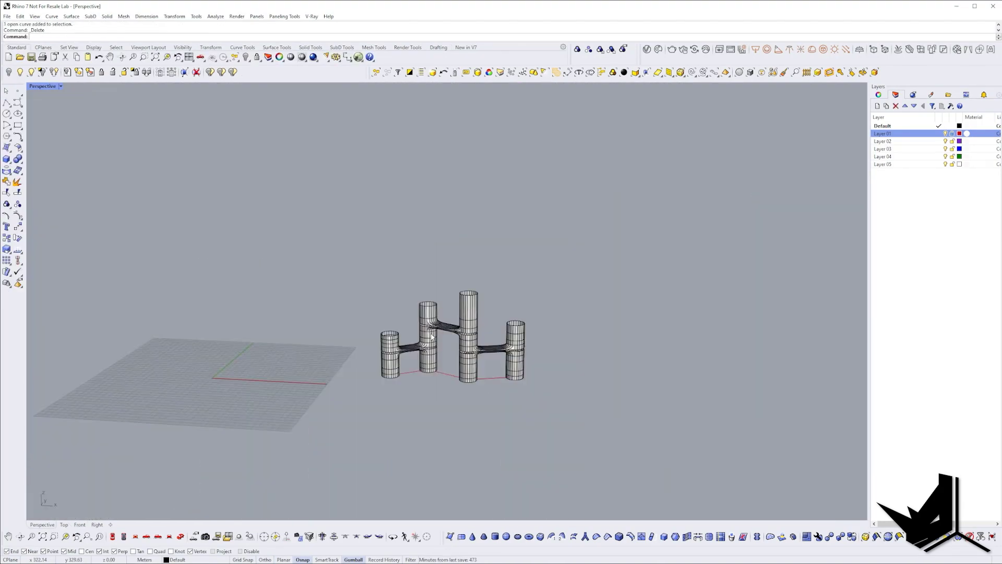